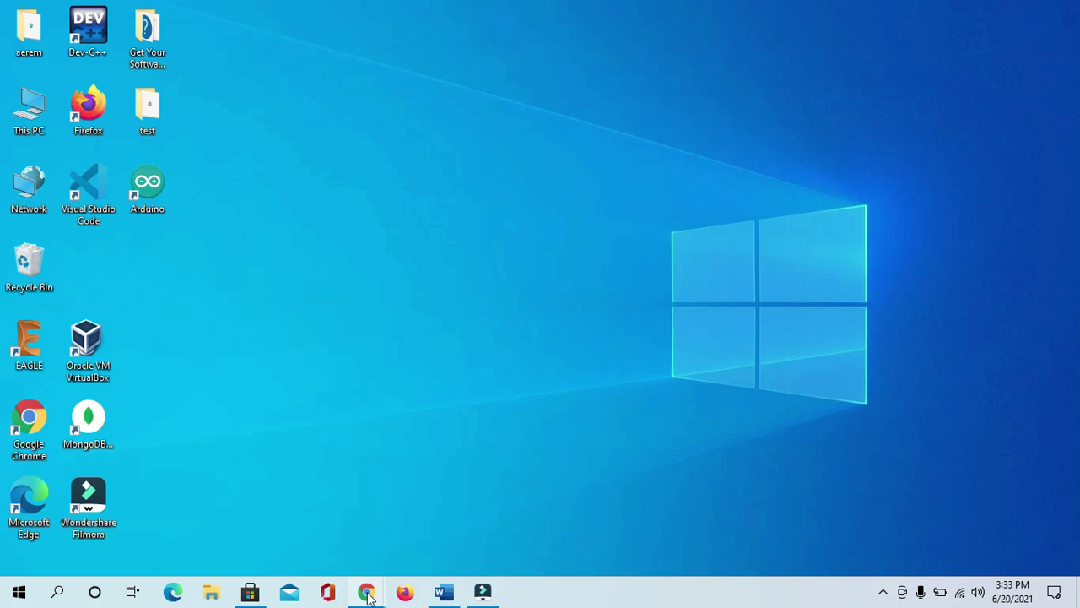
- Search the web in Chrome for "fritzing free download" and open FileHorse's Fritzing (64-bit) result for Windows 10, 8, 7
click(459, 488)
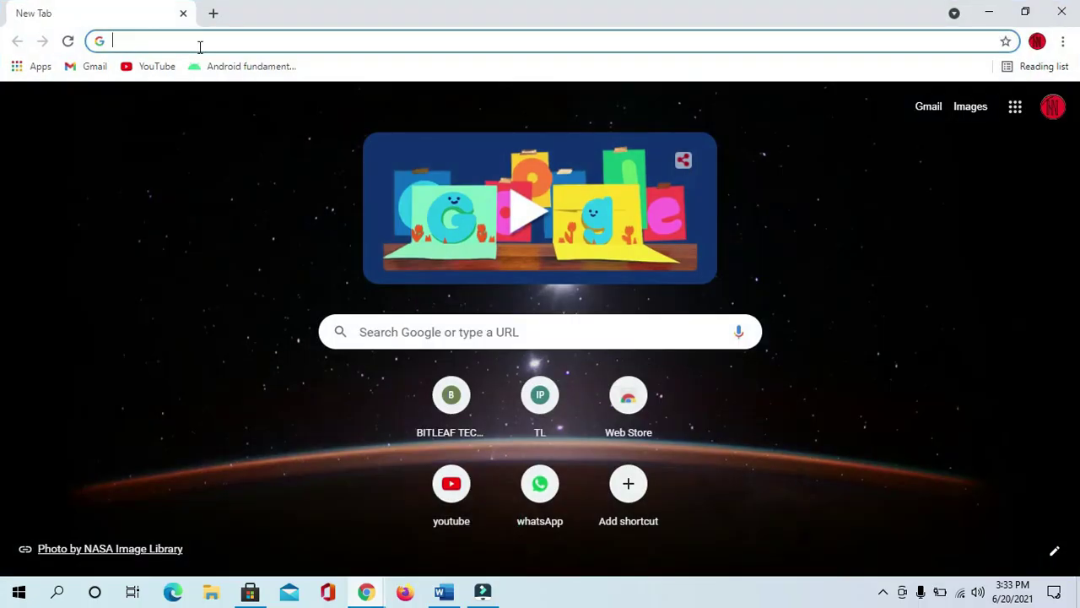
text(fritzing free download)
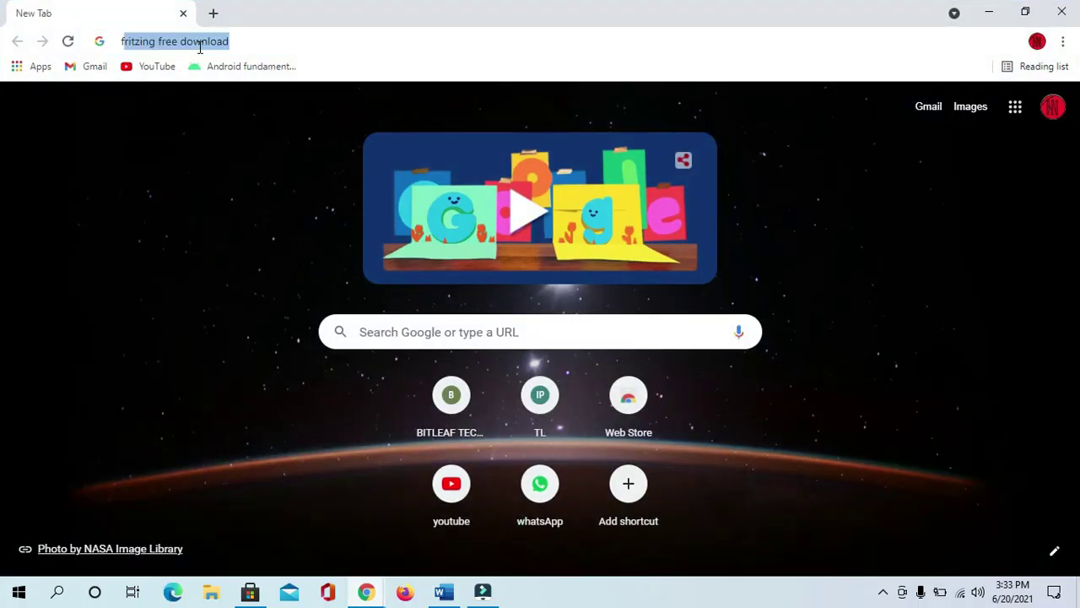
key(Right)
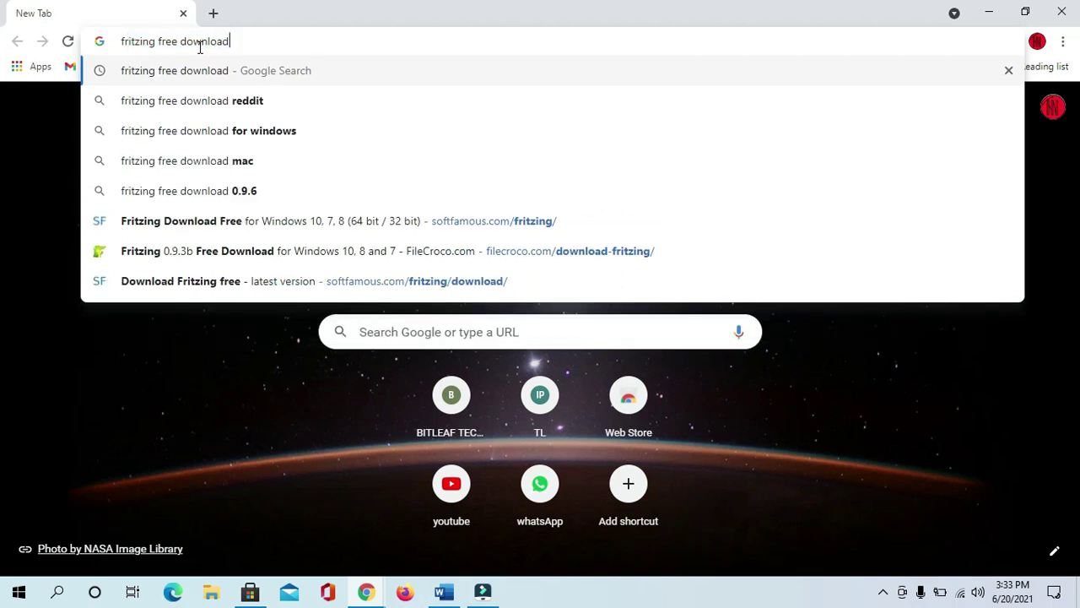
key(Return)
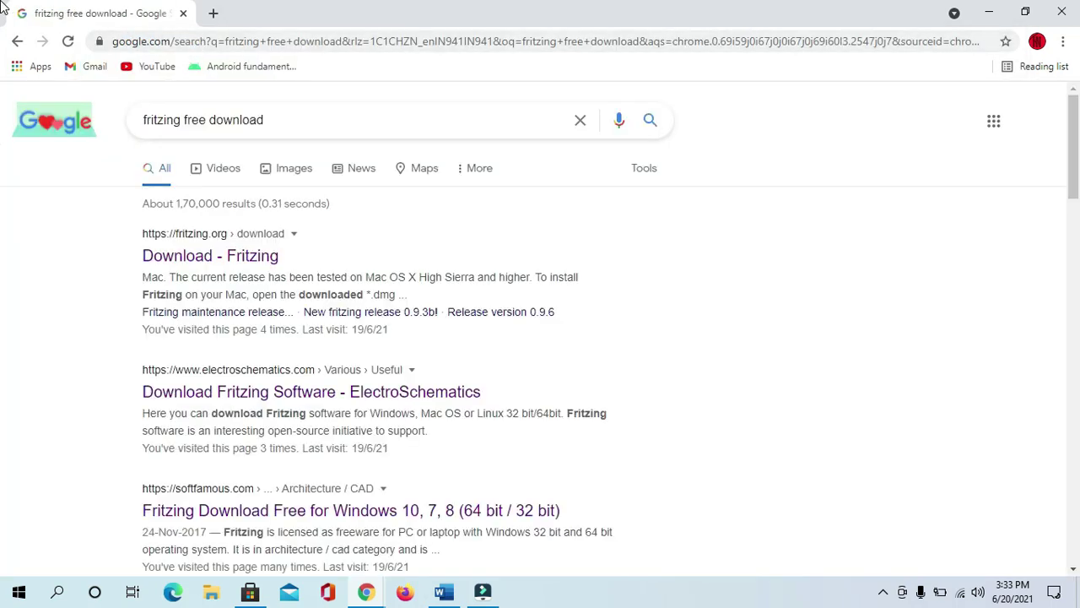
scroll(196, 353, down, 3)
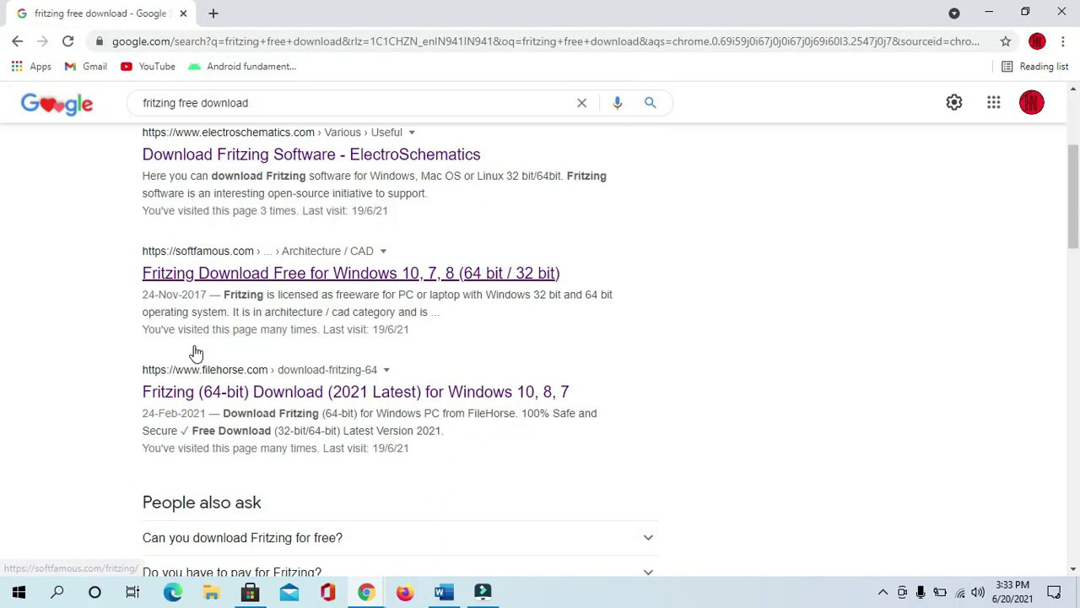
click(283, 395)
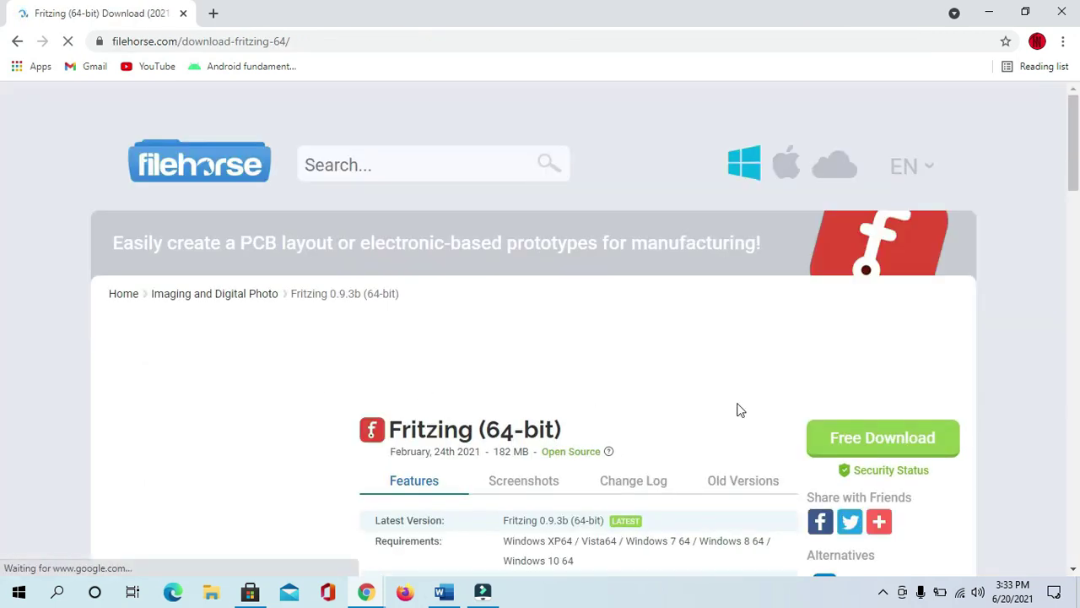
- Start downloading Fritzing 0.9.3b (64-bit) from its FileHorse download page
scroll(441, 386, down, 2)
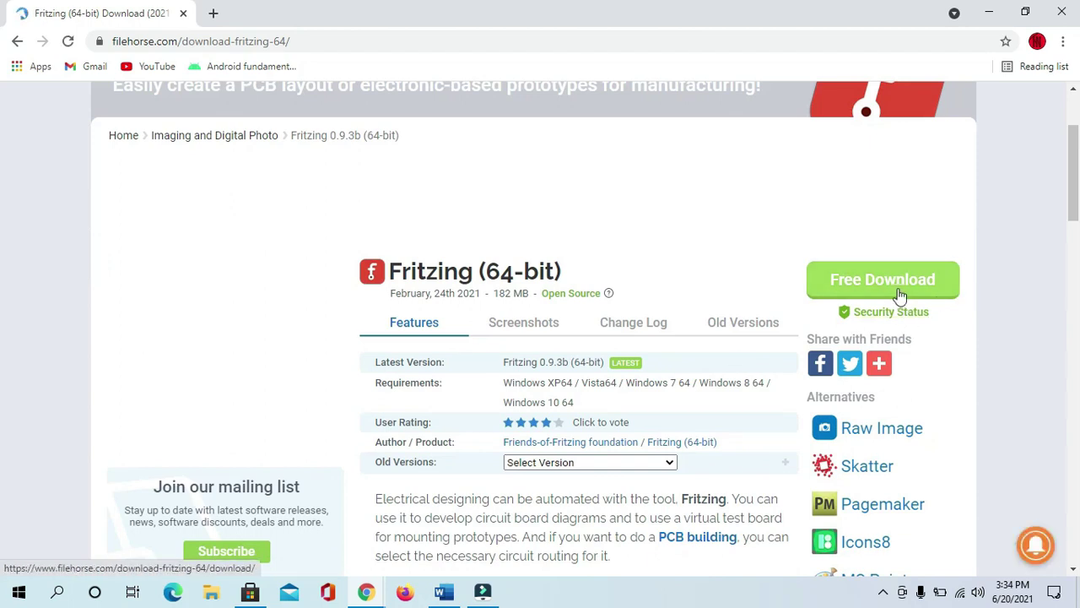
click(896, 290)
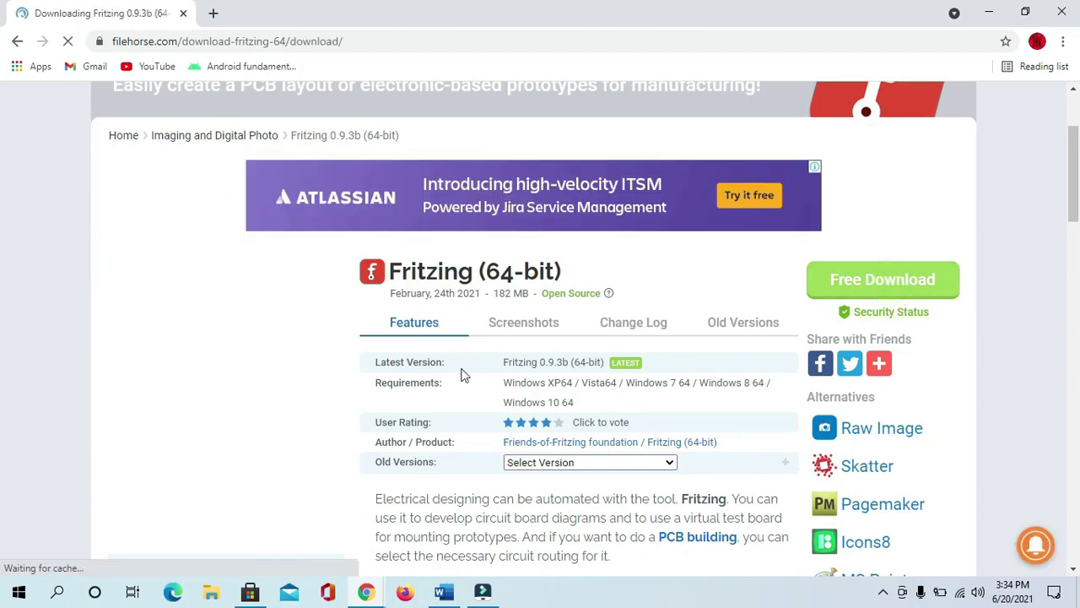
scroll(369, 381, down, 2)
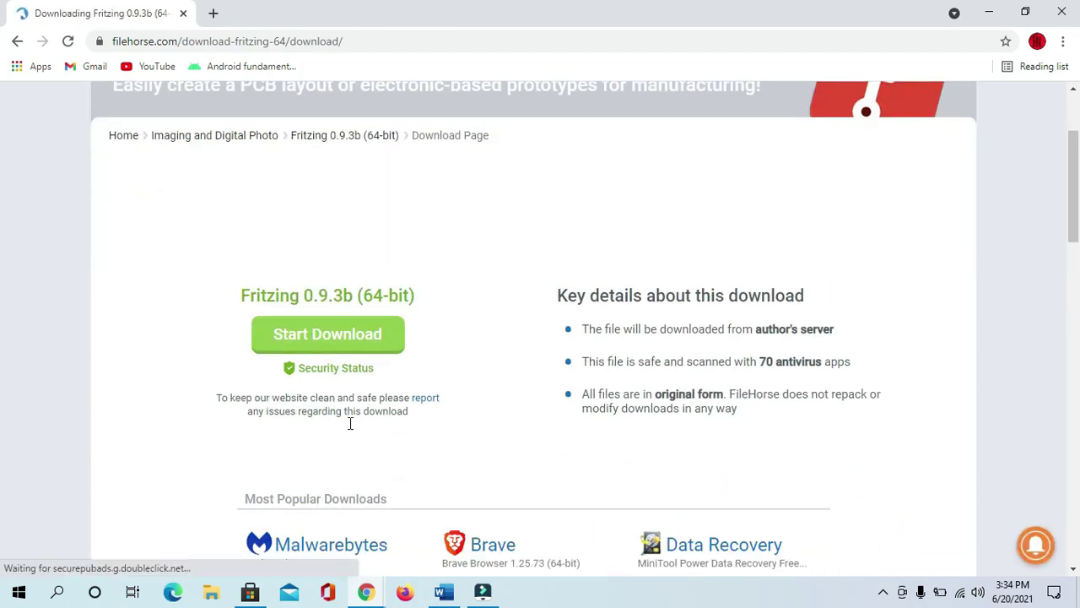
click(330, 339)
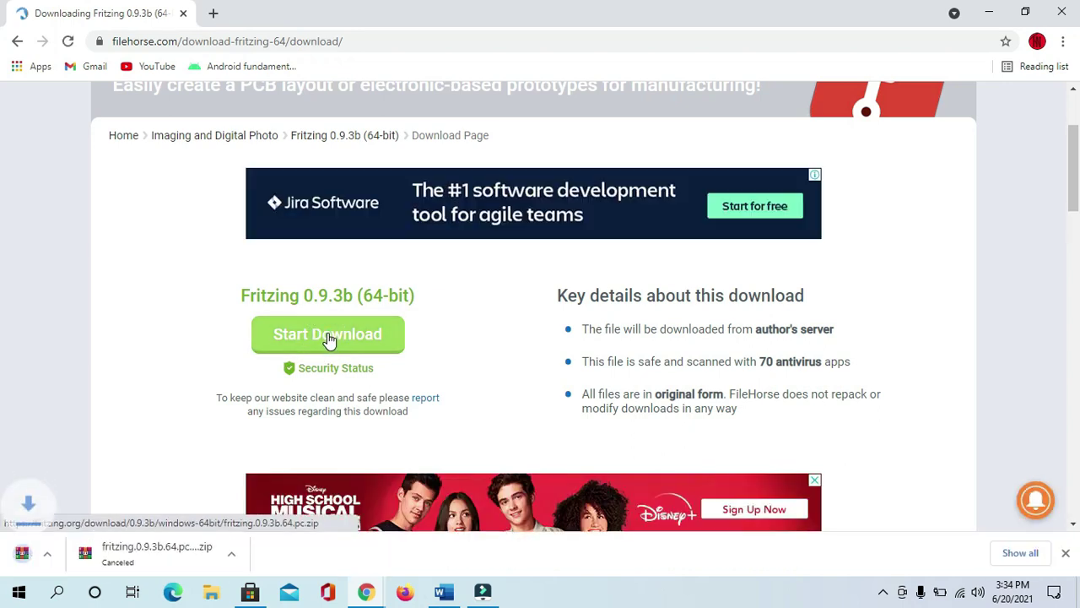
- Cancel the running fritzing.0.9.3b.64.pc (1).zip download in the browser's download list and minimize the browser
click(1018, 553)
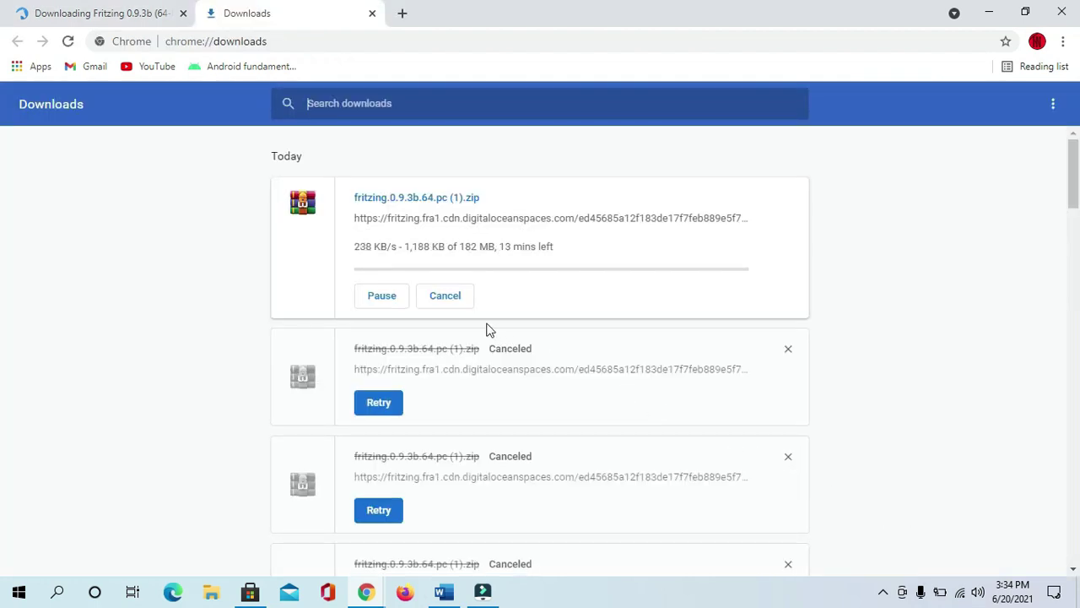
click(445, 297)
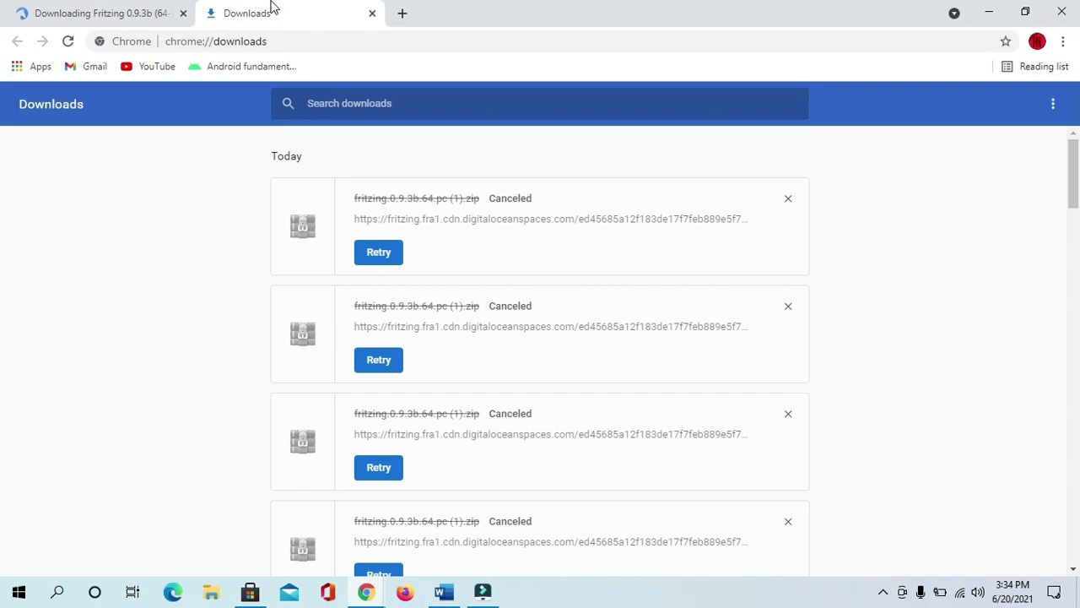
click(991, 14)
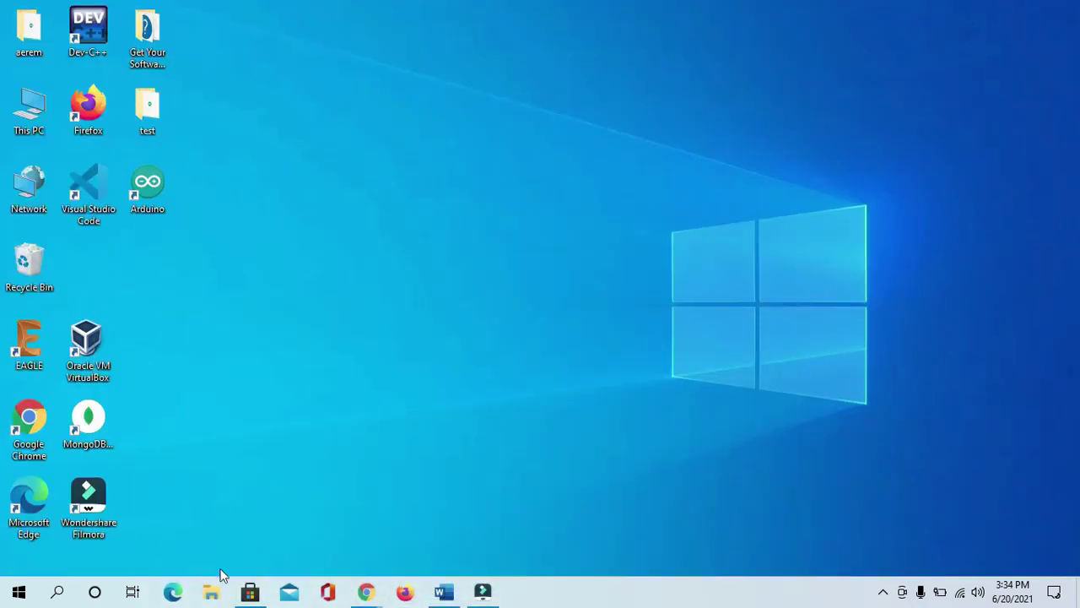
- Open the fritzing.0.9.3b.64.pc folder in Downloads with File Explorer and launch the Fritzing application
click(211, 593)
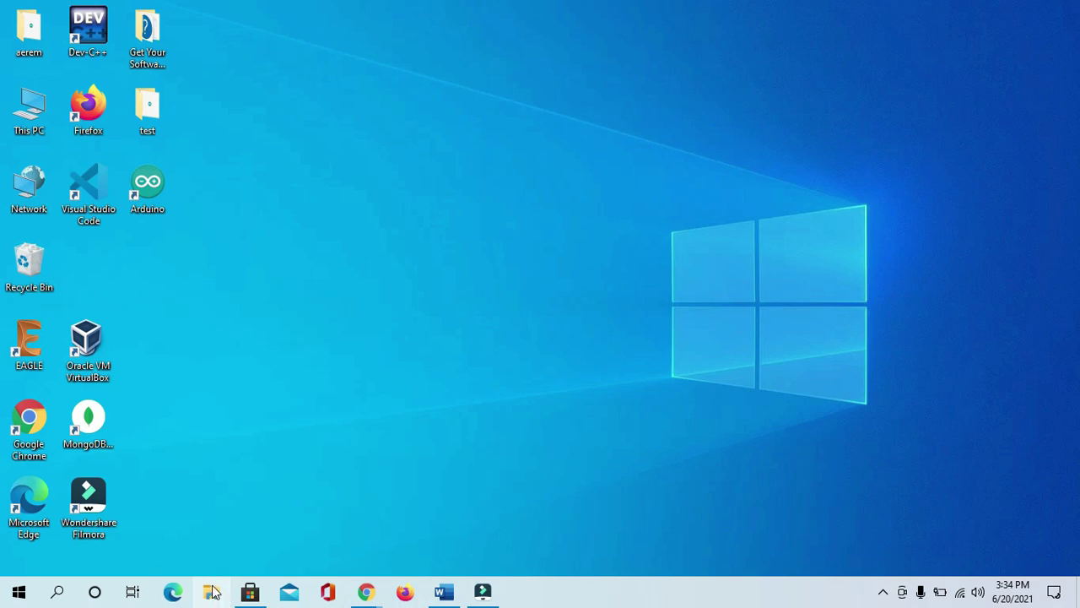
click(67, 131)
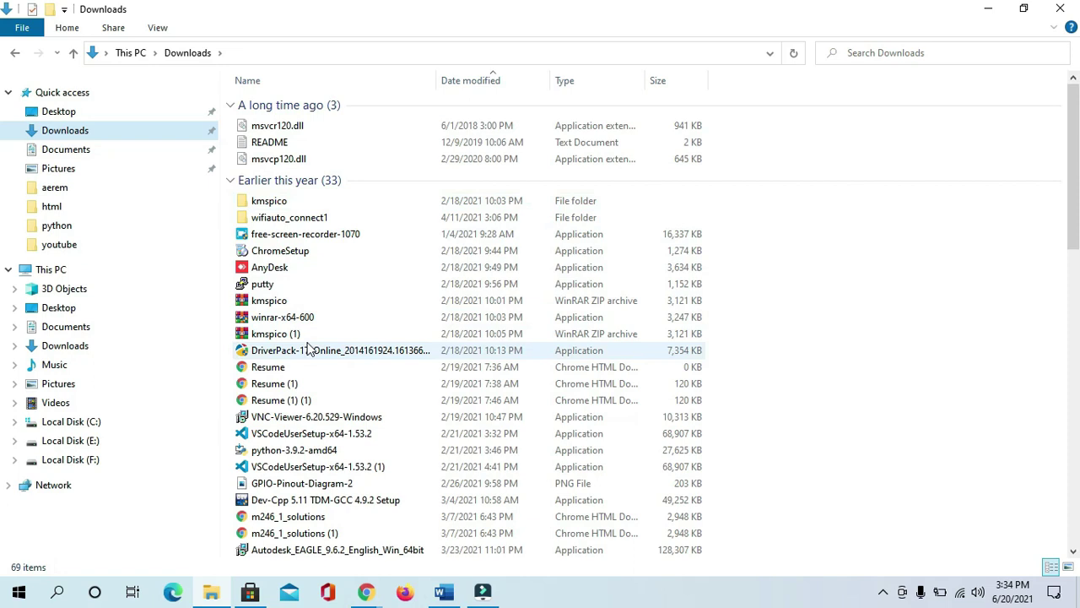
scroll(306, 359, down, 13)
scroll(301, 371, down, 5)
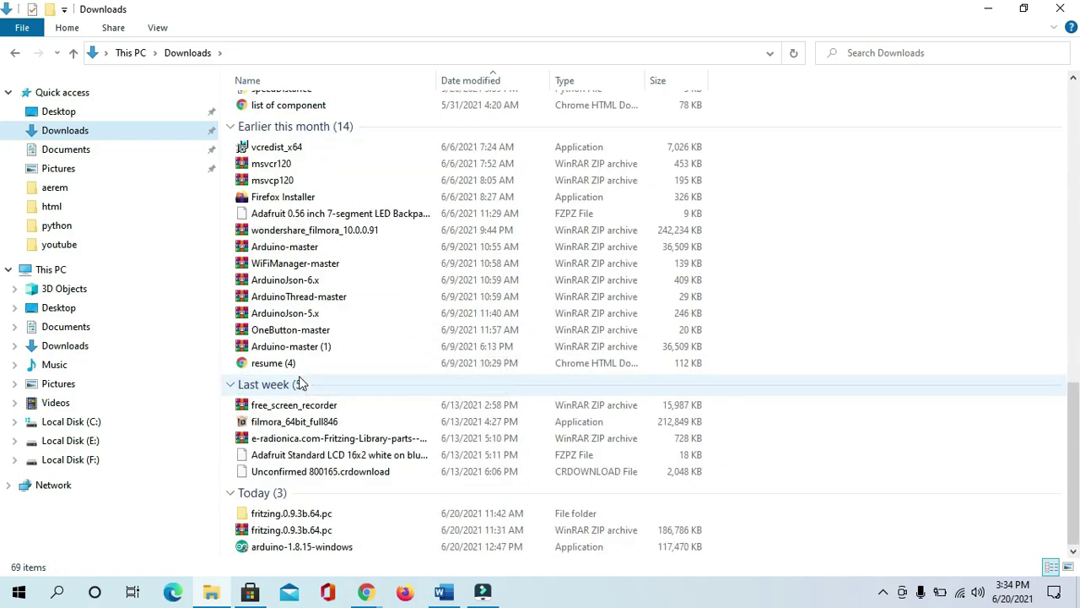
double_click(294, 518)
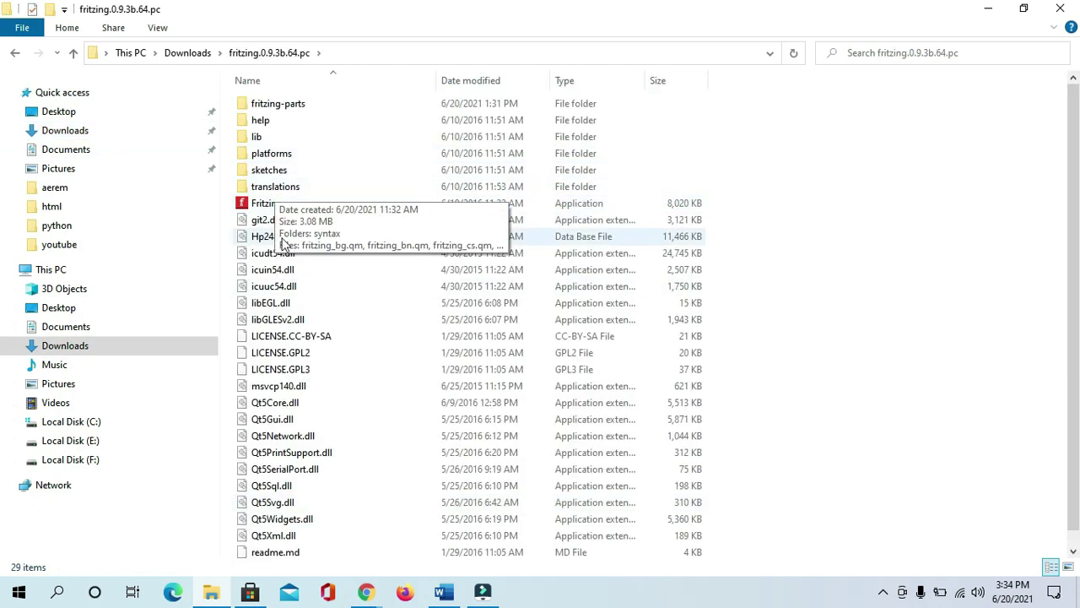
double_click(284, 208)
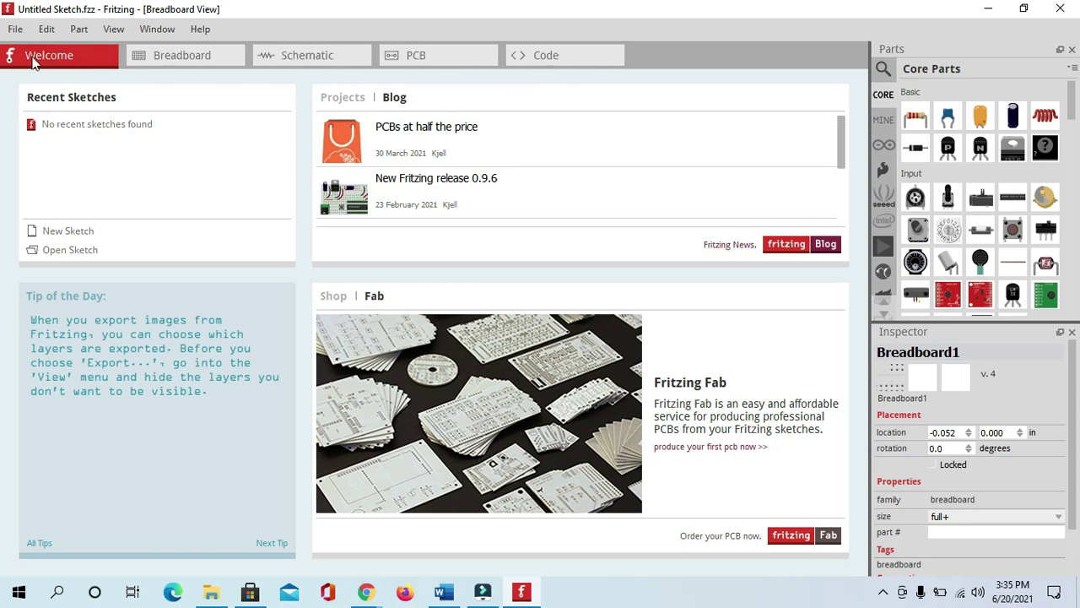
- Look through the Breadboard, Schematic, PCB and Code views of the untitled sketch
click(177, 57)
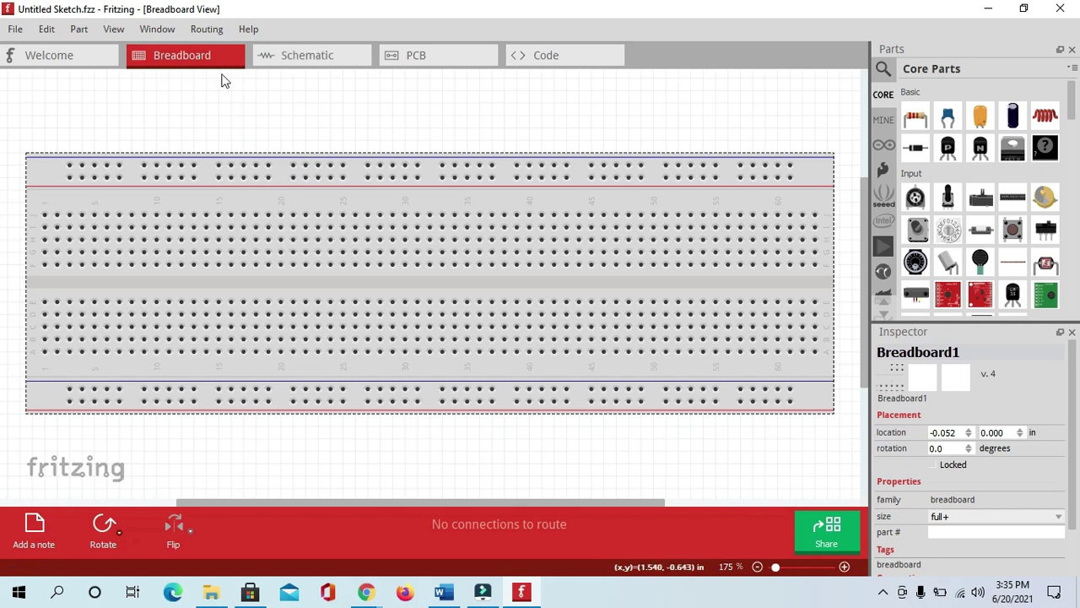
click(302, 53)
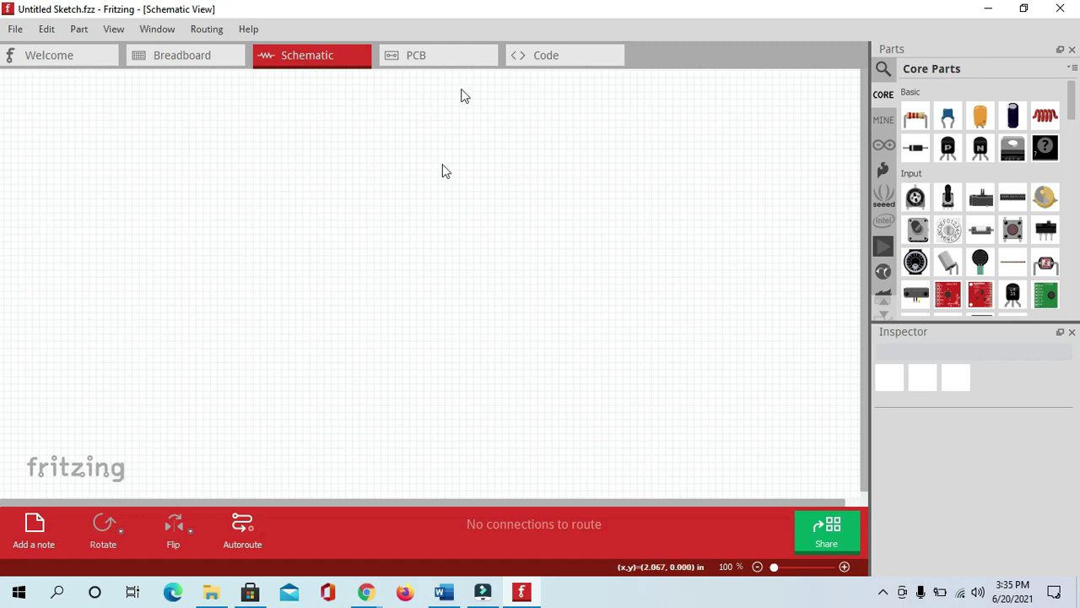
click(414, 57)
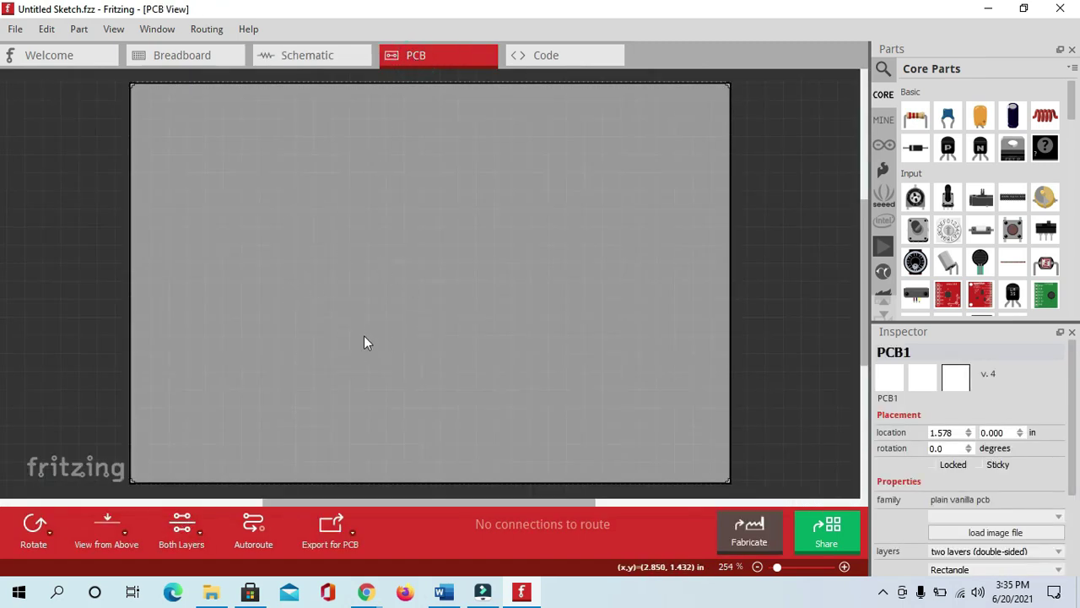
click(528, 55)
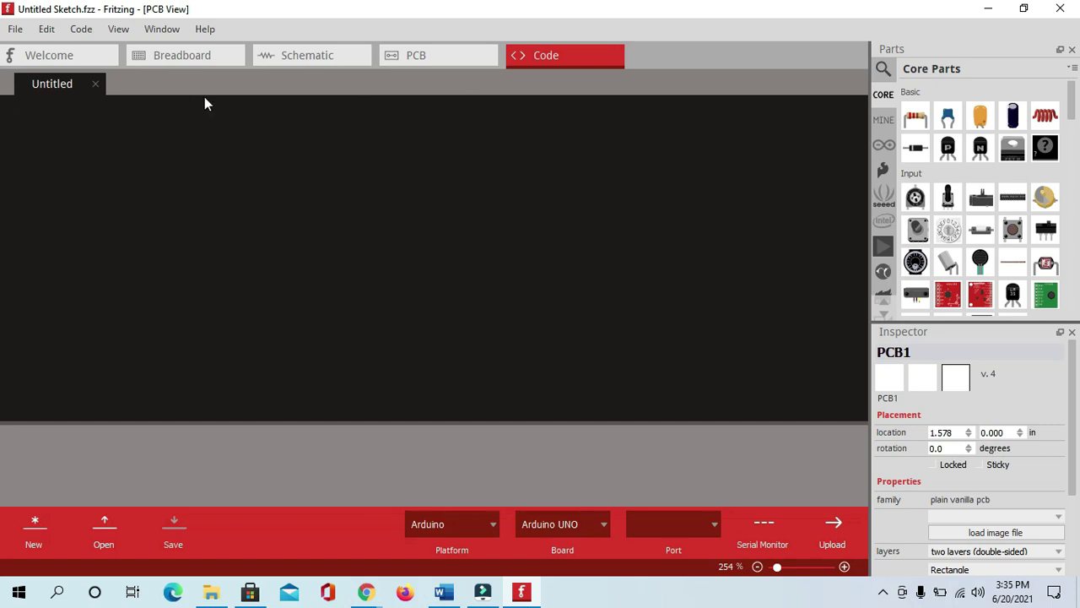
- Return to the Breadboard view and shift the breadboard slightly to the right, to location 0.048, 0.000 in
click(177, 58)
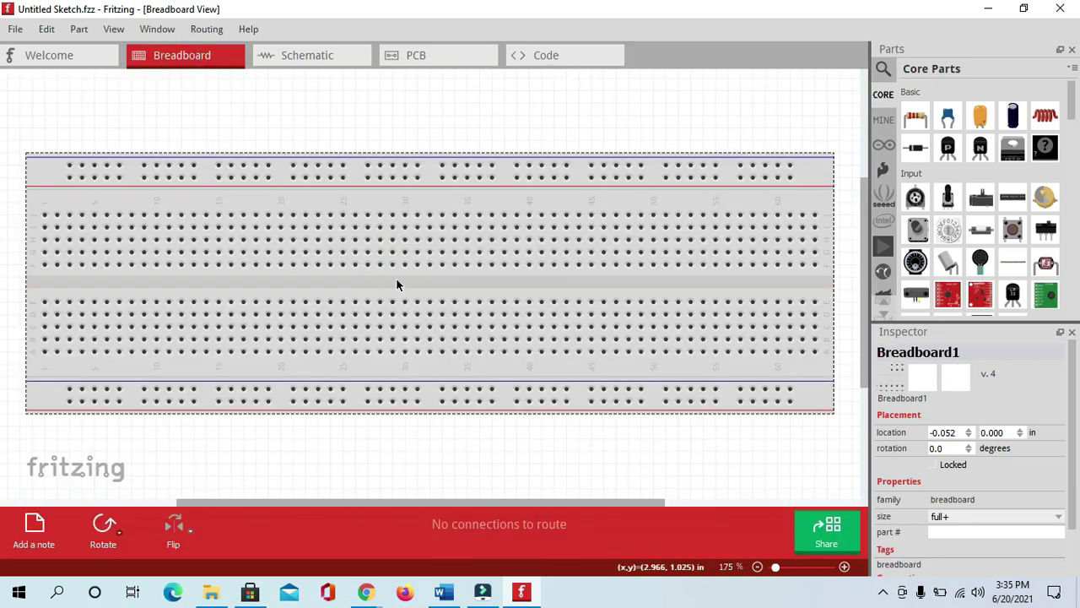
mouse_move(419, 294)
mouse_down()
mouse_move(400, 291)
mouse_move(409, 300)
mouse_move(446, 283)
mouse_move(428, 289)
mouse_up()
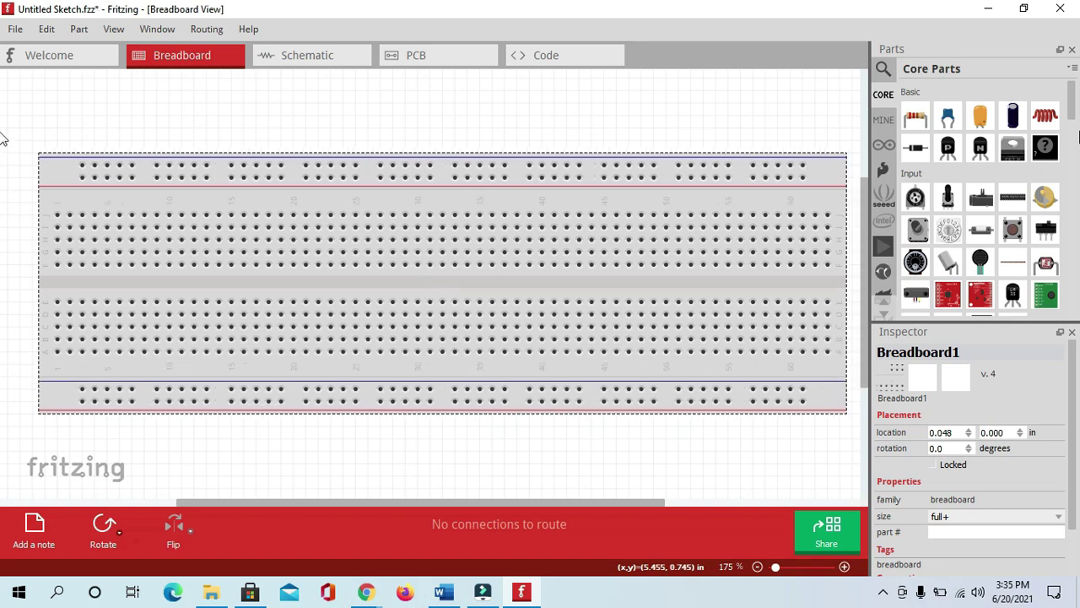
- Examine the parts offered in the My Parts, Arduino and SparkFun bins
click(884, 120)
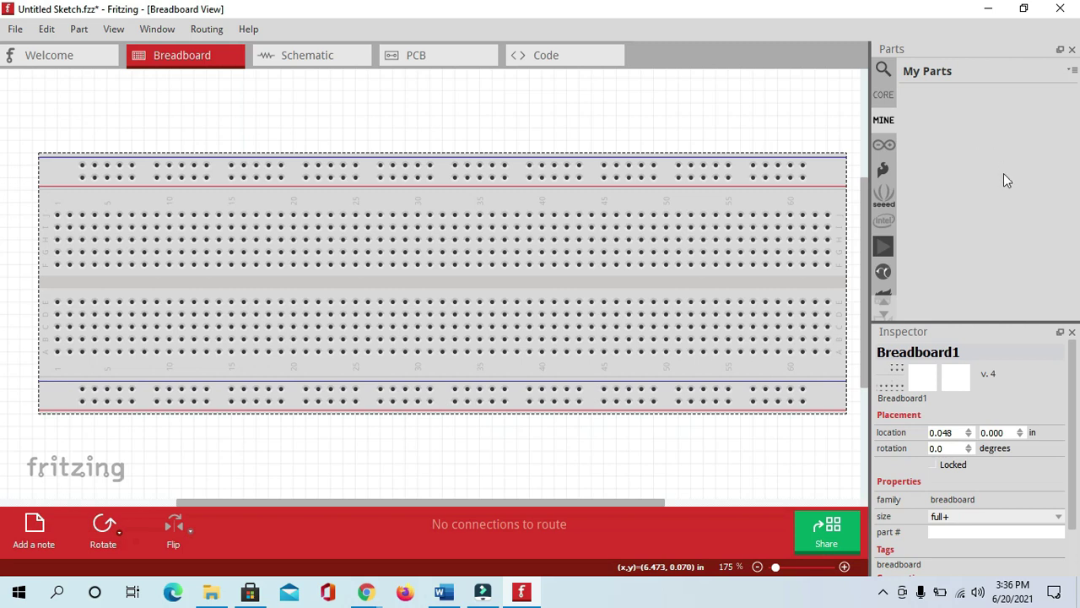
click(883, 146)
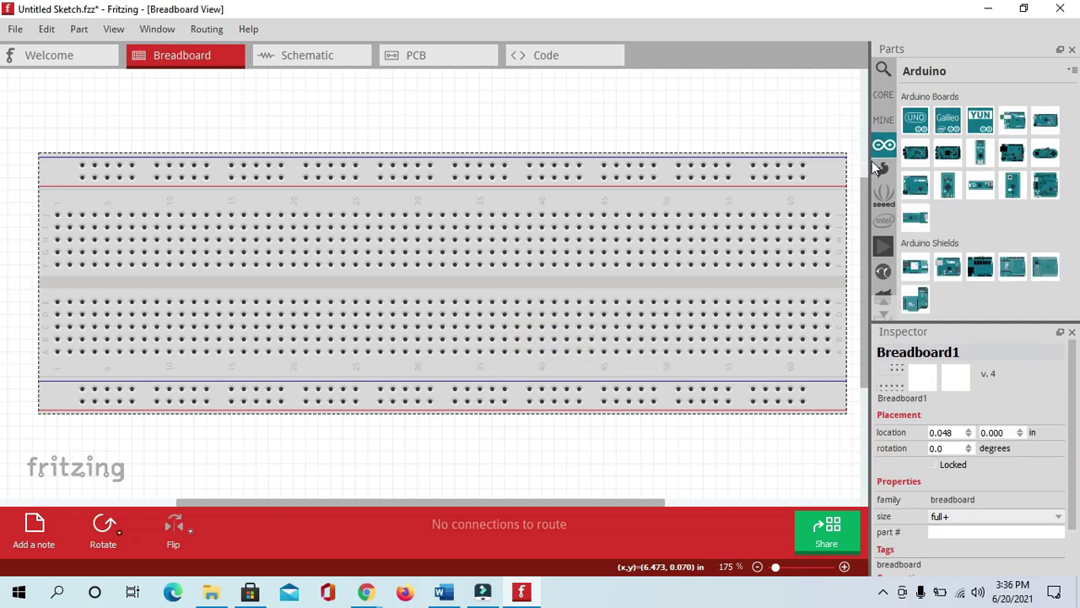
click(884, 172)
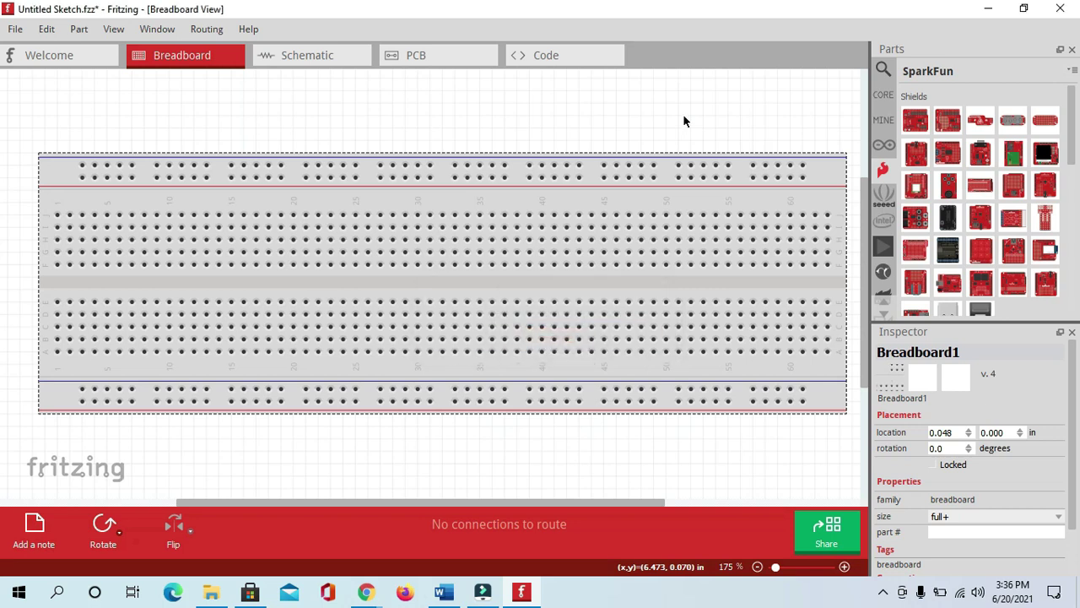
- Change the size of the breadboard to half
click(458, 280)
click(467, 292)
click(1019, 513)
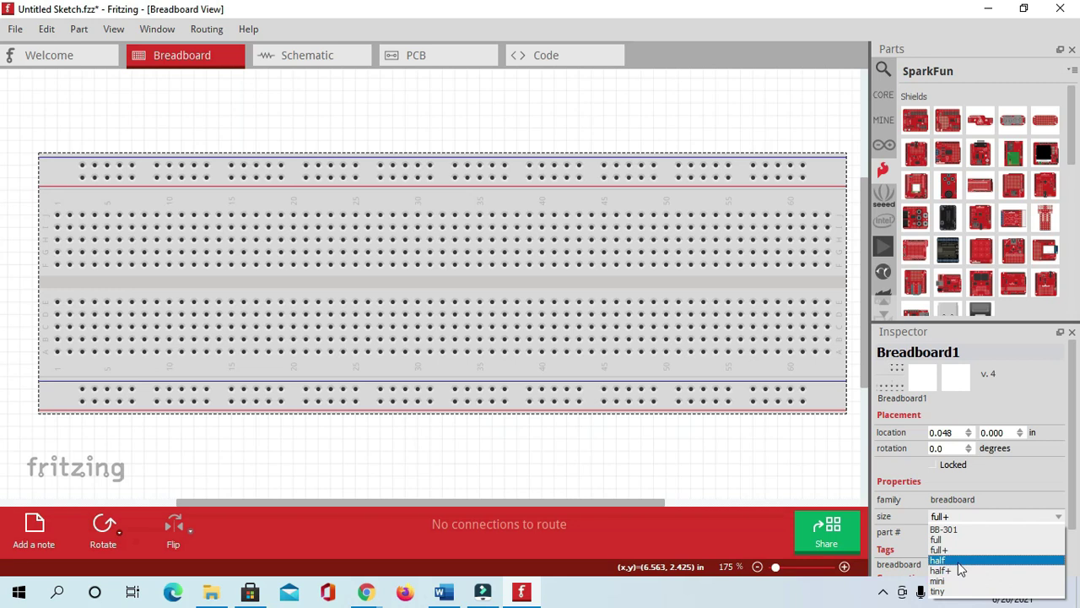
click(958, 562)
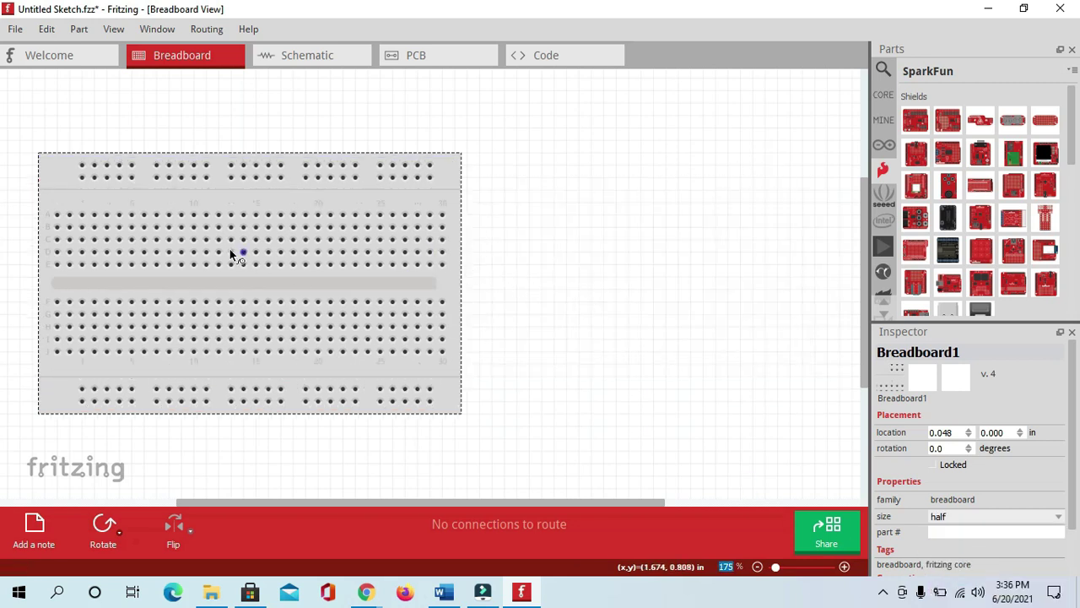
- Rotate the half-size breadboard 90° clockwise
right_click(296, 207)
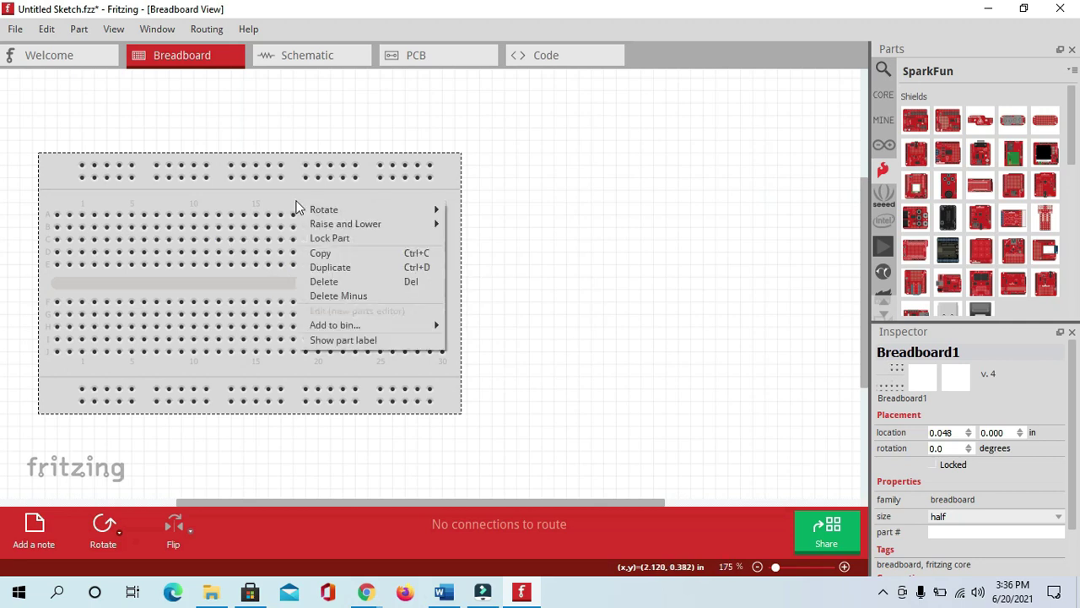
mouse_move(315, 210)
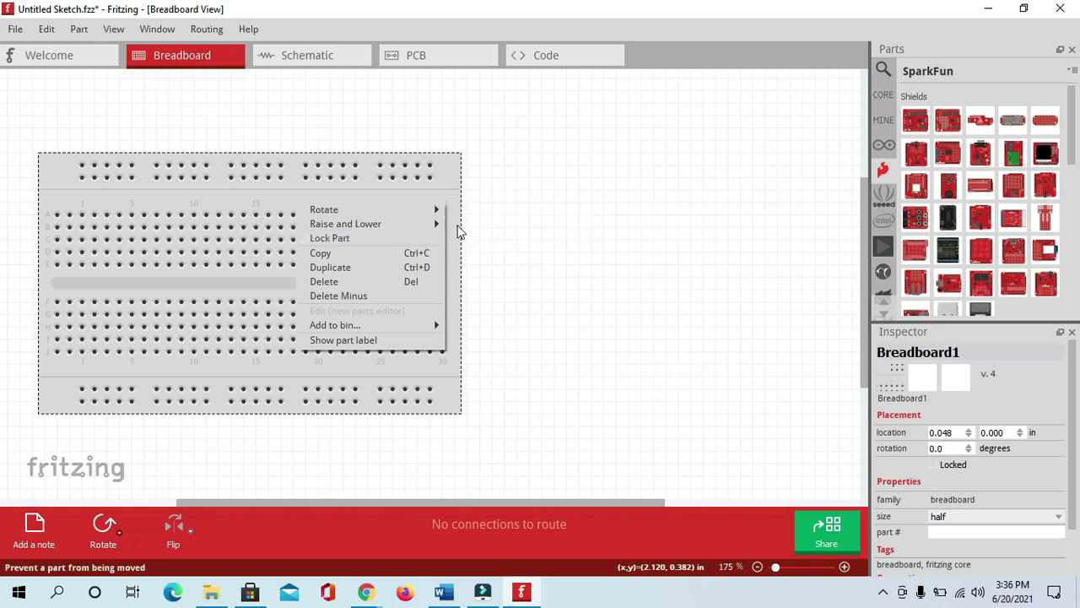
mouse_move(424, 211)
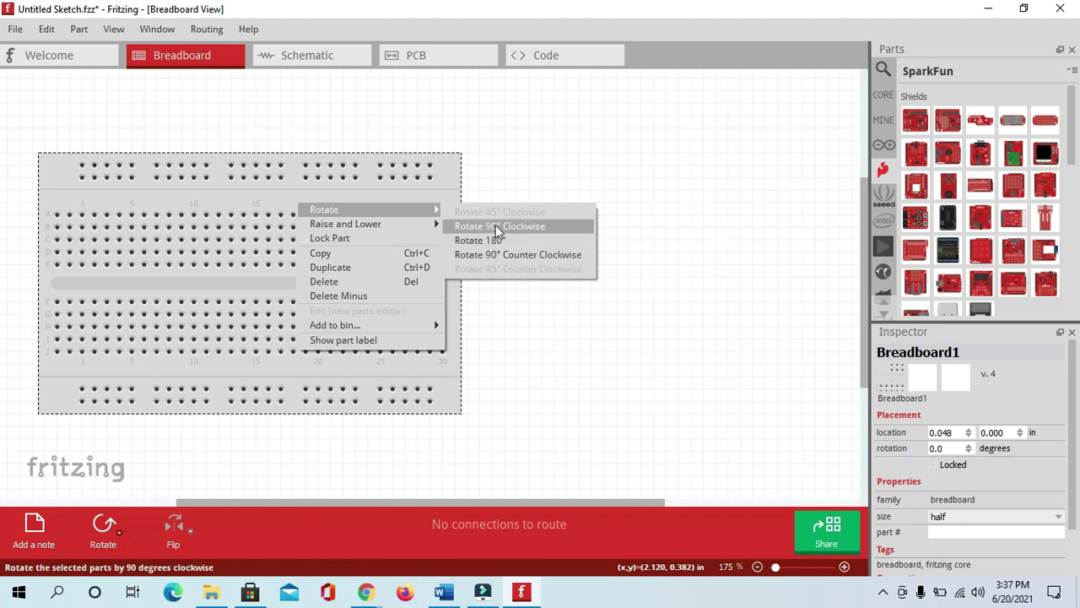
click(499, 228)
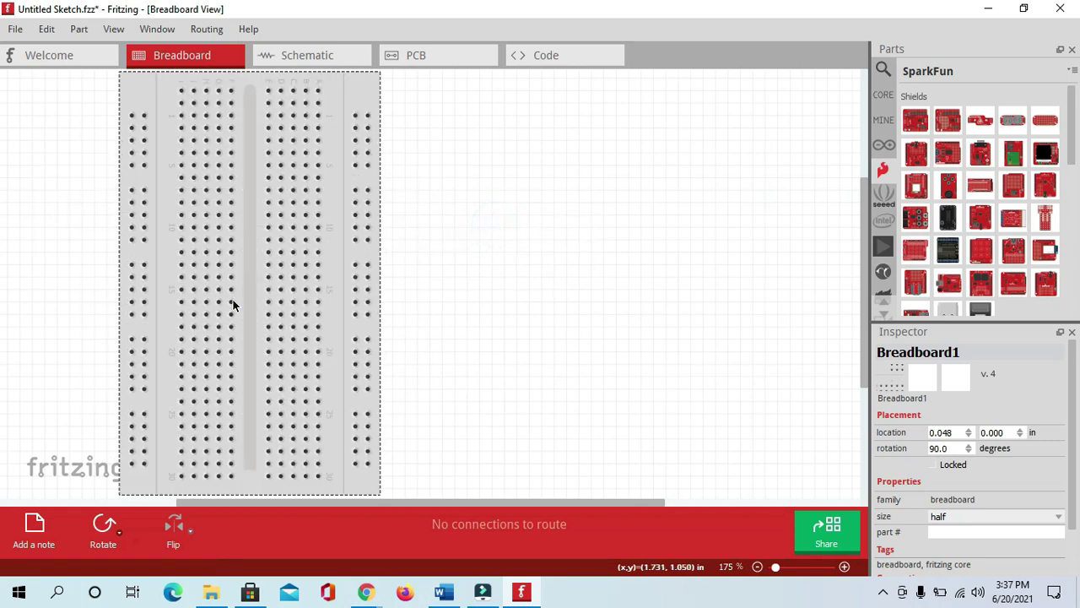
ctrl+scroll(507, 403, down, 2)
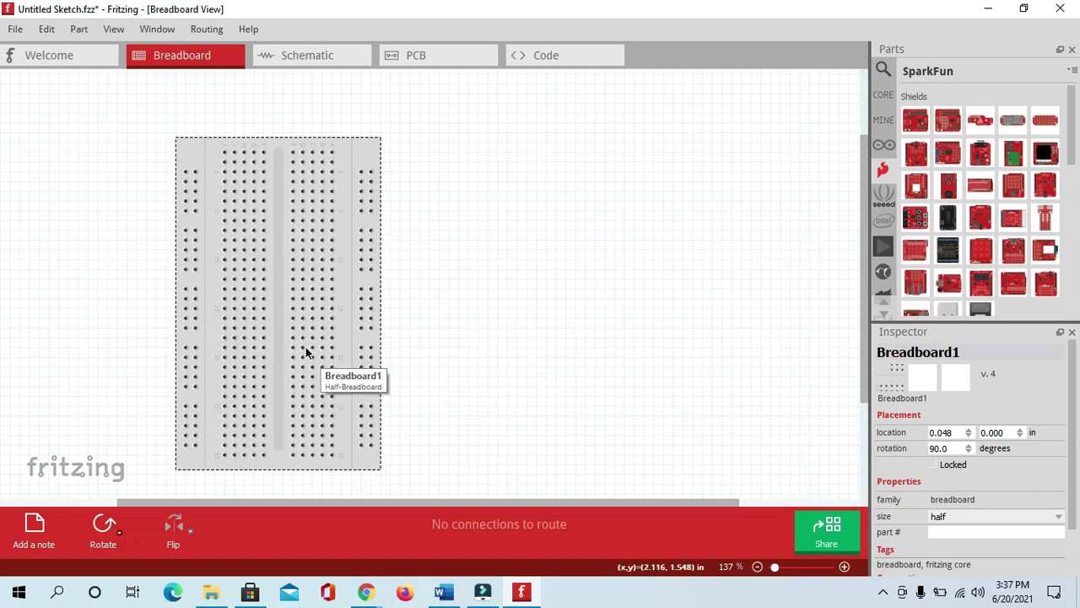
- Search the parts for arduino uno and place an Arduino Uno (Rev3) - ICSP to the right of the breadboard
click(884, 70)
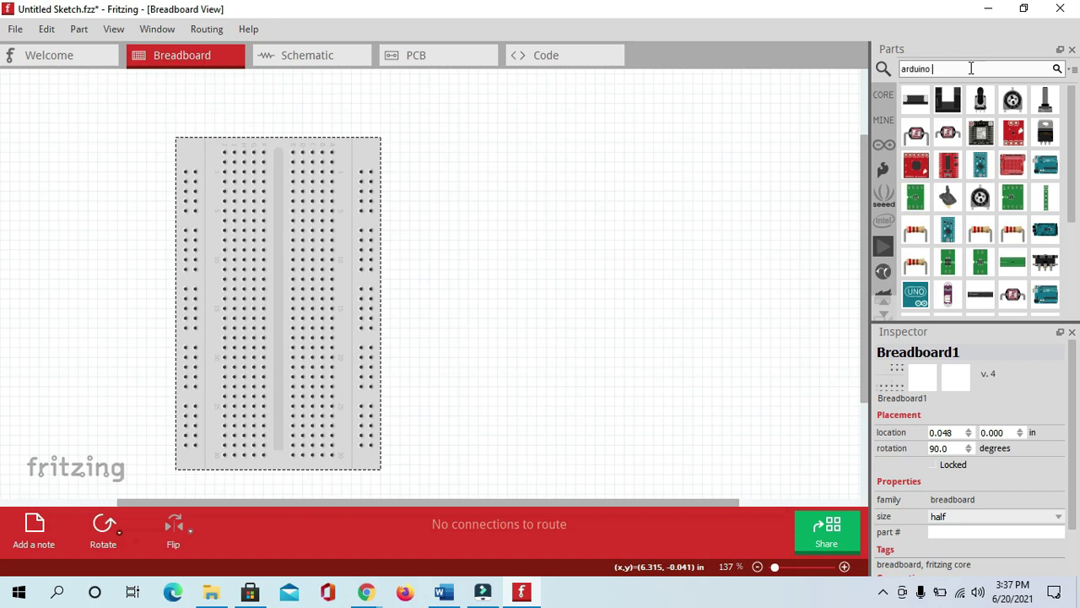
key(Return)
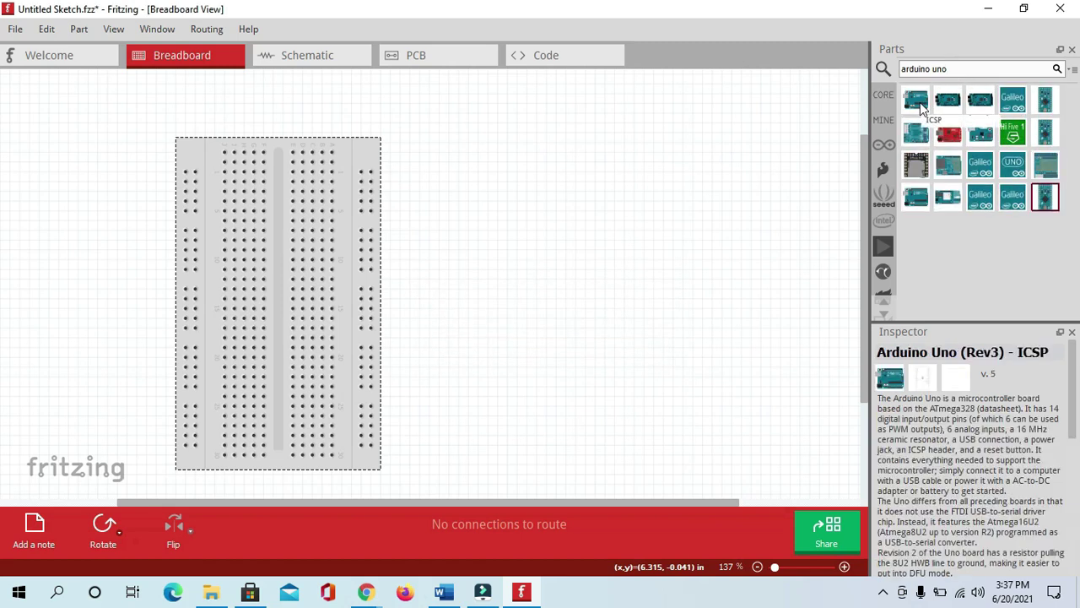
click(920, 102)
drag(877, 196, 566, 201)
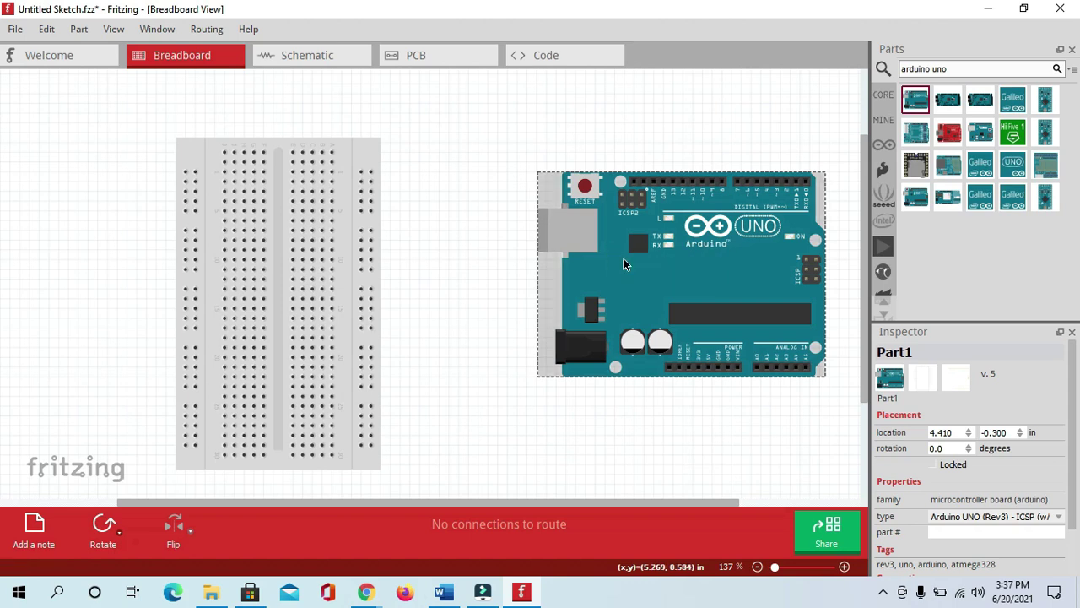
- Rotate the Arduino Uno 90° clockwise
right_click(629, 249)
mouse_move(675, 256)
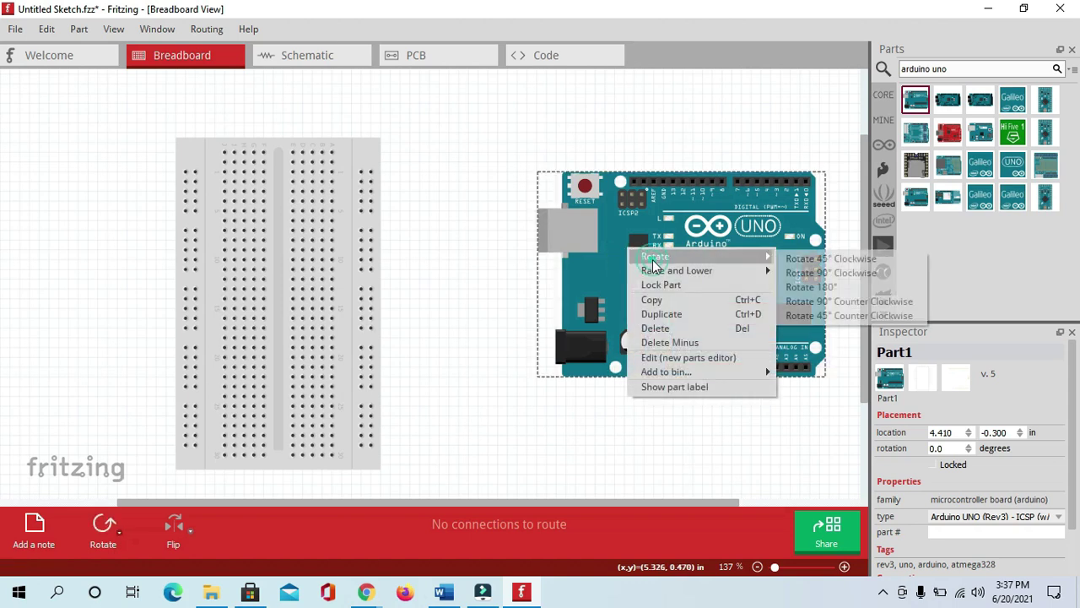
click(824, 272)
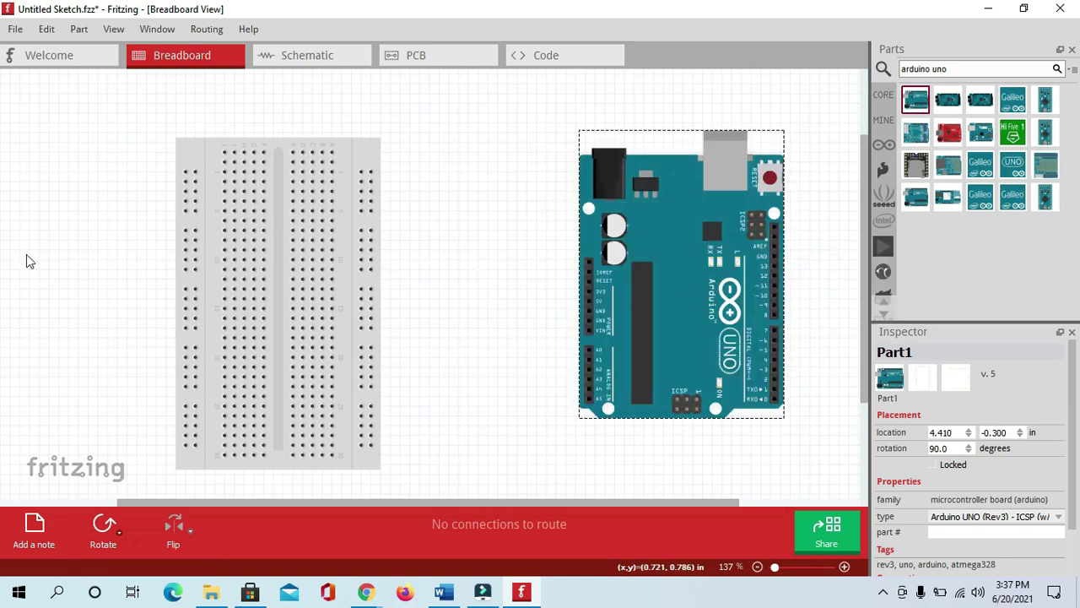
- Move the breadboard closer to the Arduino, to location 1.048, 0.000 in
drag(264, 272, 319, 272)
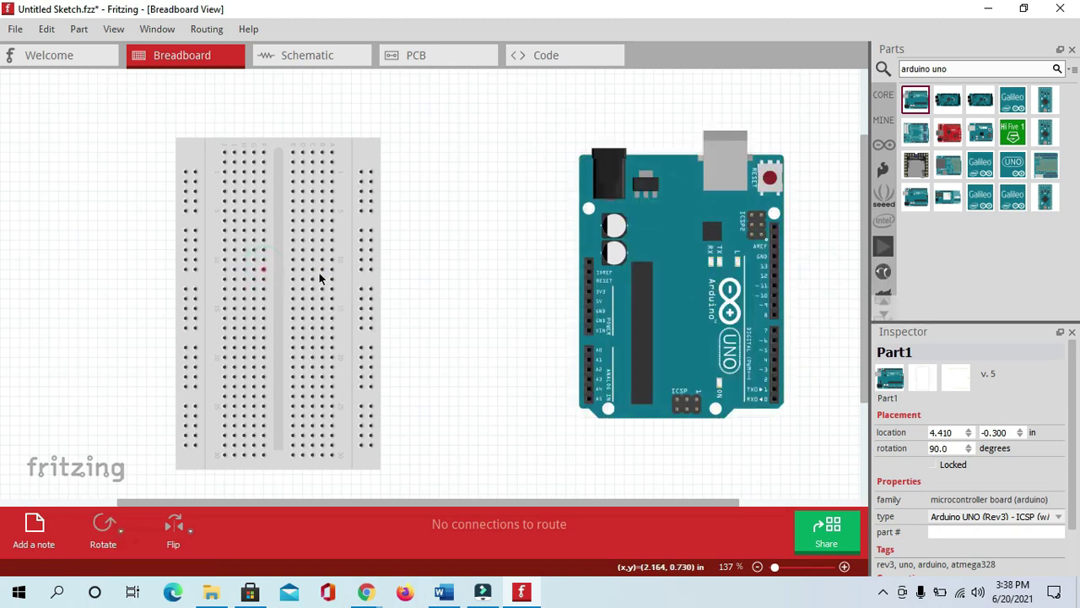
key(ctrl+z)
drag(270, 244, 366, 244)
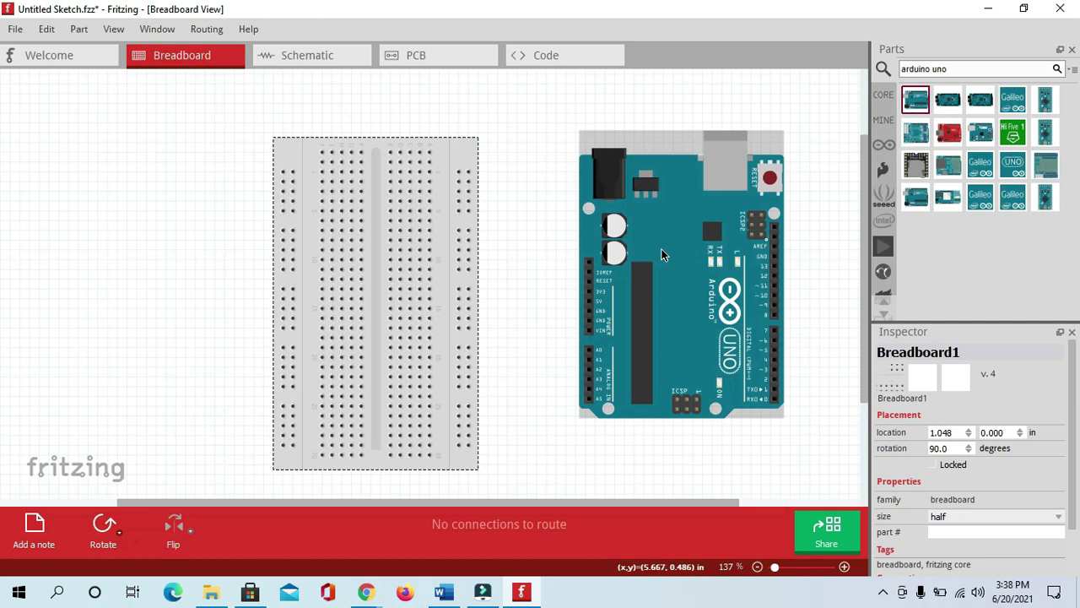
- Search the parts for lcd and place a 16x2 LCD at the left of the breadboard
click(984, 71)
key(BackSpace)
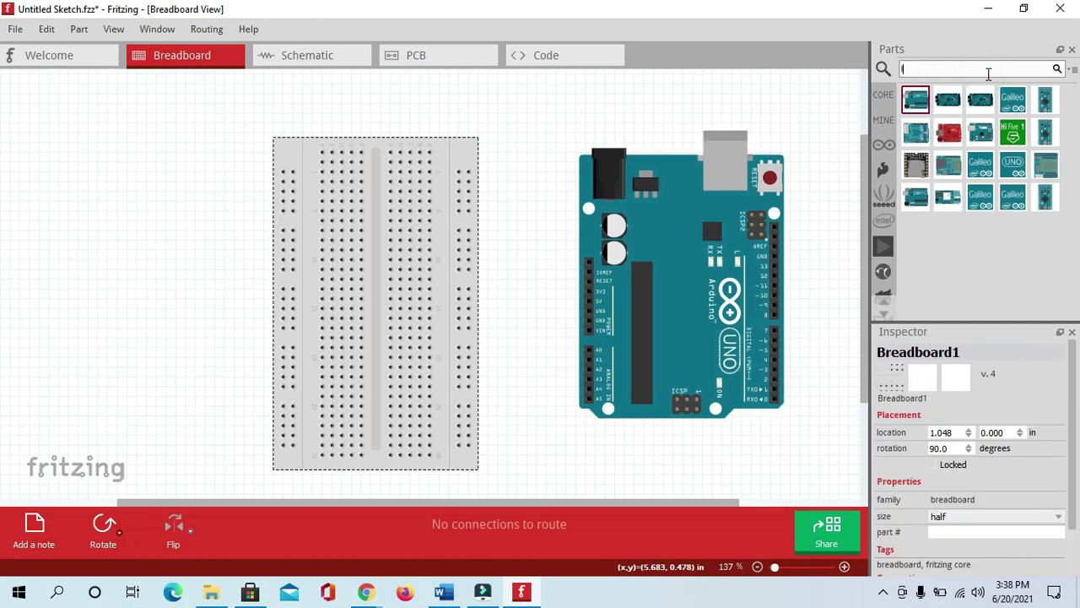
text(d)
key(Return)
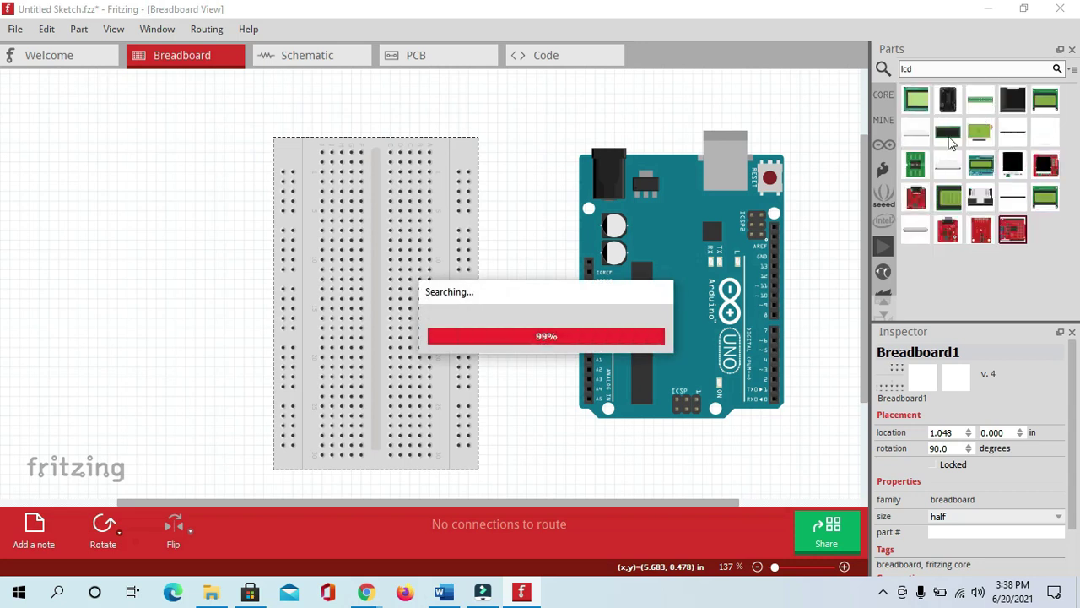
click(952, 142)
drag(952, 142, 54, 232)
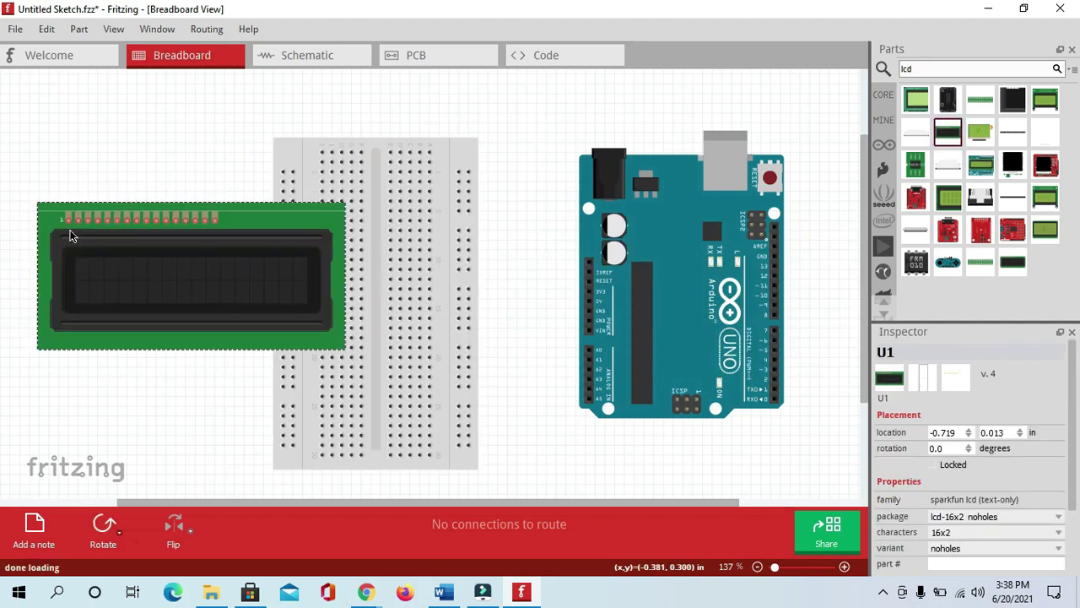
- Rotate the LCD 90° clockwise and move it clear of the breadboard, to location -1.047, 1.305 in
right_click(71, 236)
mouse_move(127, 239)
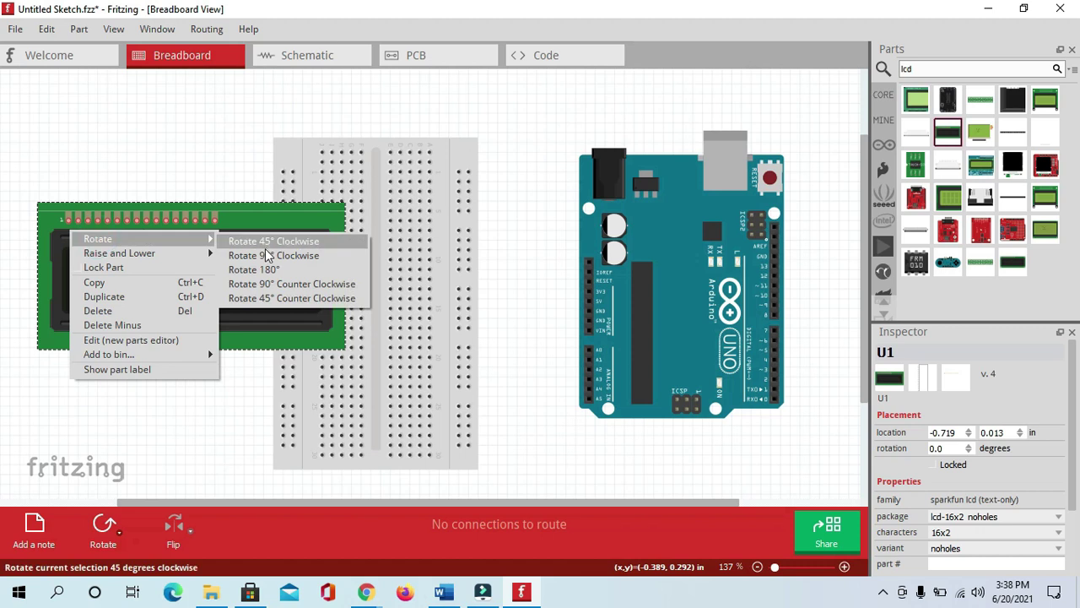
click(267, 255)
drag(182, 263, 151, 388)
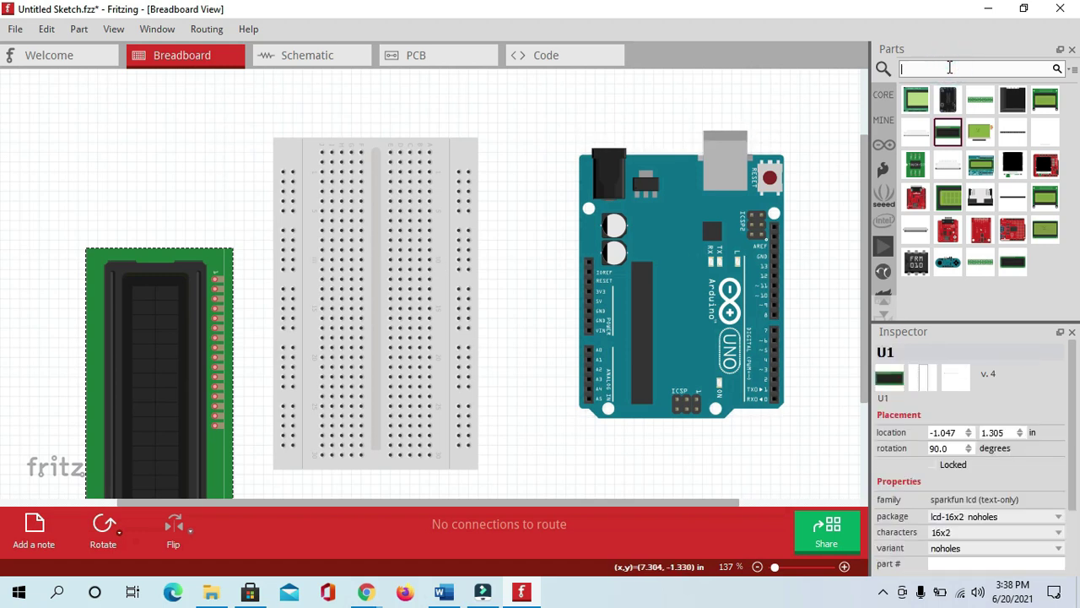
- Search the parts for pot and place a 12 mm trimmer potentiometer over the breadboard's centre channel
click(950, 68)
text(pot)
key(Return)
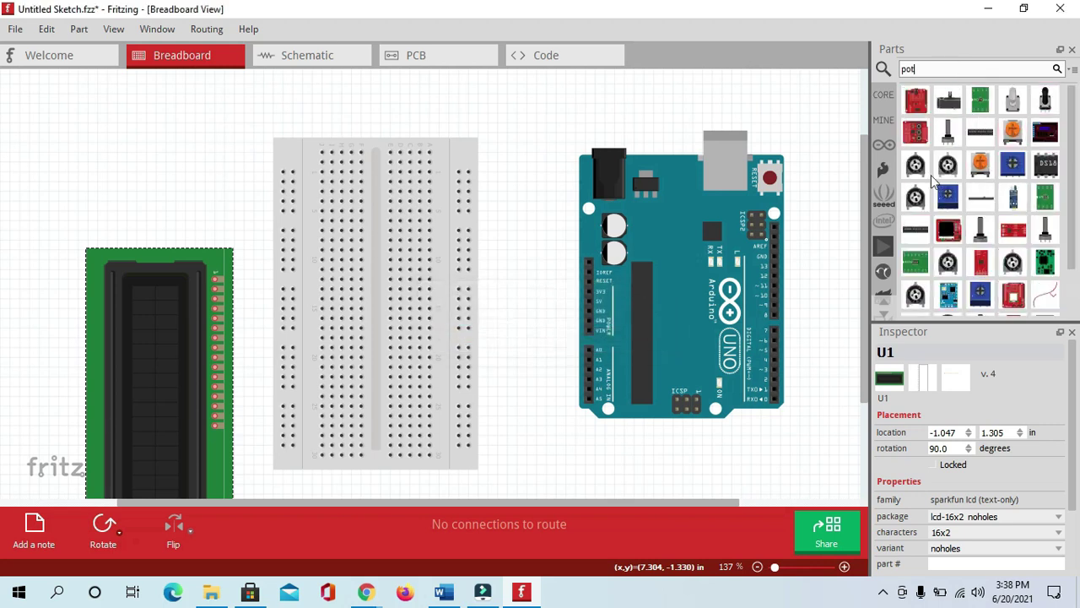
click(948, 164)
drag(948, 165, 684, 253)
drag(570, 282, 397, 258)
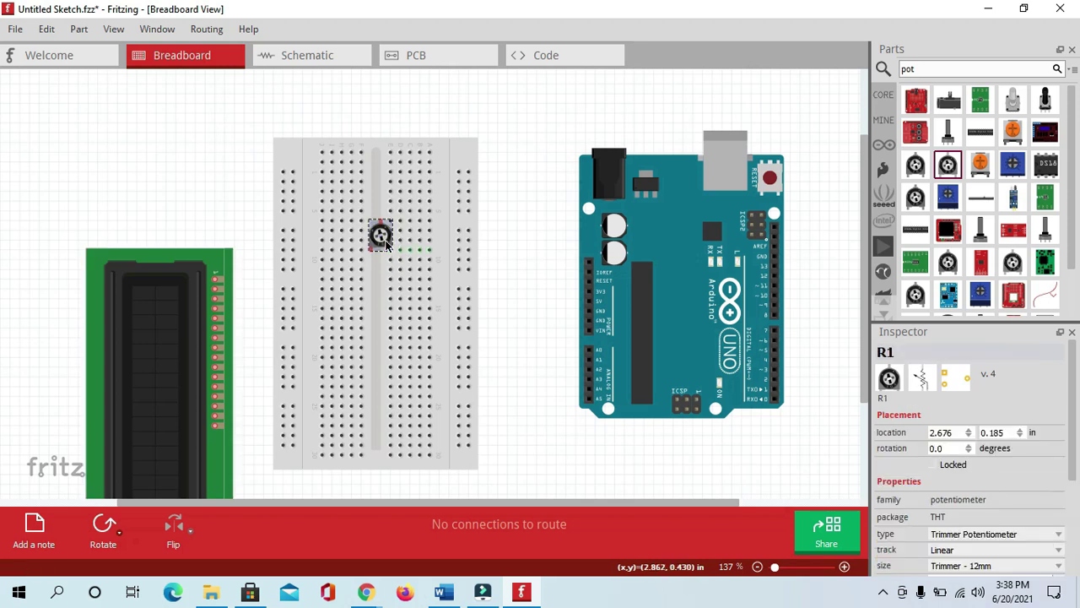
- Rotate the potentiometer to -90° and plug it in across the centre channel near the breadboard's upper end, at location 2.626, -0.165 in
right_click(393, 241)
click(422, 250)
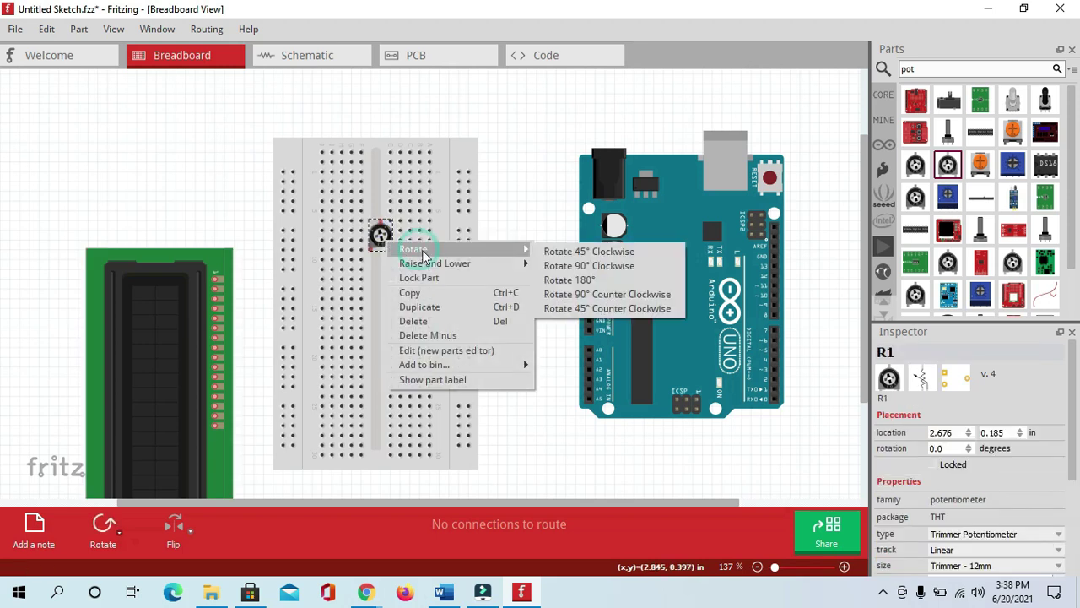
click(582, 265)
right_click(380, 240)
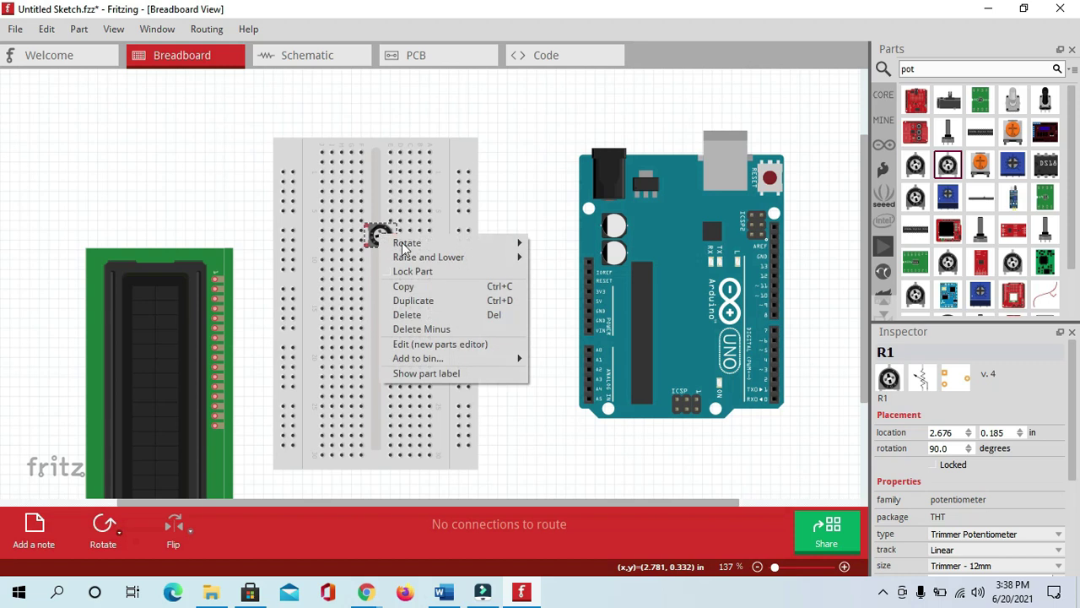
mouse_move(441, 243)
click(549, 275)
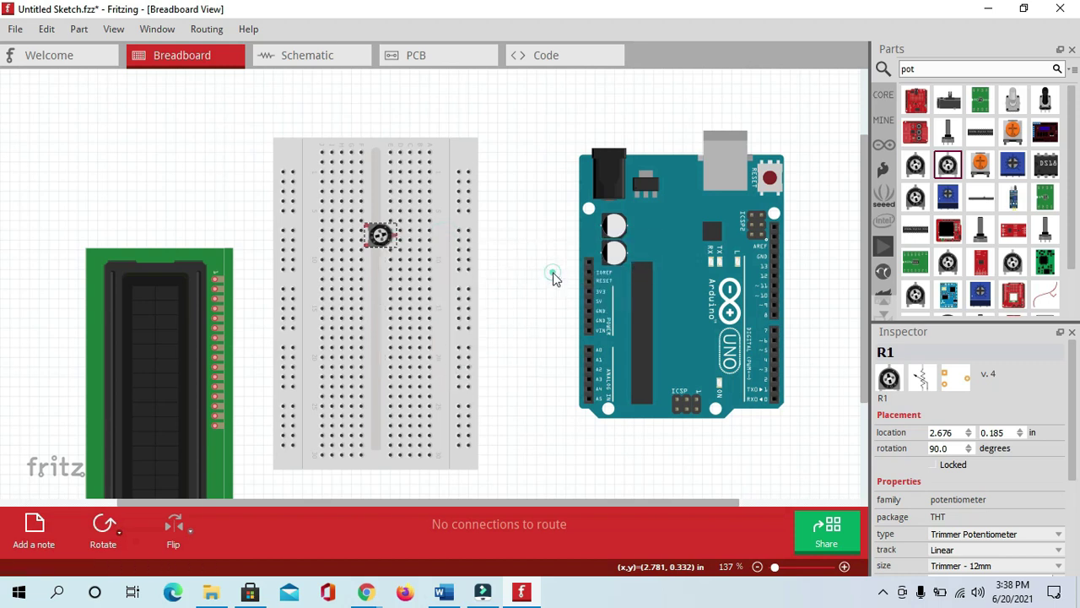
drag(379, 236, 374, 204)
- Search the parts for resistor and place a generic resistor across the centre channel in the breadboard's lower half
click(941, 67)
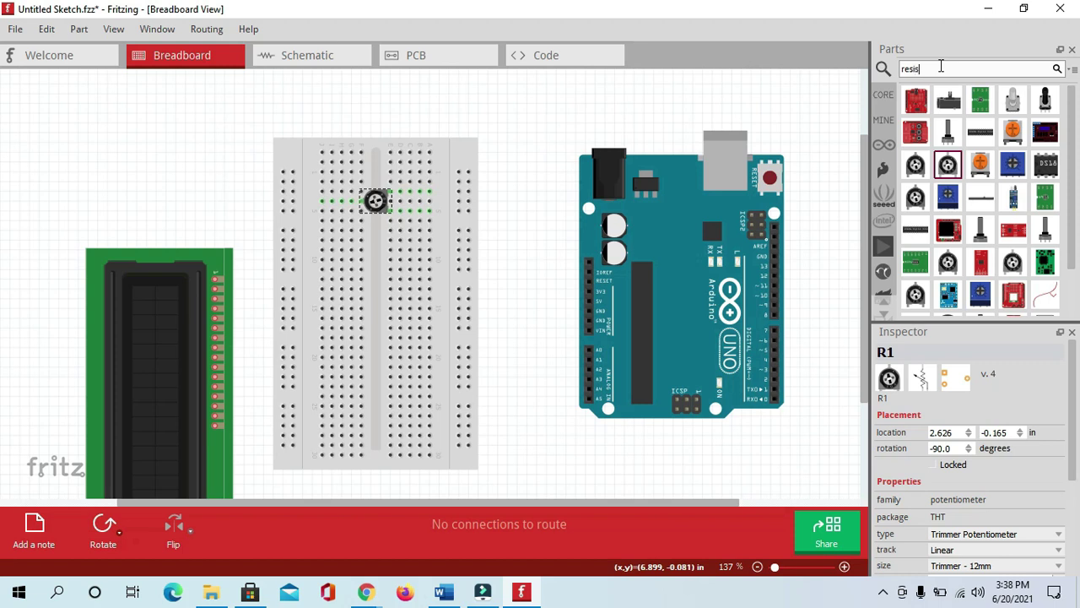
key(Return)
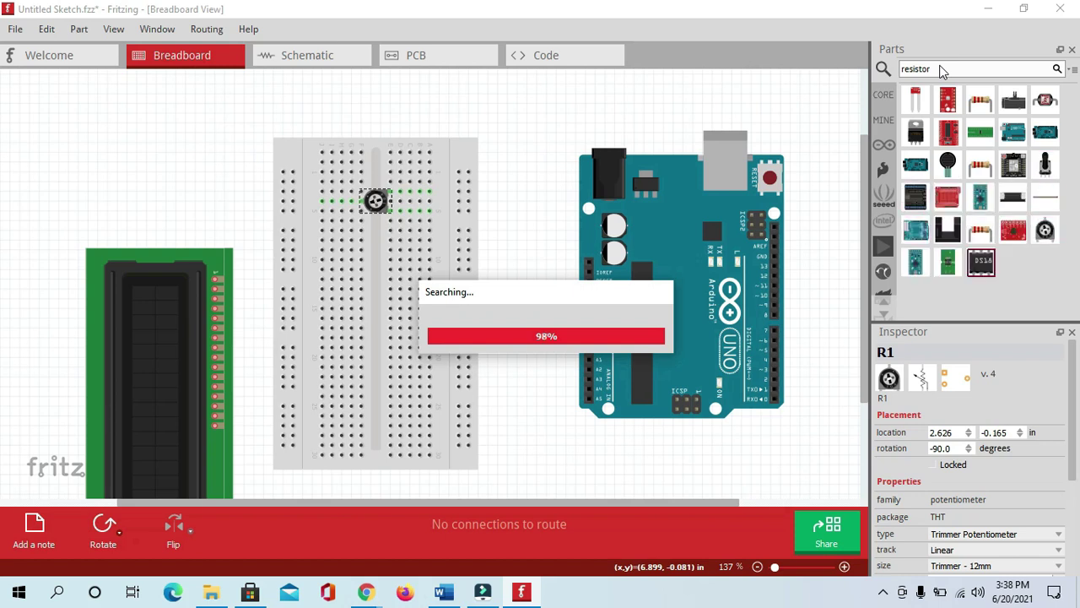
drag(980, 107, 380, 373)
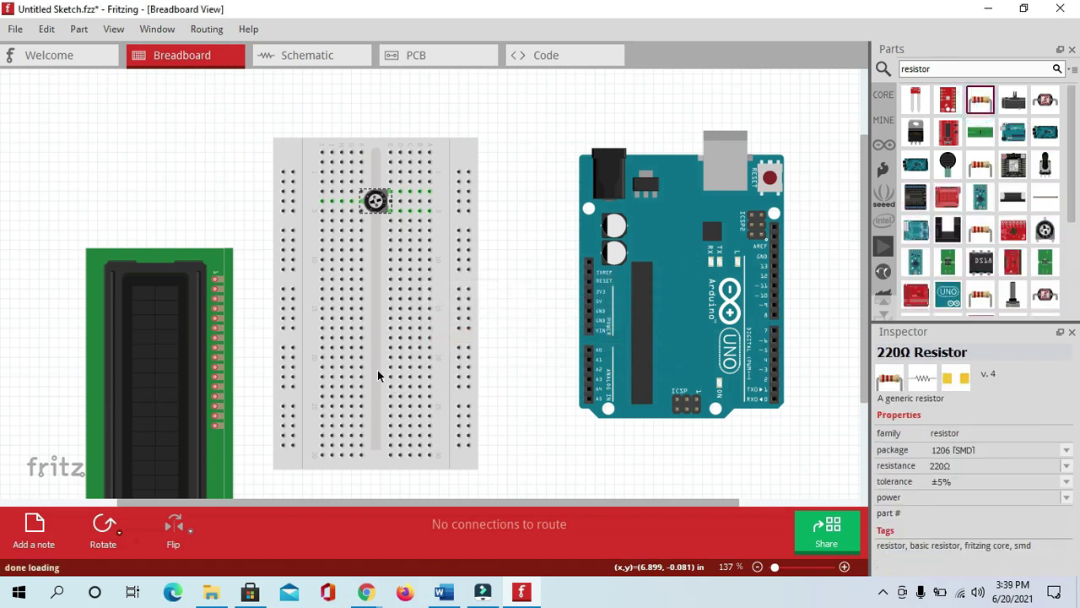
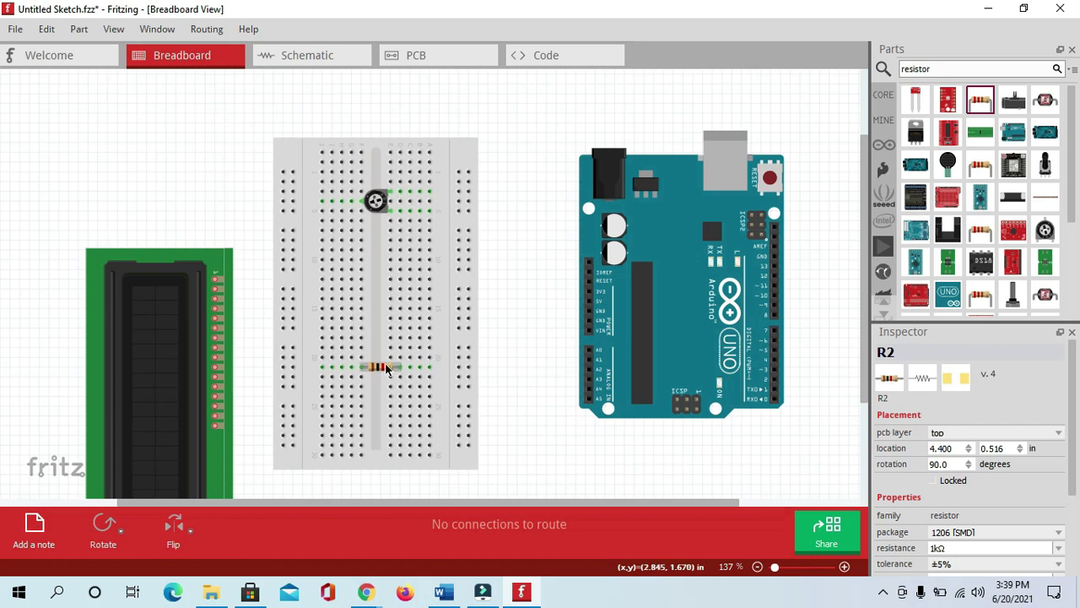
- Move the LCD farther from the breadboard, to -1.647, 0.905 in, and the resistor near the breadboard's lower end, at 2.285, 2.150 in
drag(163, 316, 108, 274)
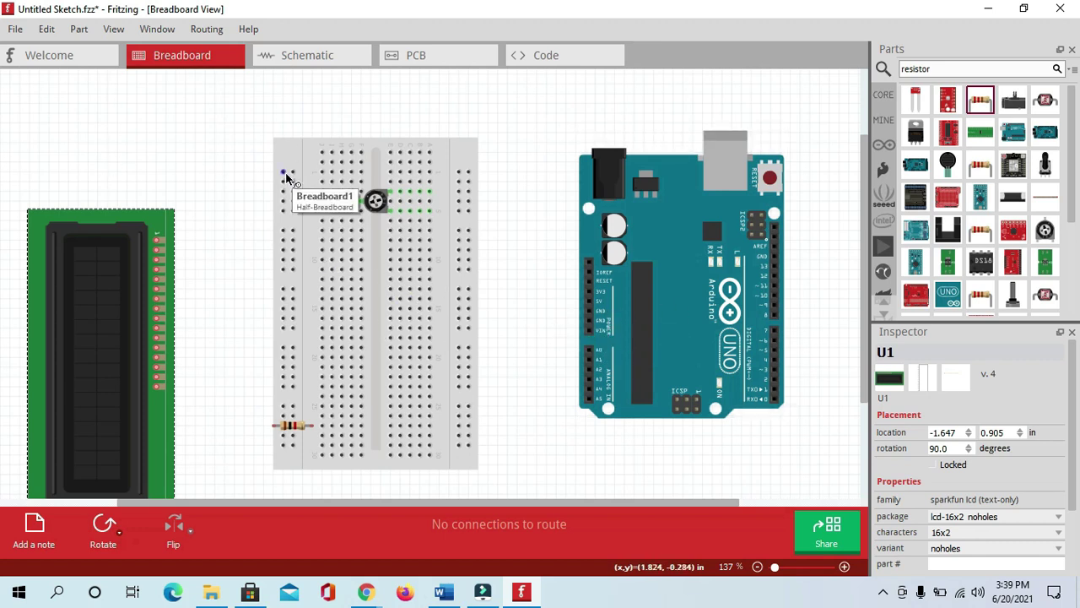
drag(290, 426, 353, 416)
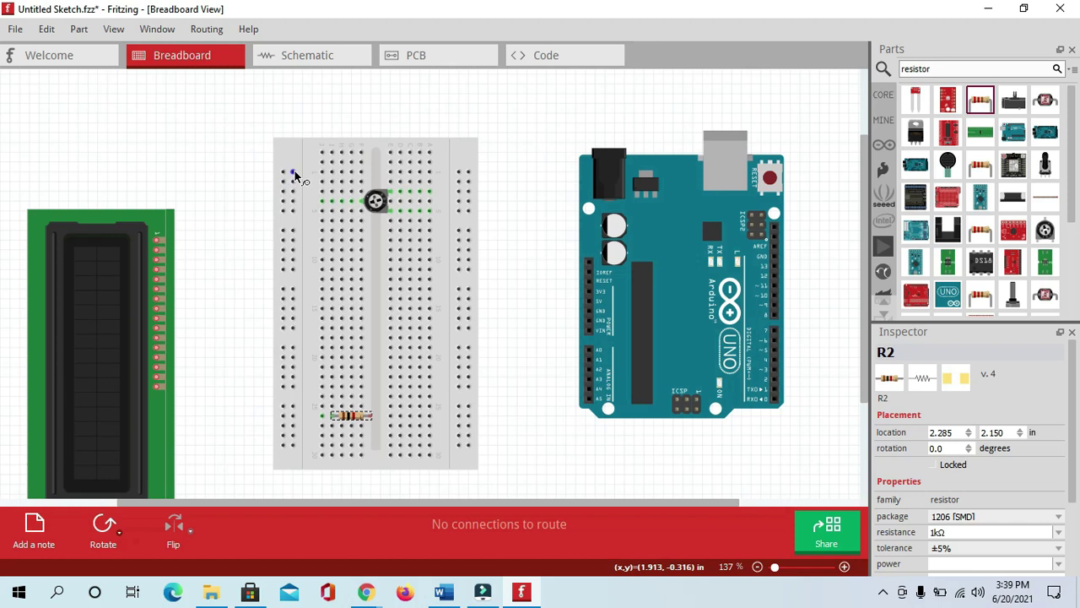
- Wire the inner column of the breadboard's left power rail to the Arduino's 5V pin and colour the wire red
drag(295, 174, 589, 304)
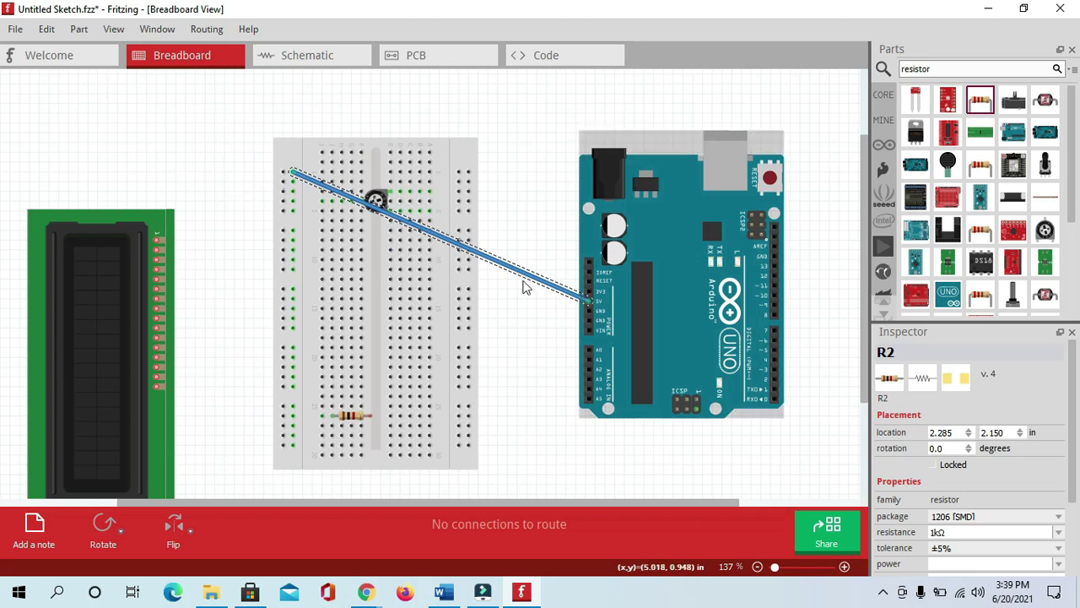
click(477, 256)
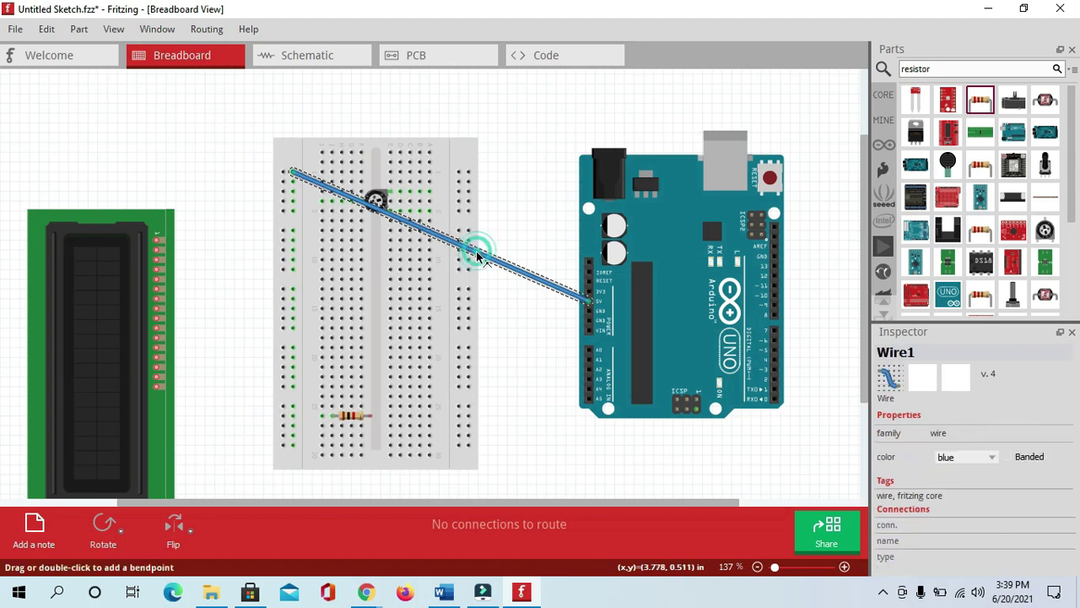
click(965, 458)
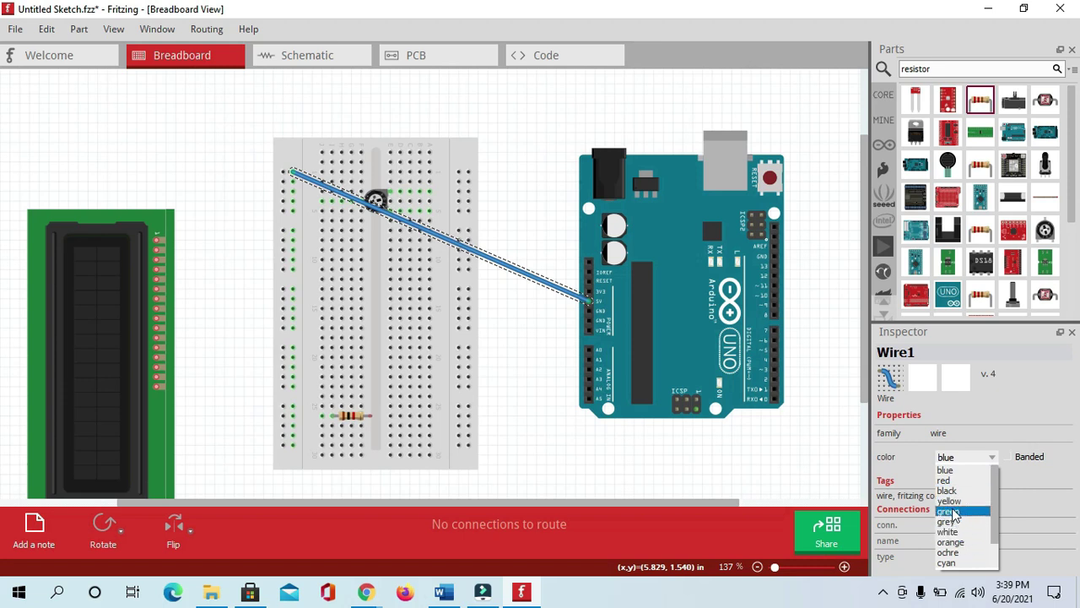
click(950, 480)
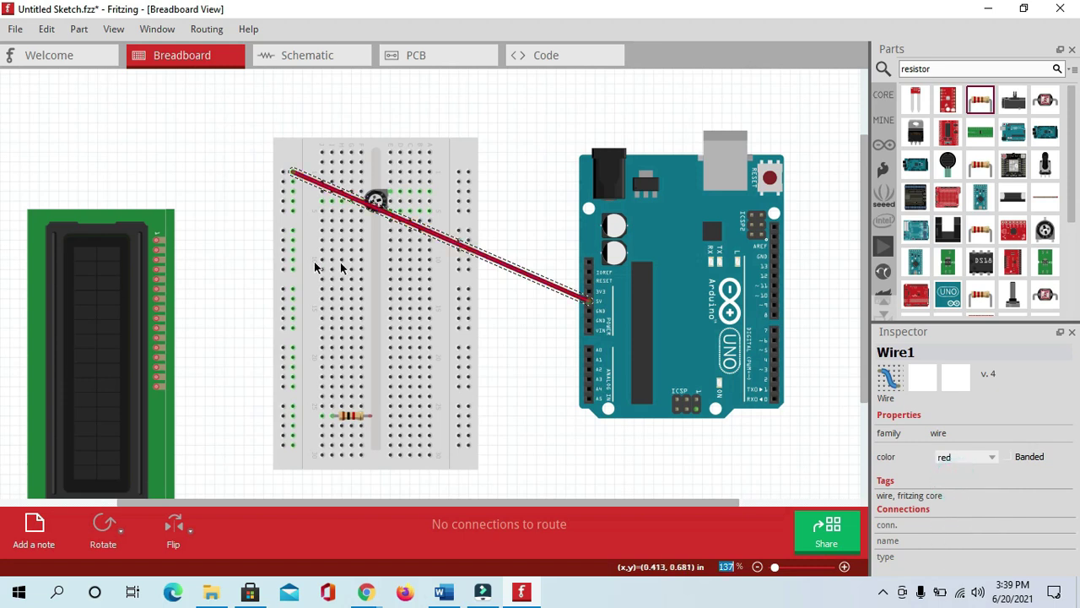
- Bend the red 5V wire with three right-angle corners so it runs above and around the right side of the breadboard
drag(408, 228, 292, 113)
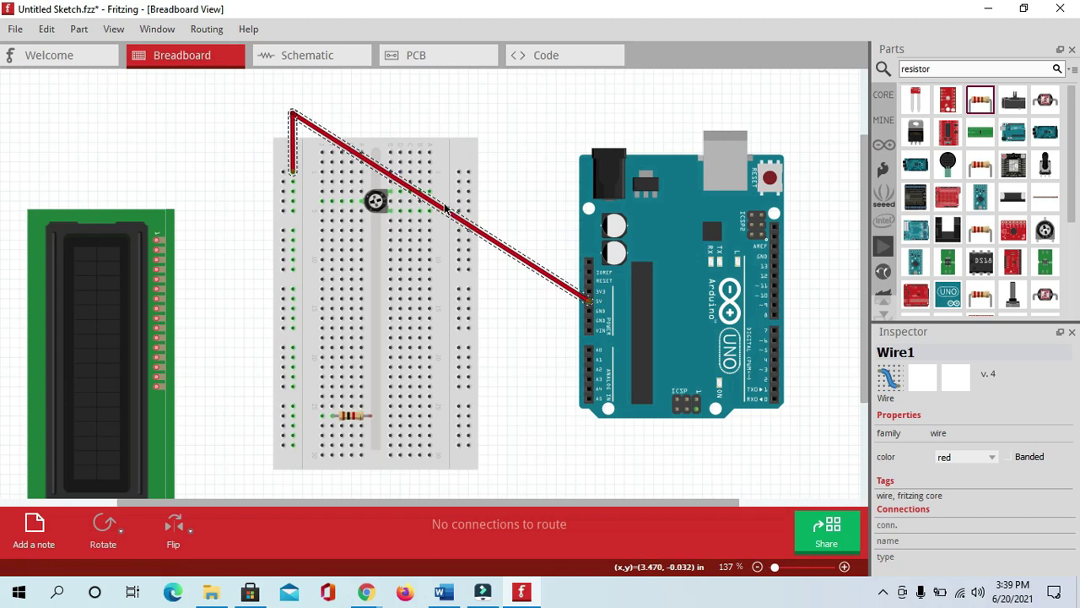
drag(452, 212, 487, 119)
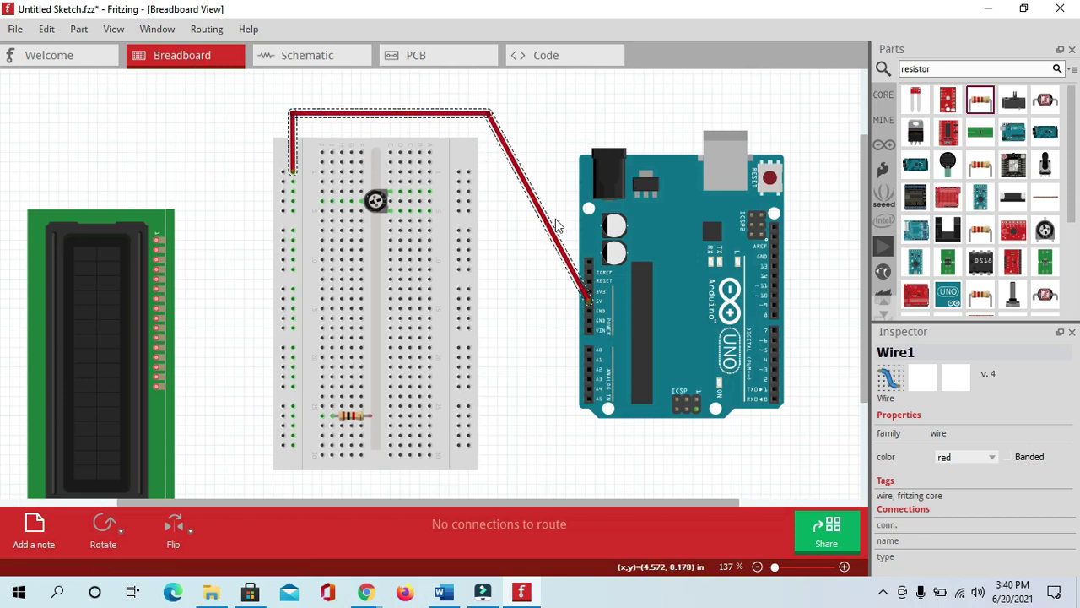
drag(549, 227, 496, 308)
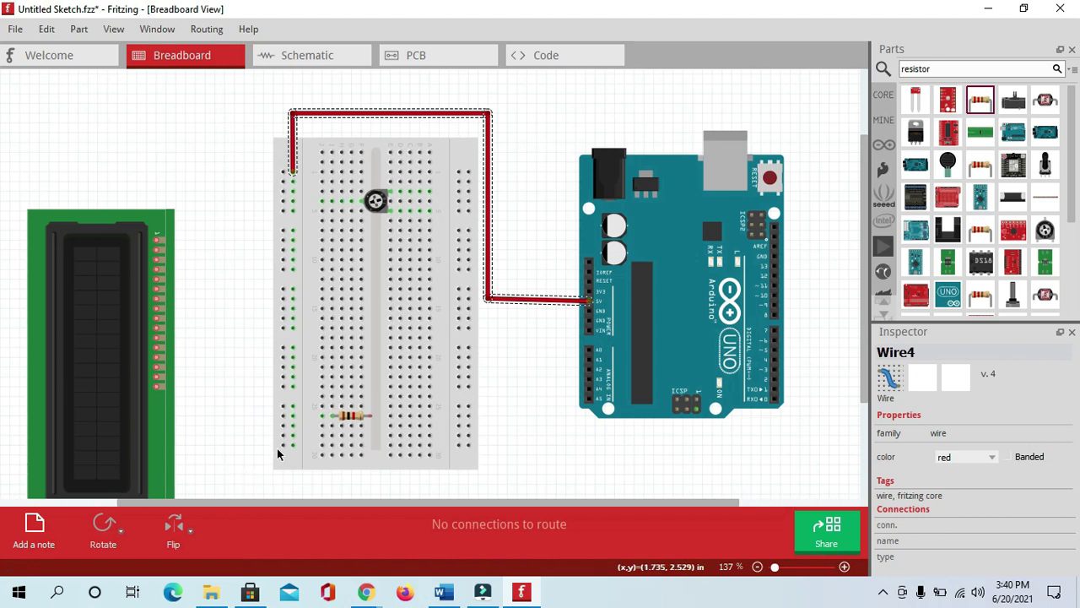
- Wire the outer column of the left power rail to the Arduino's GND pin, bending the wire below and around the breadboard
drag(280, 445, 589, 329)
drag(407, 402, 416, 450)
key(ctrl+z)
click(369, 414)
drag(369, 414, 284, 488)
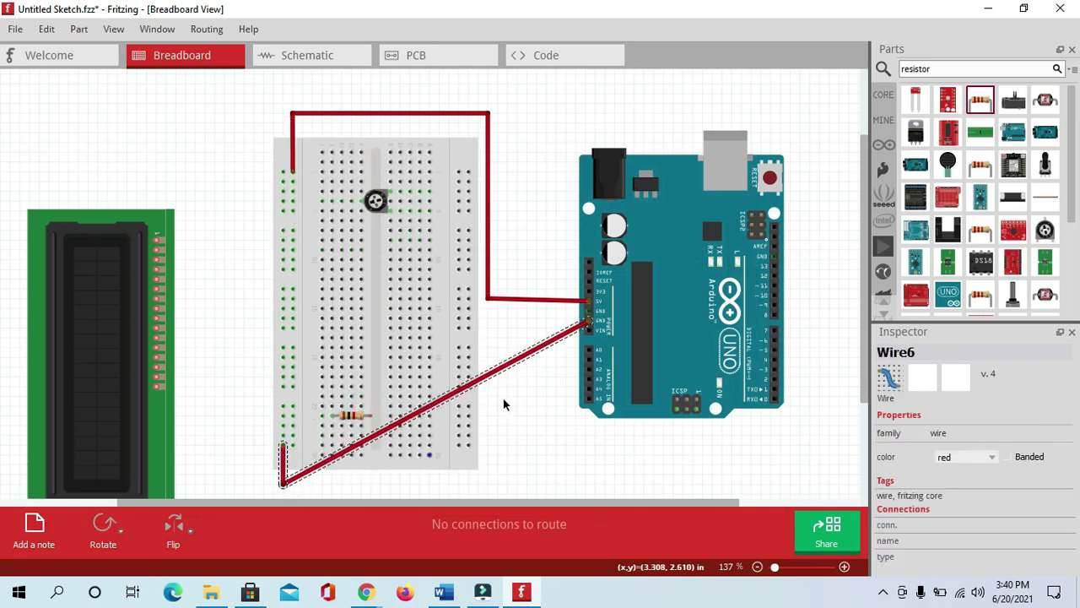
drag(425, 411, 499, 482)
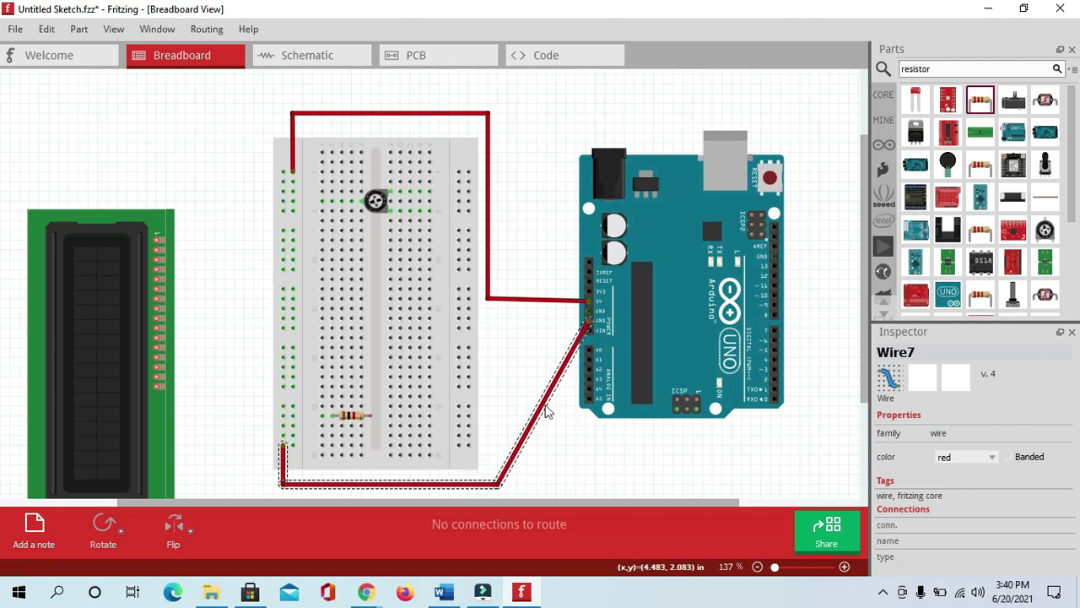
drag(550, 411, 496, 319)
- Change the colour of the GND wire to black
click(497, 323)
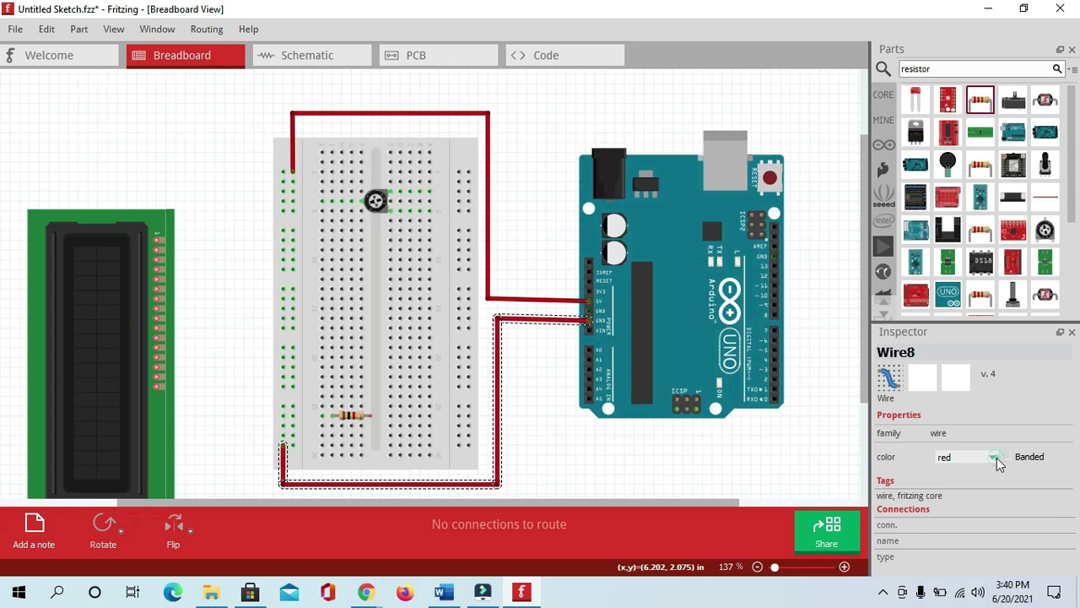
click(993, 458)
click(948, 490)
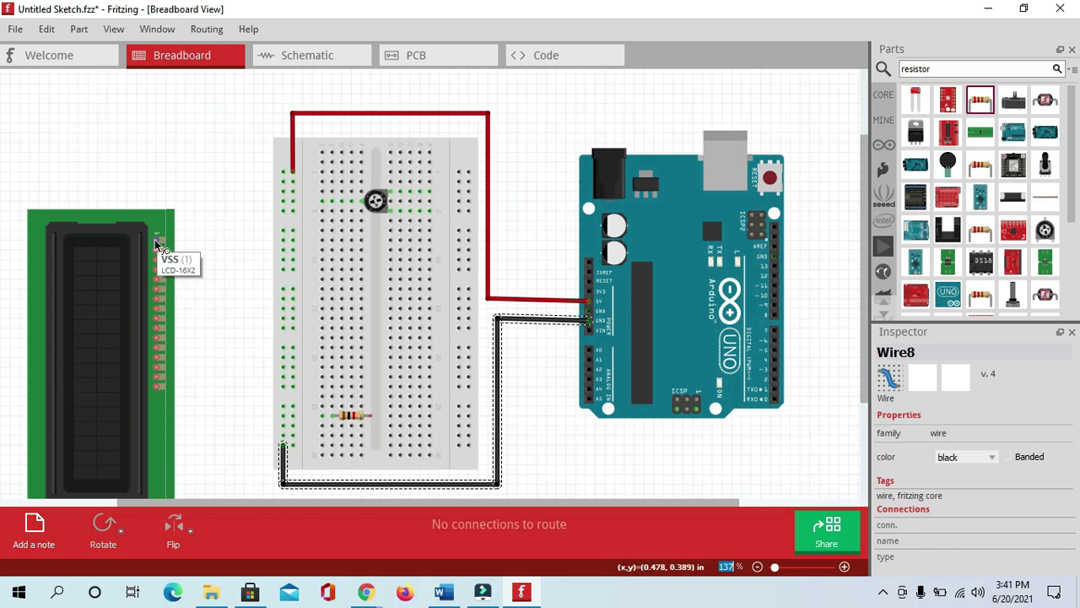
- Connect the LCD's VSS pin to the outer ground column of the left power rail with a black wire
drag(155, 241, 281, 244)
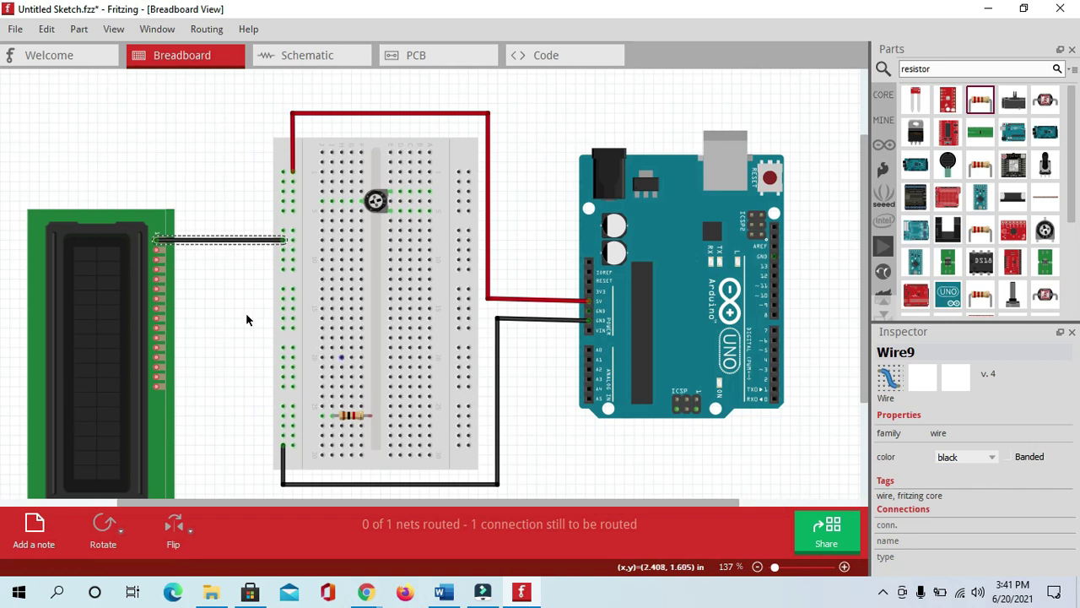
- Connect the LCD's pin 2 (VDD) to the inner 5V column of the left power rail with a red wire
drag(157, 249, 292, 258)
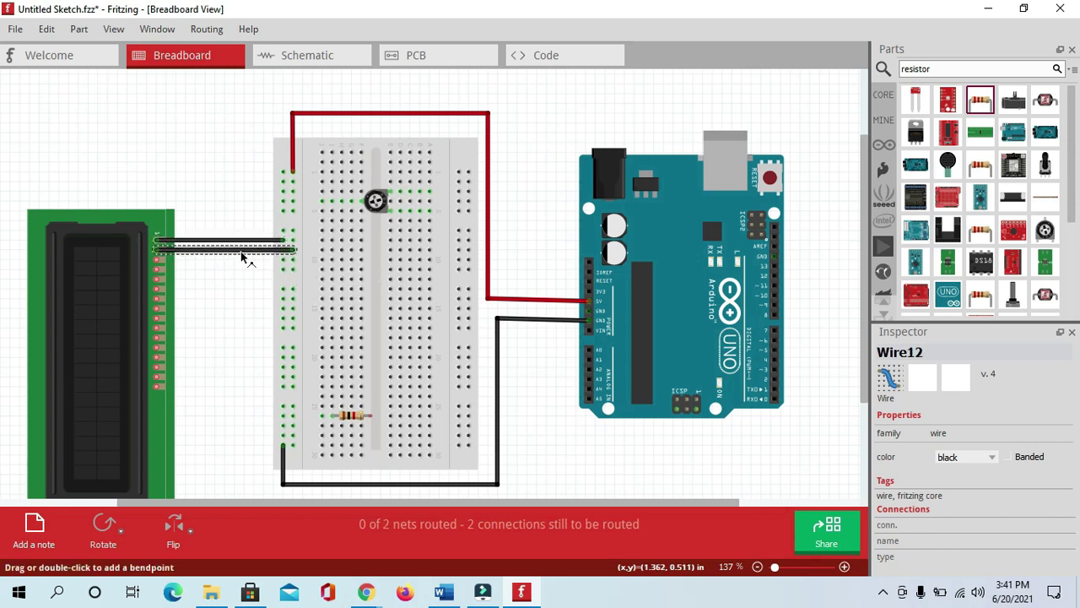
click(975, 465)
click(955, 482)
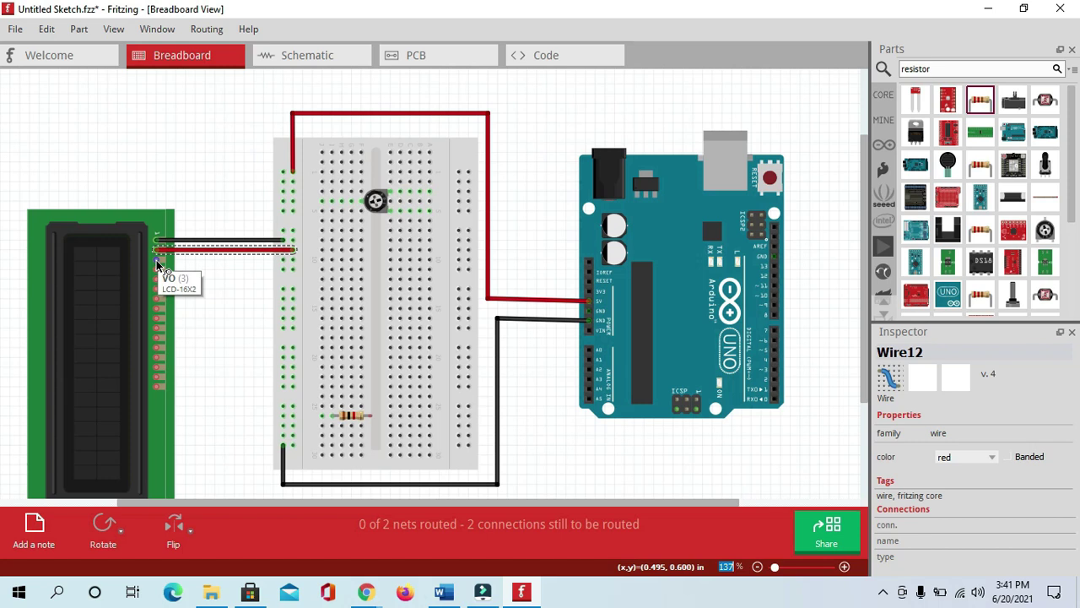
- Connect the LCD's VO pin to the potentiometer's middle pin row with a yellow wire bent at a right angle
drag(157, 260, 342, 207)
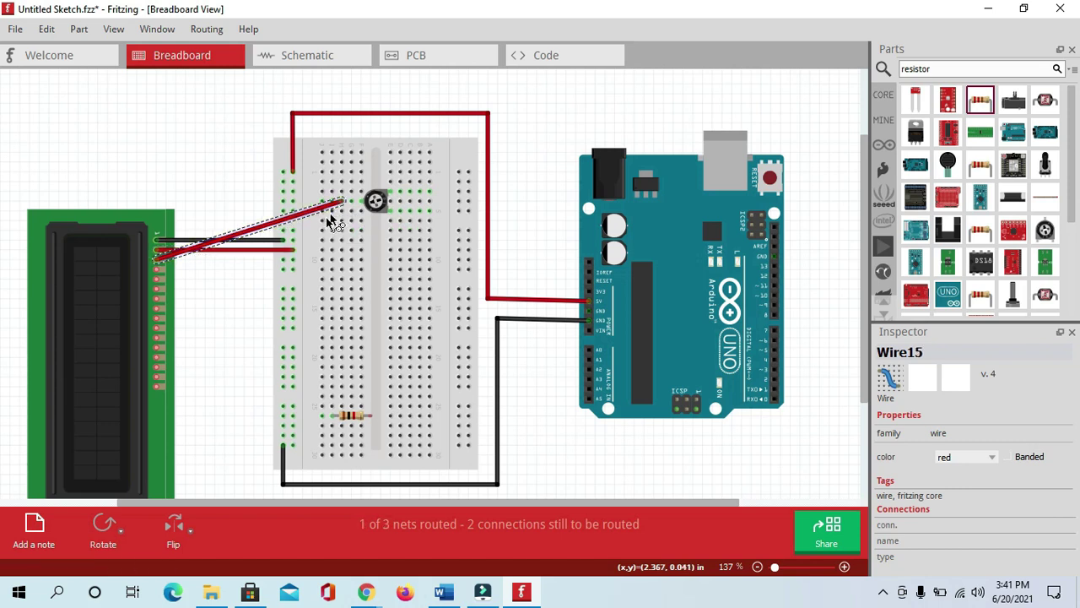
drag(254, 223, 283, 277)
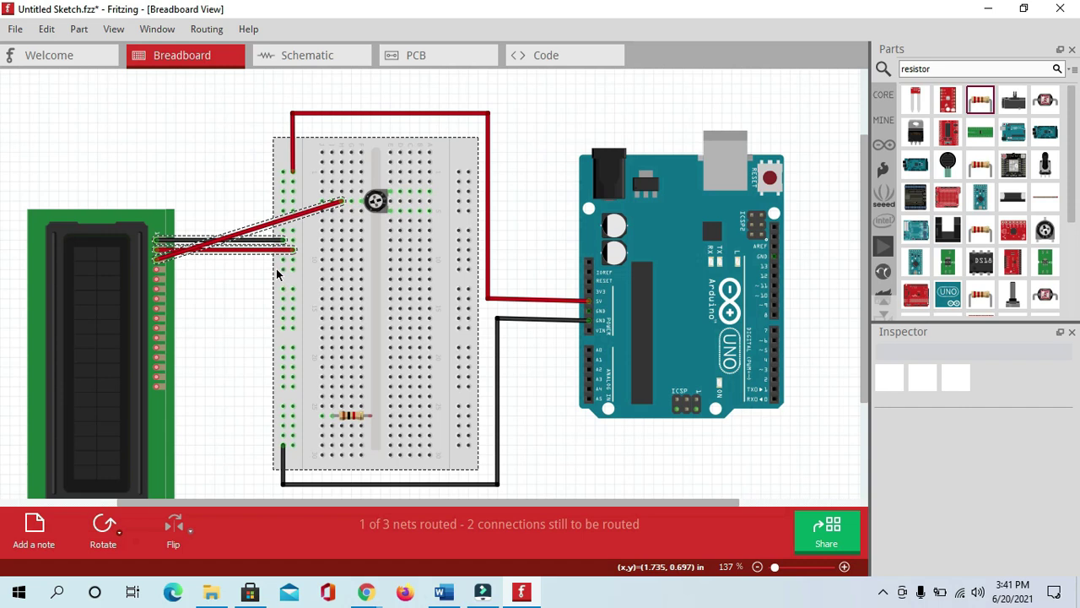
click(251, 227)
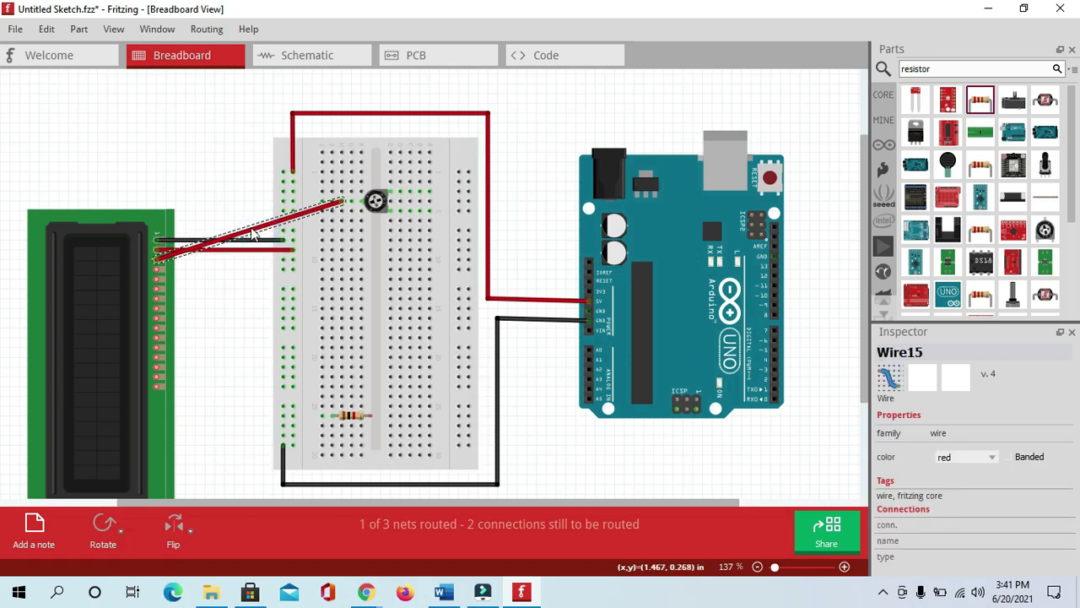
key(ctrl+z)
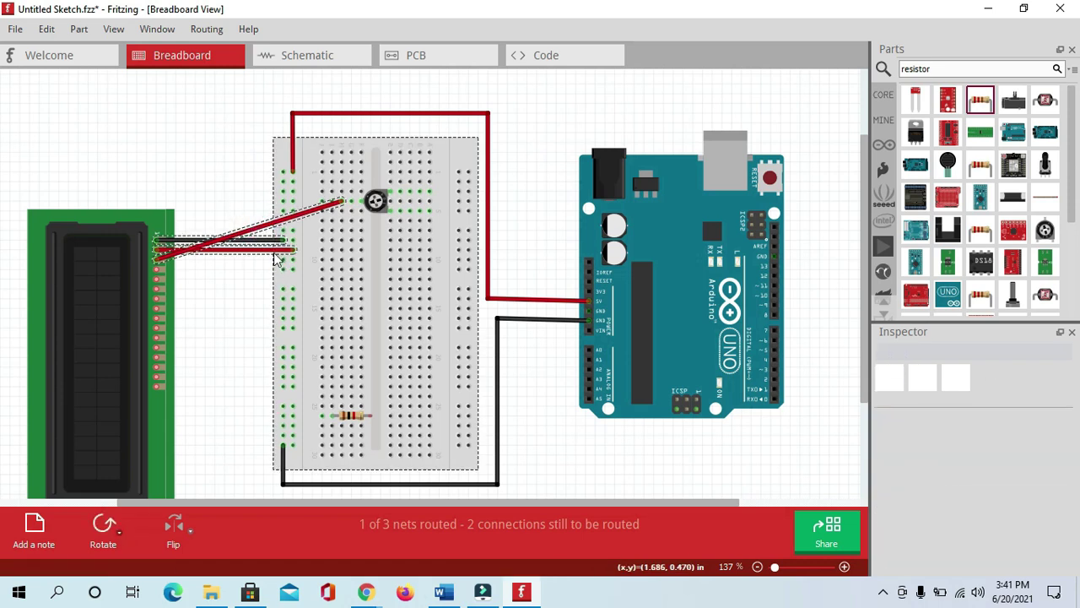
click(257, 232)
drag(256, 232, 341, 268)
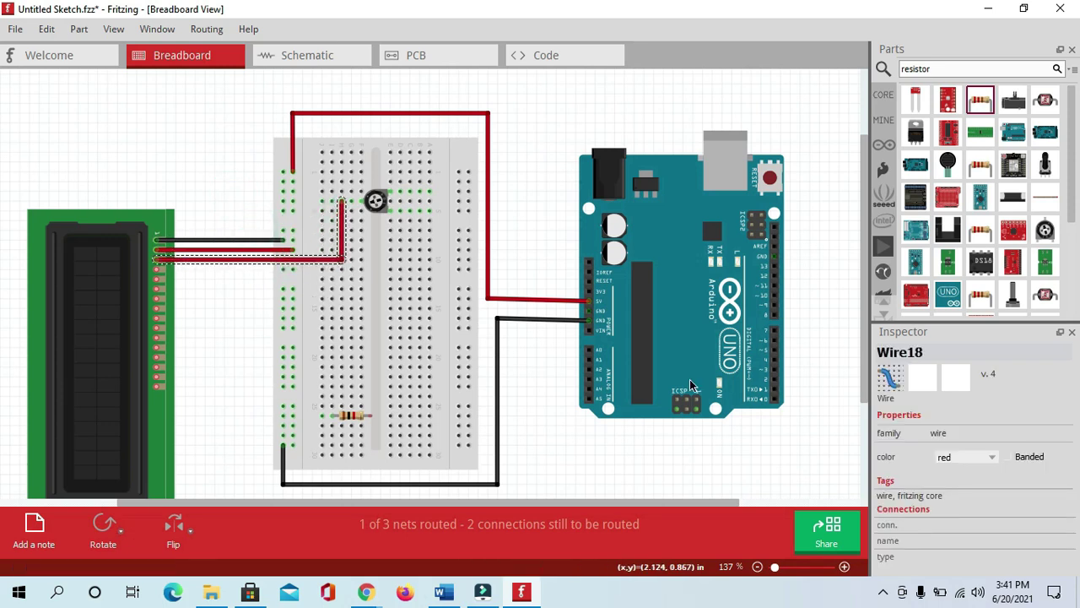
click(951, 456)
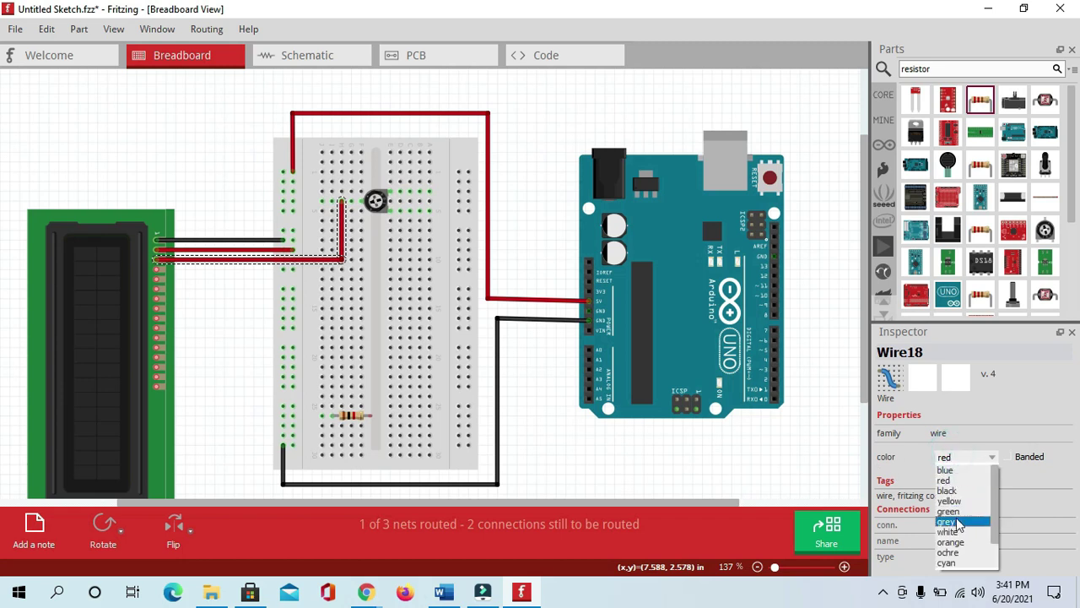
click(957, 504)
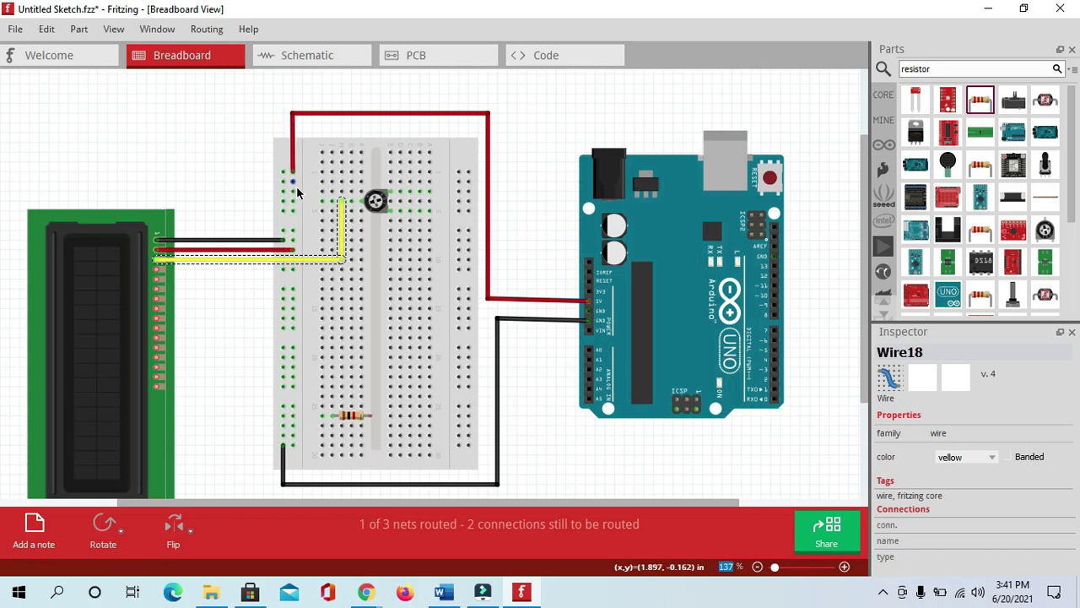
- Connect the inner 5V column of the left power rail to the potentiometer's upper right pin row with a bent red wire
drag(294, 187, 423, 188)
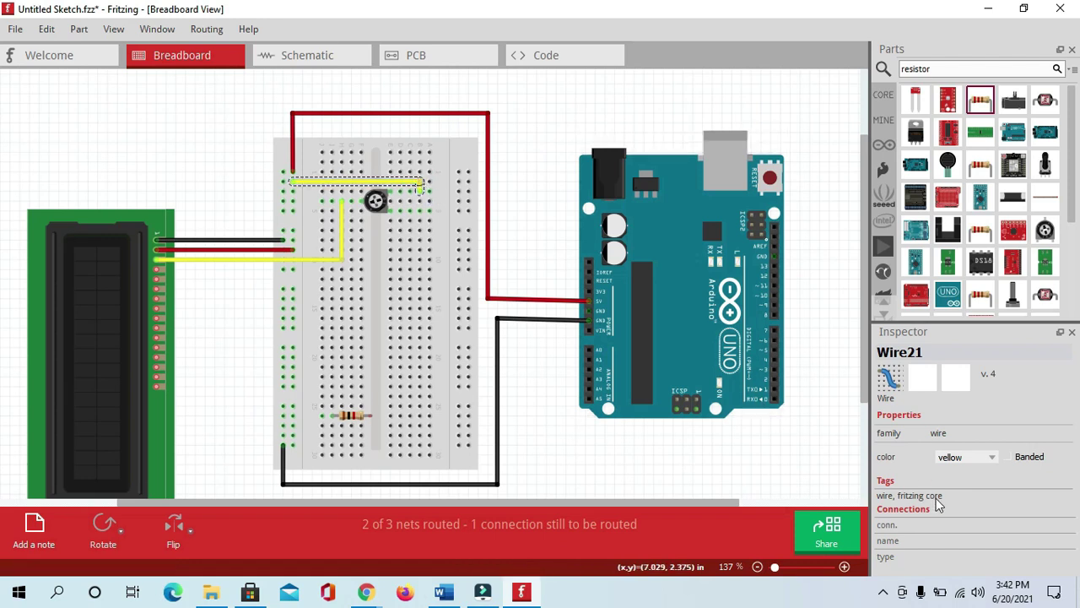
click(953, 458)
click(952, 543)
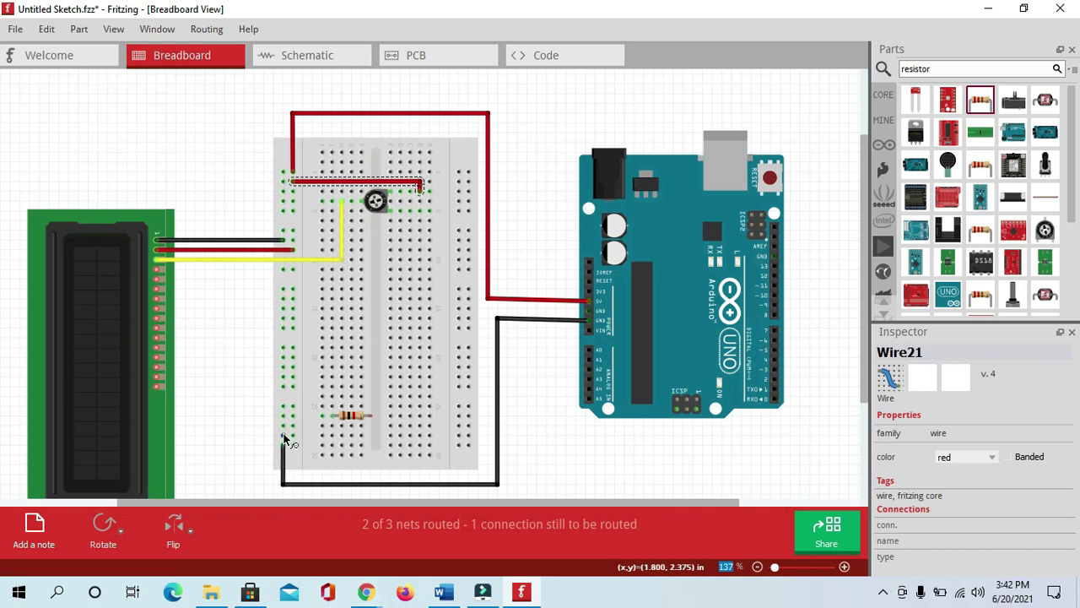
- Connect the outer ground column of the left power rail to the potentiometer's lower right pin row with a right-angled black wire
drag(284, 433, 424, 220)
drag(358, 324, 421, 441)
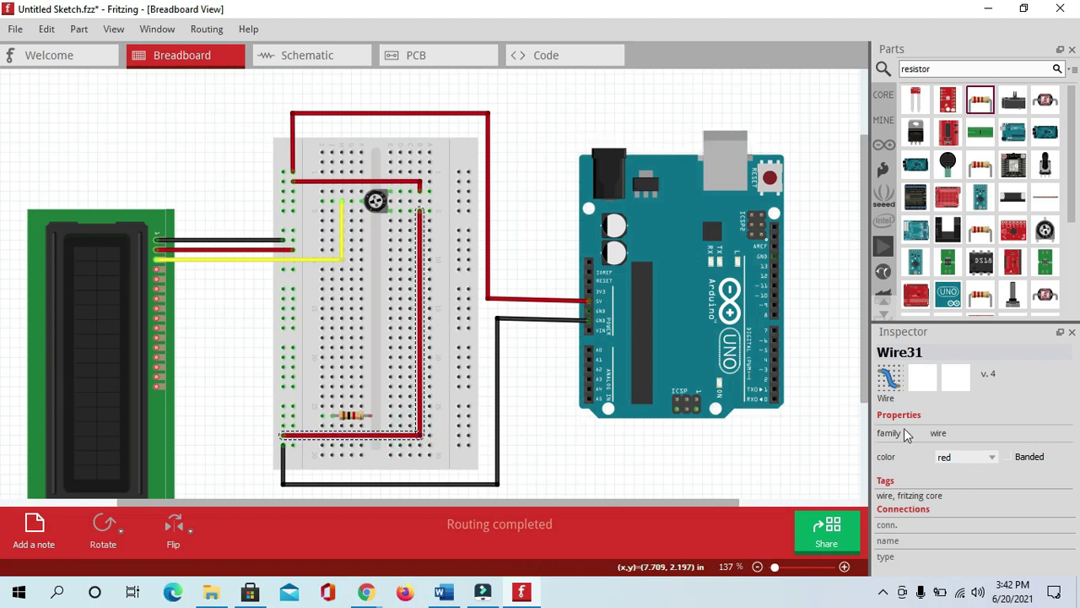
click(980, 457)
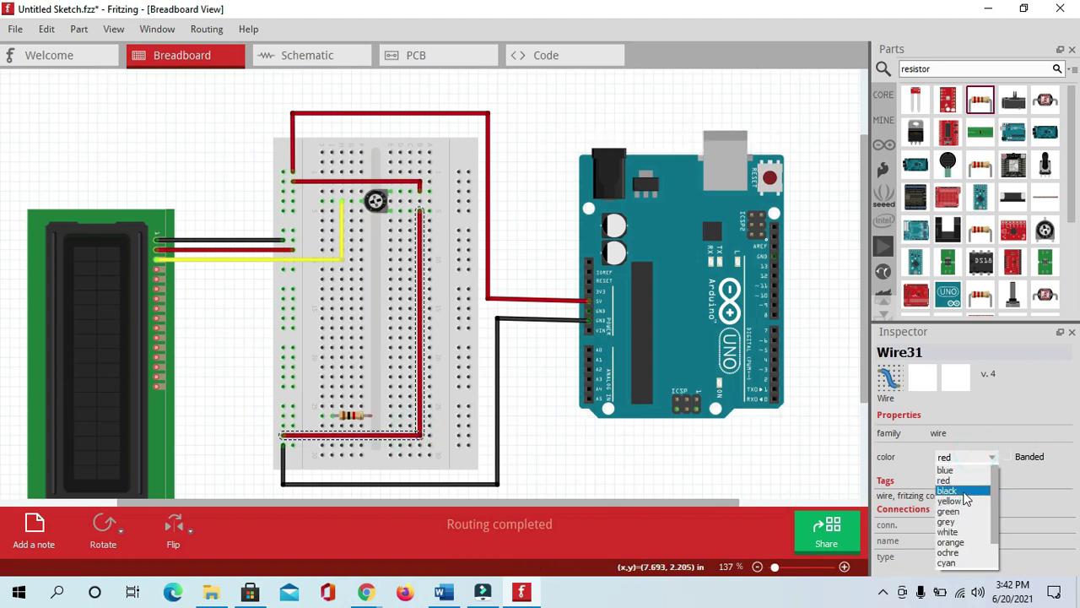
click(947, 490)
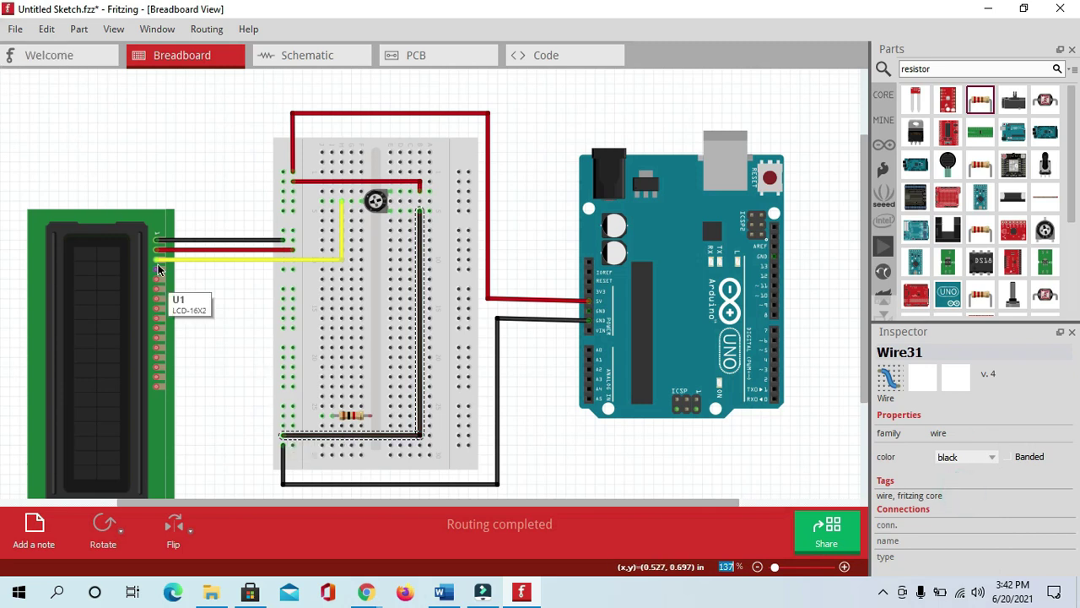
- Connect the LCD's pin 4 (RS) to the Arduino's digital pin 12 with a blue wire
drag(155, 270, 774, 284)
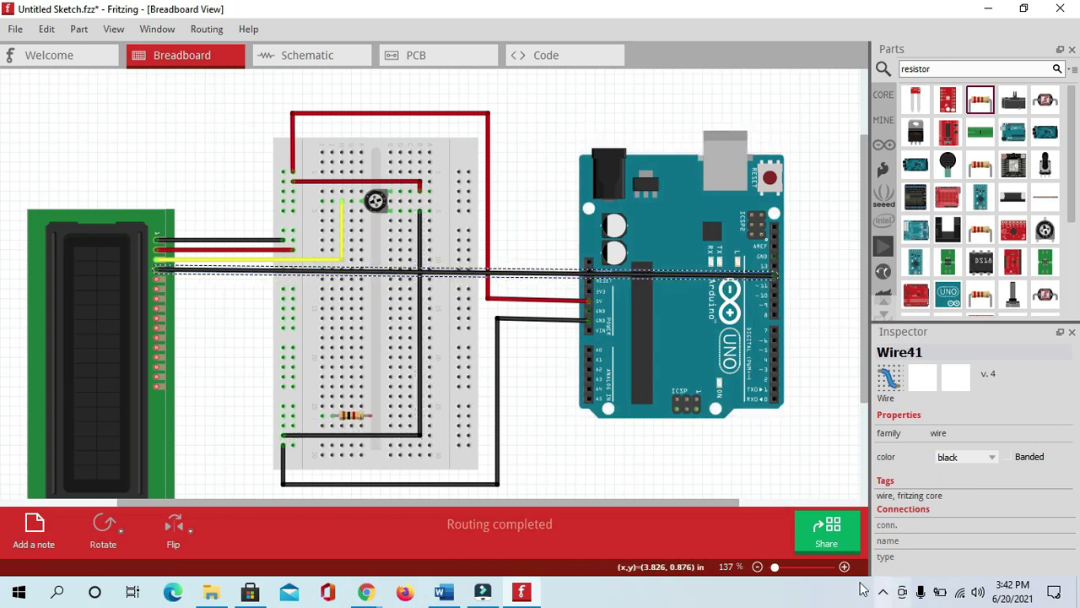
click(968, 455)
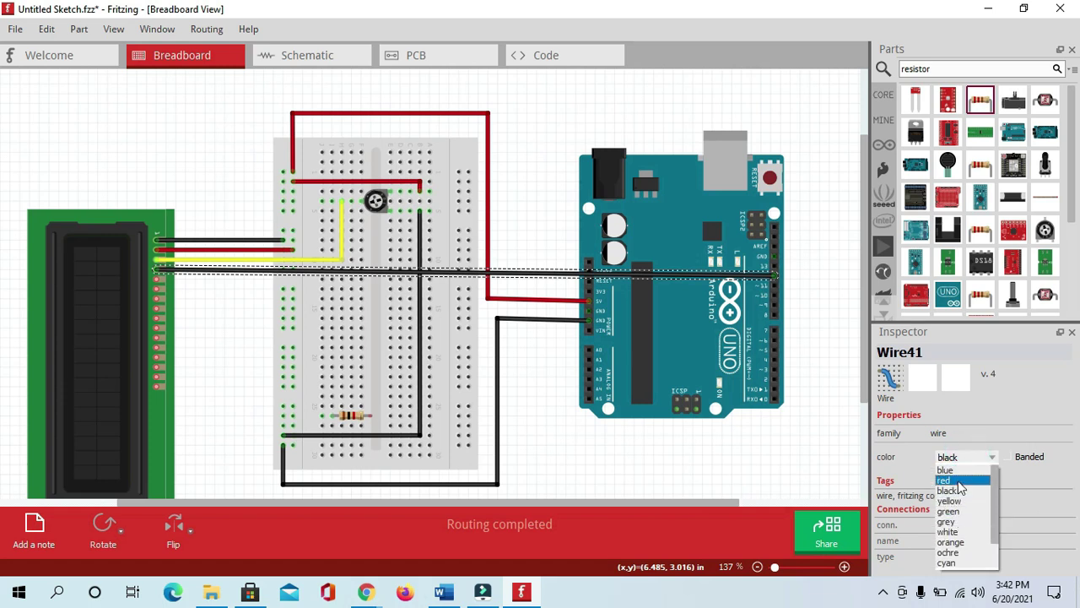
click(950, 471)
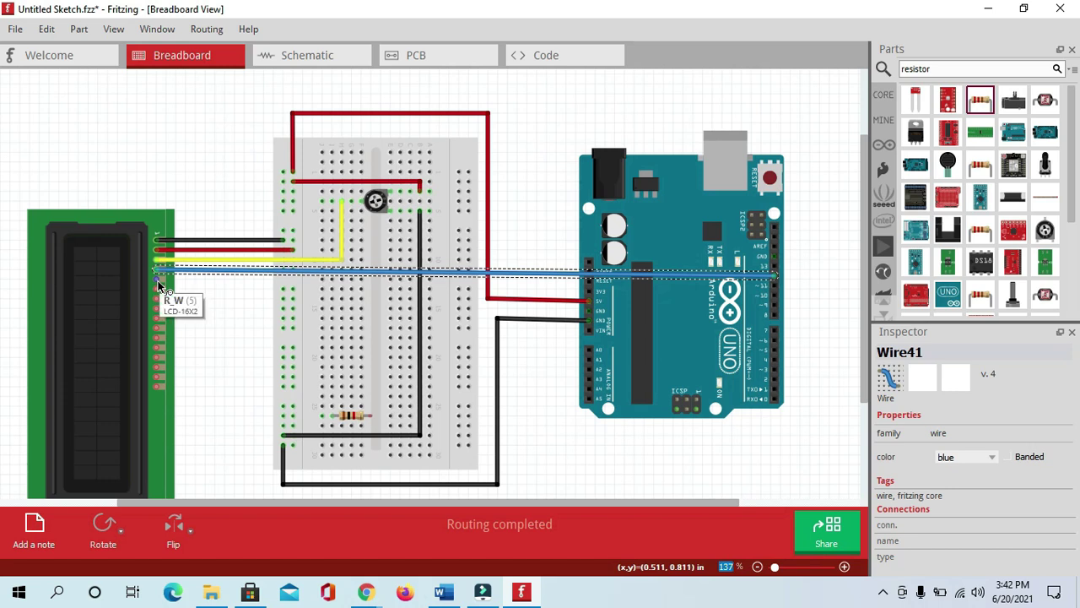
- Connect the LCD's R_W pin to the outer ground column of the left power rail with a black wire
drag(158, 282, 279, 293)
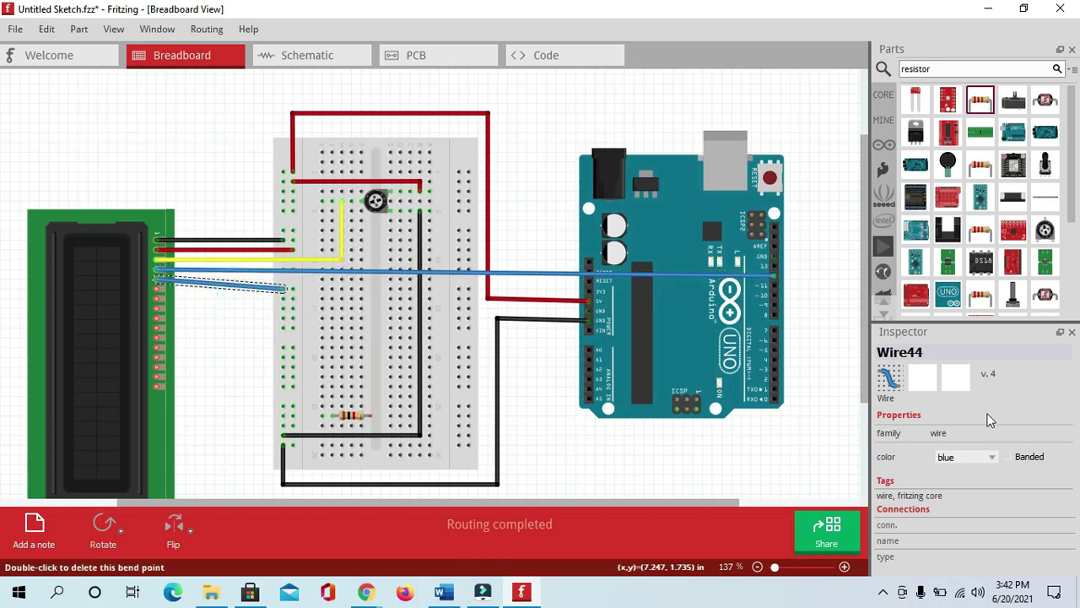
click(955, 461)
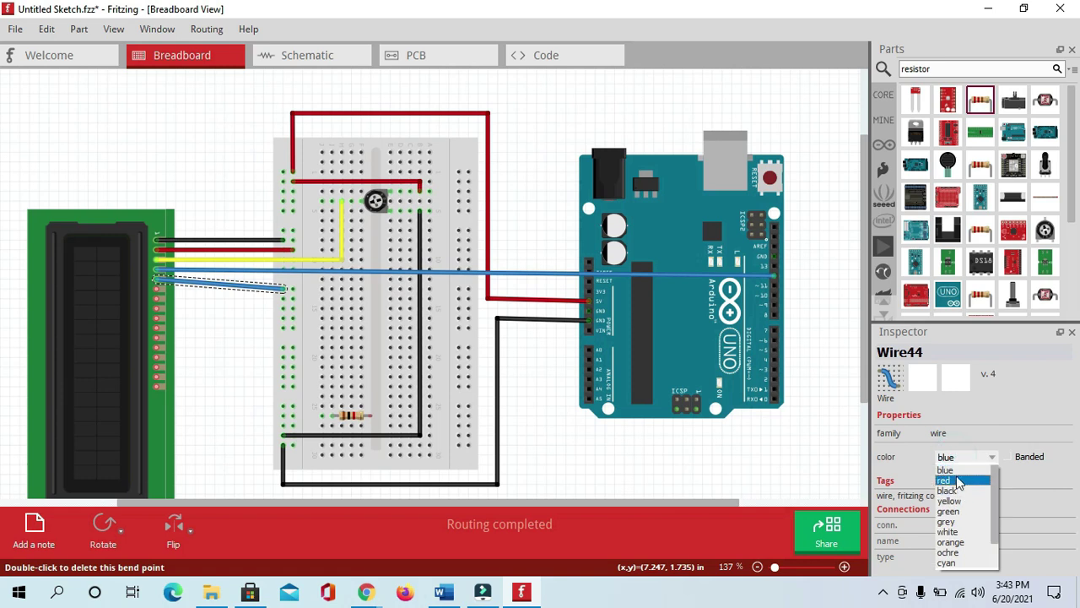
click(958, 494)
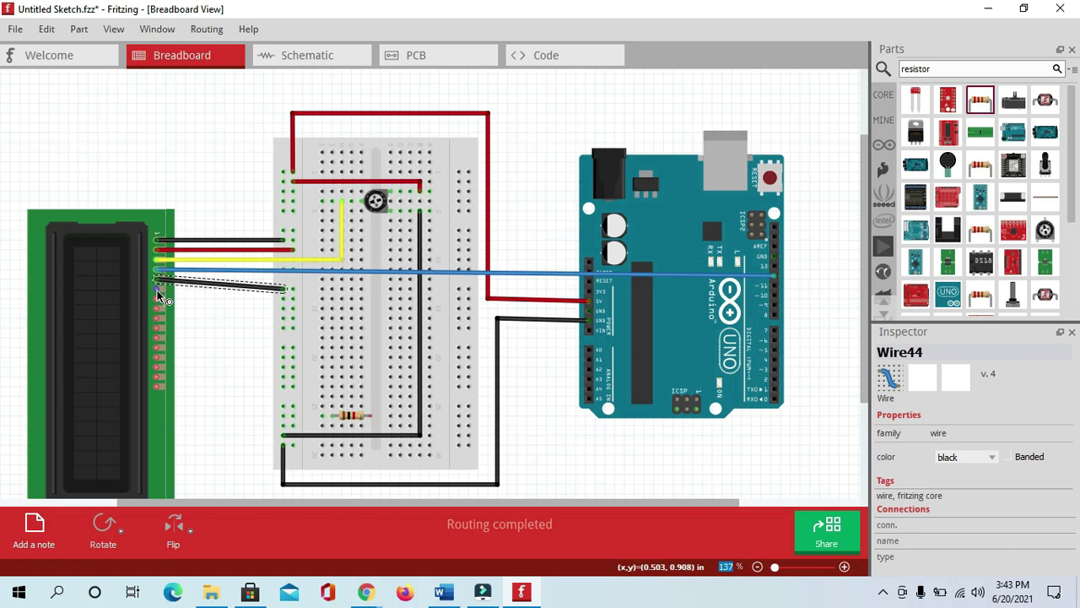
- Connect the LCD's pin 6 (E) to the Arduino's digital pin 11 with a blue wire
drag(159, 294, 771, 293)
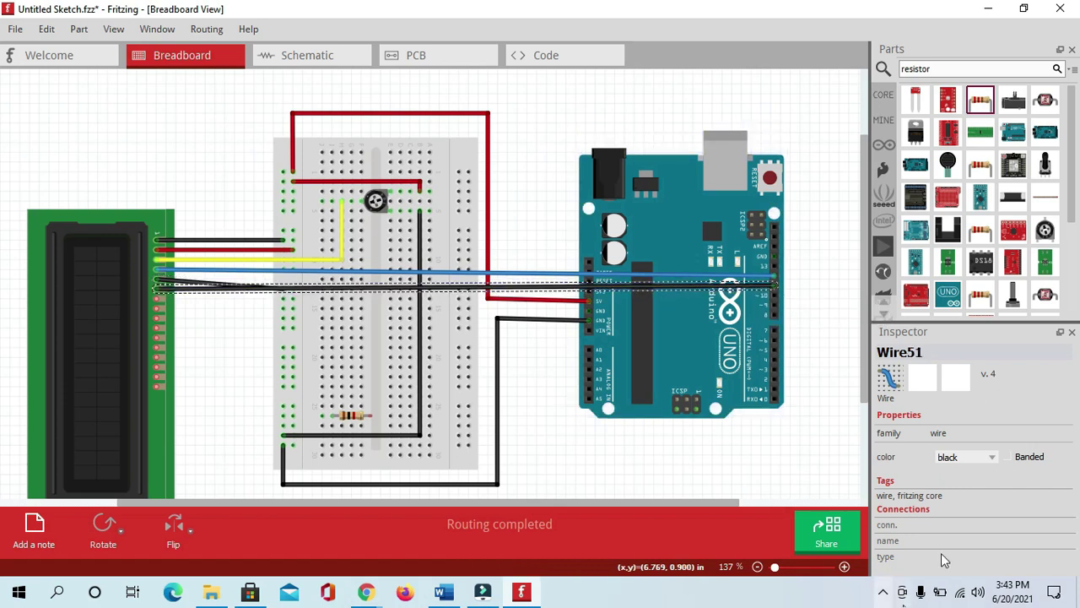
click(976, 464)
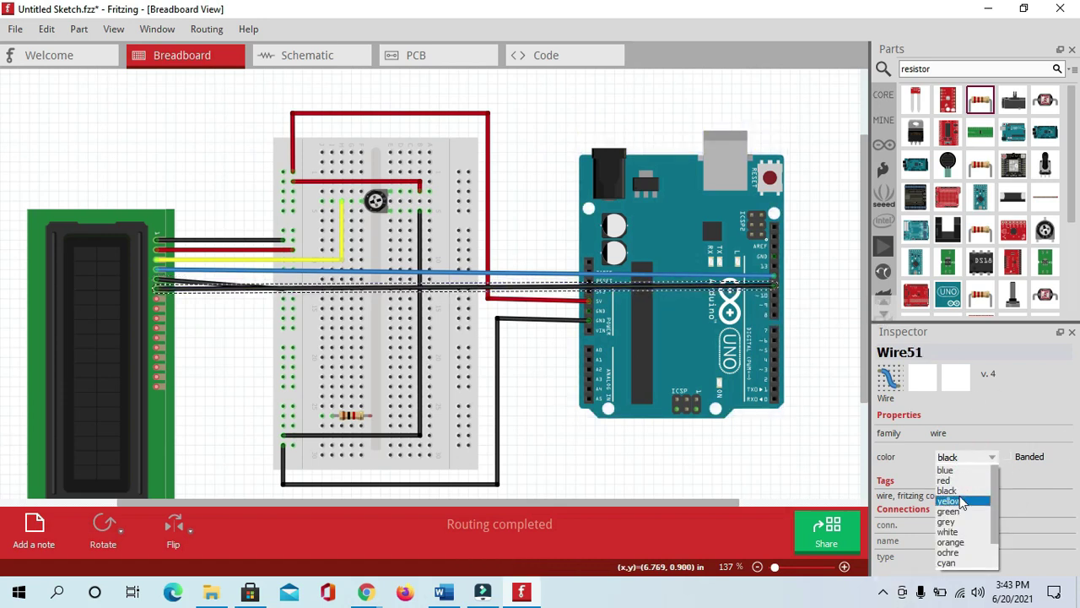
click(946, 470)
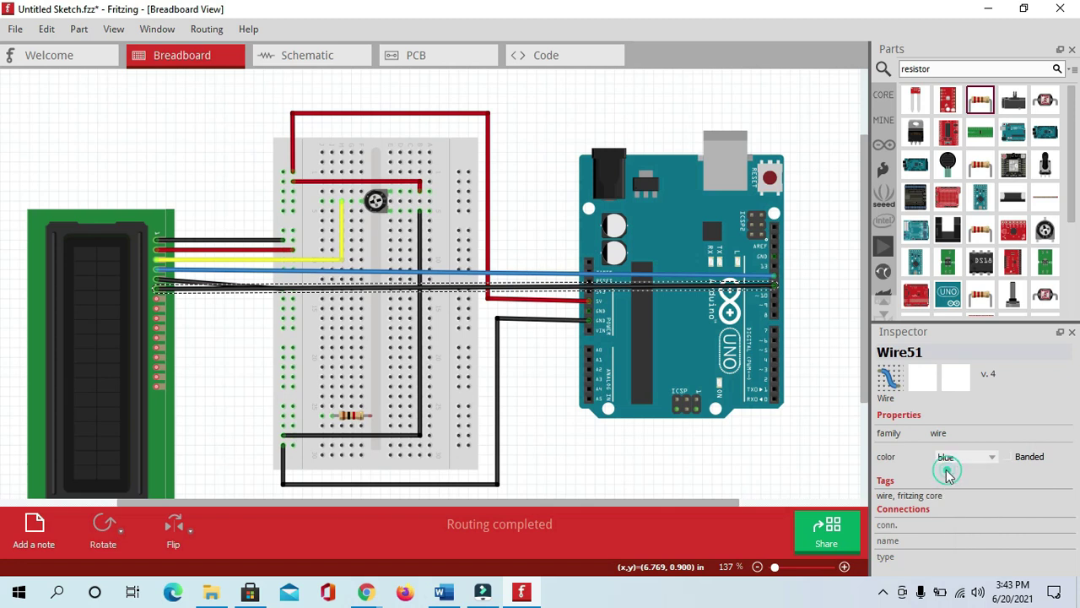
click(294, 307)
key(Down)
key(Down)
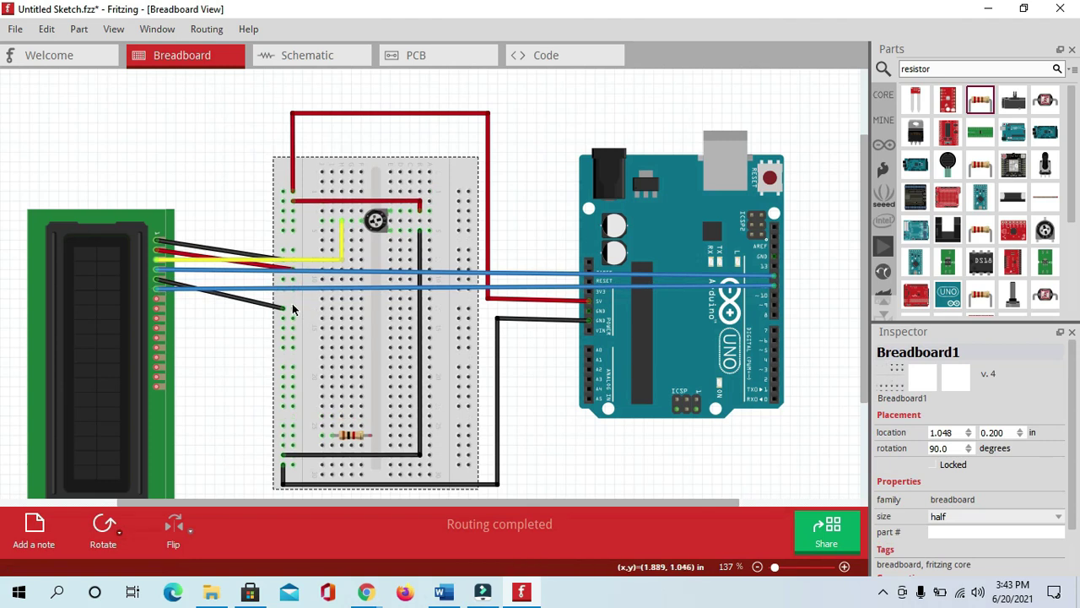
key(Up)
key(Up)
- Add two bends to the blue pin 11 wire so it passes below the black R_W wire and runs beside the pin 12 wire
drag(288, 289, 300, 309)
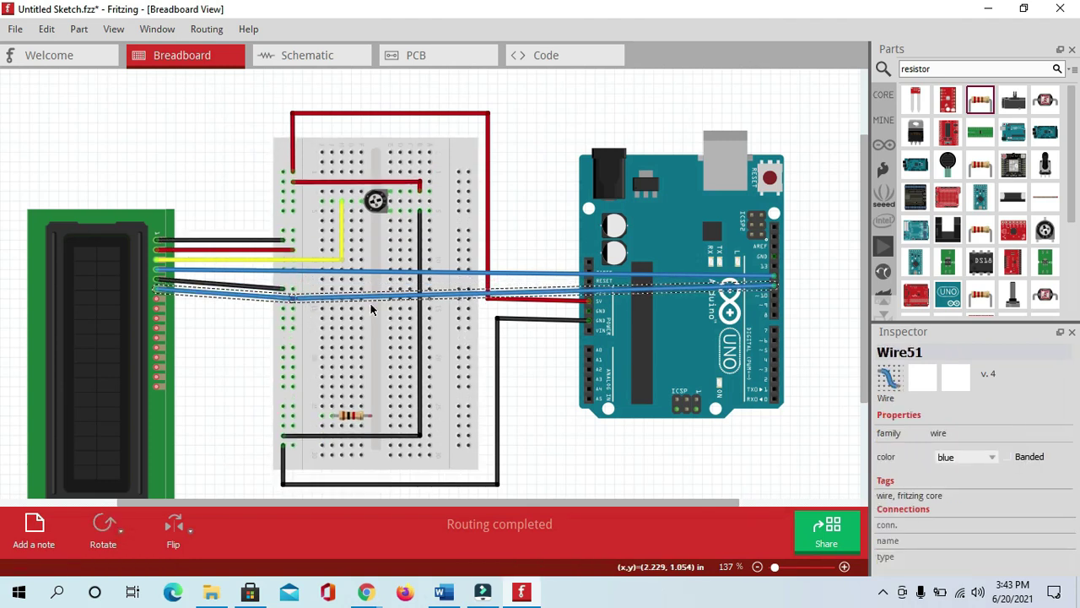
drag(384, 295, 317, 291)
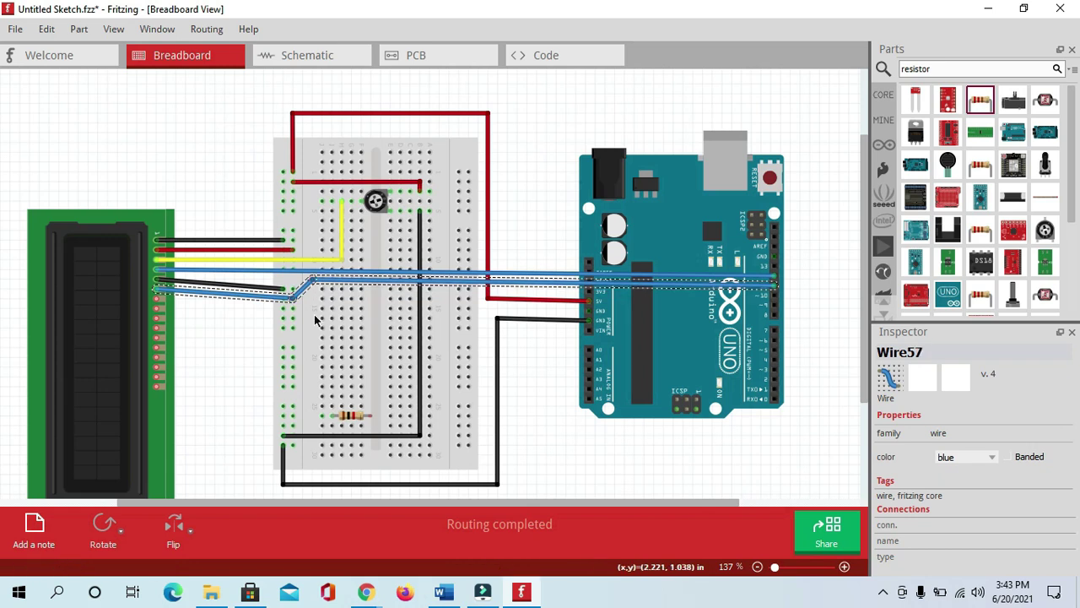
click(218, 329)
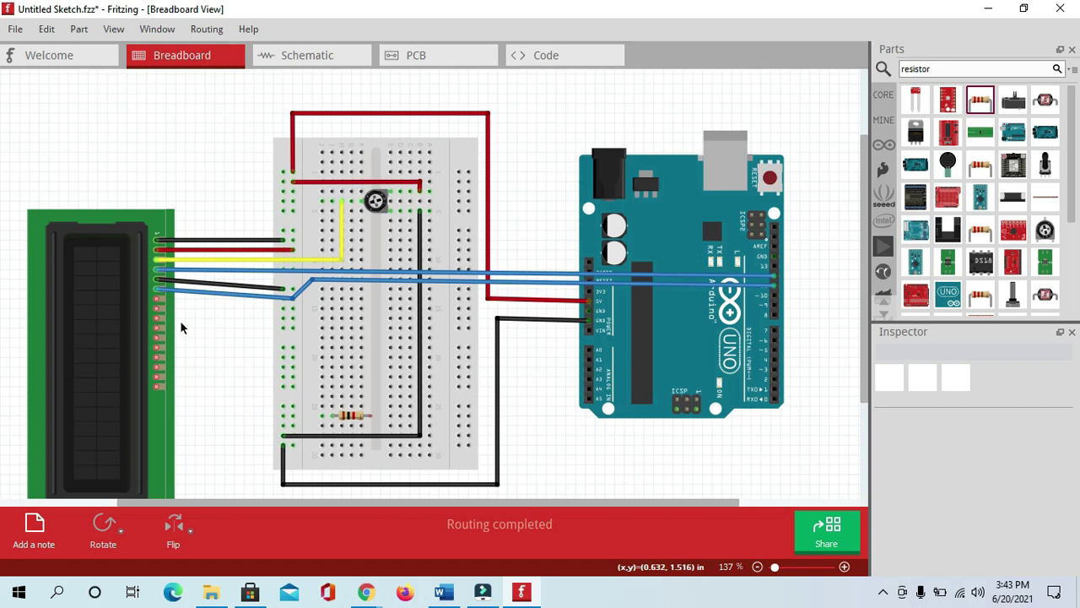
- Wire LCD pins DB7, DB6, DB5 and DB4 to Arduino pins 2, 3, 4 and 5, and A to the inner 5V column, in blue
click(157, 387)
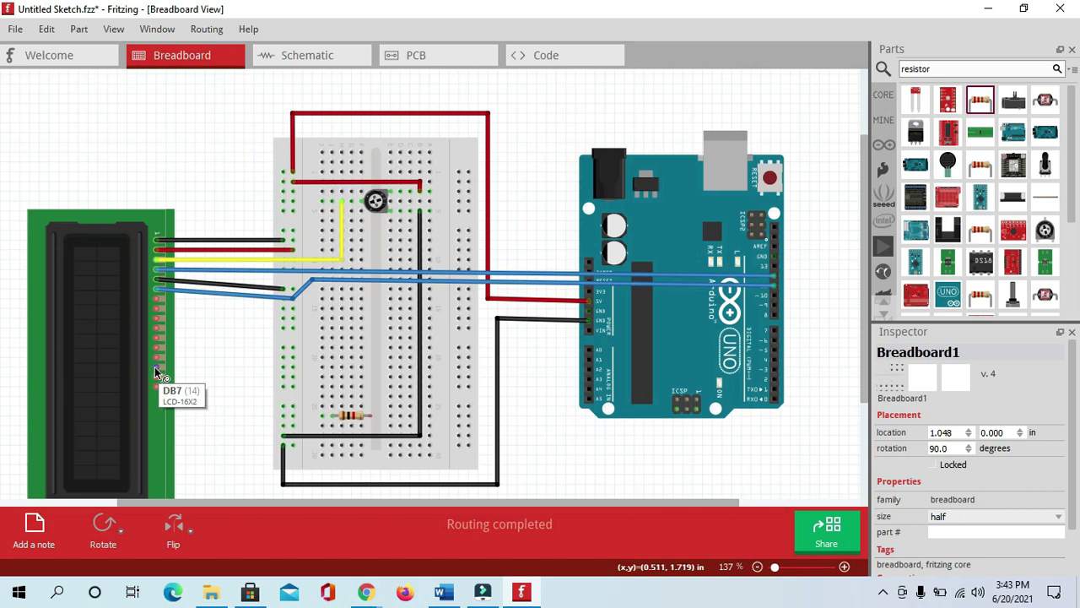
drag(155, 369, 774, 384)
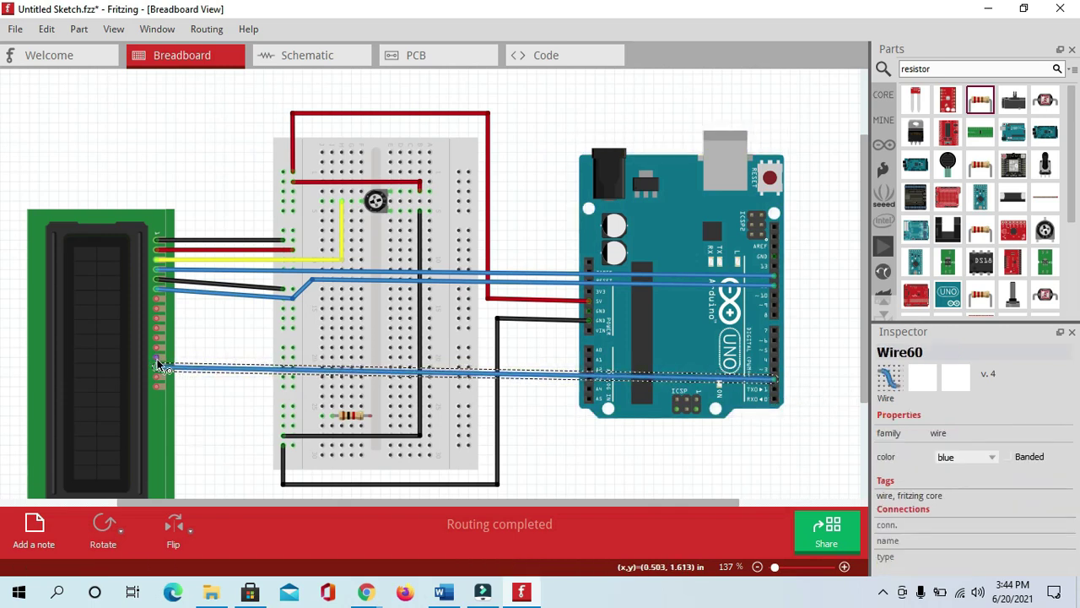
drag(157, 360, 774, 377)
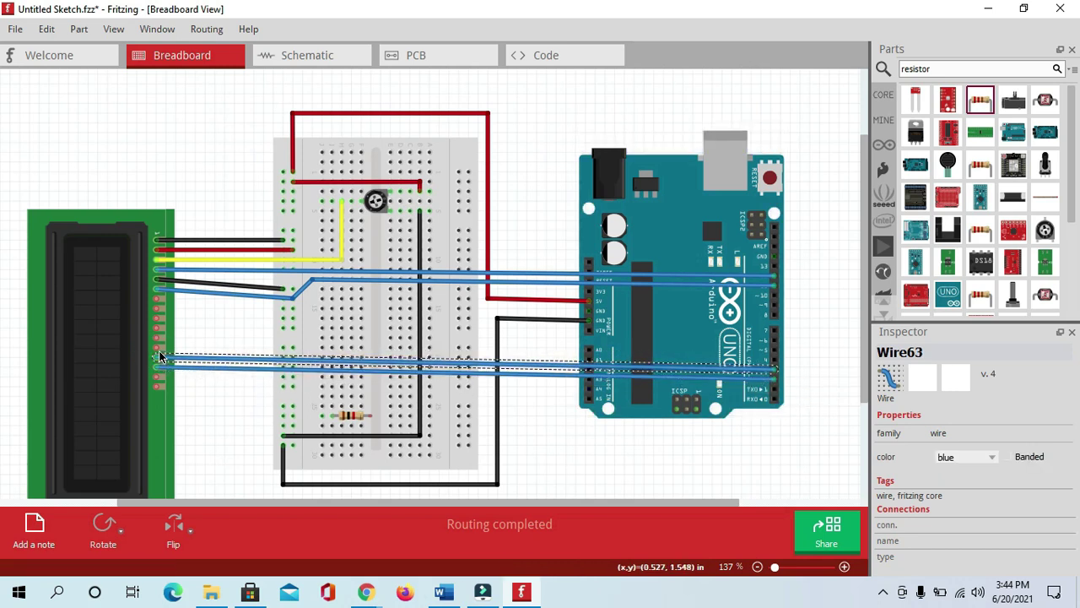
drag(157, 346, 775, 369)
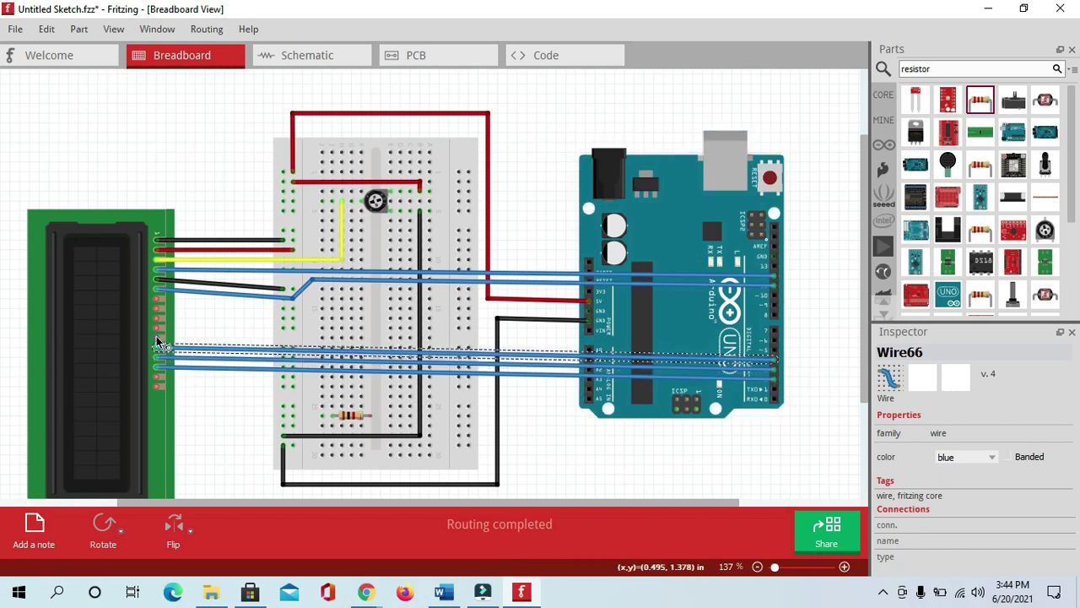
drag(157, 338, 773, 355)
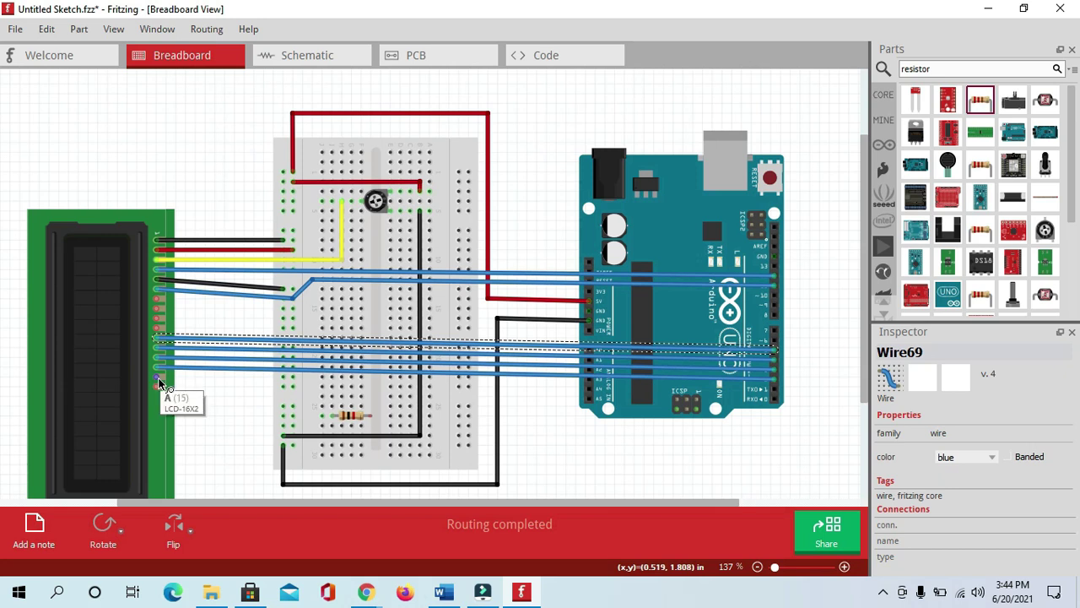
drag(158, 381, 292, 386)
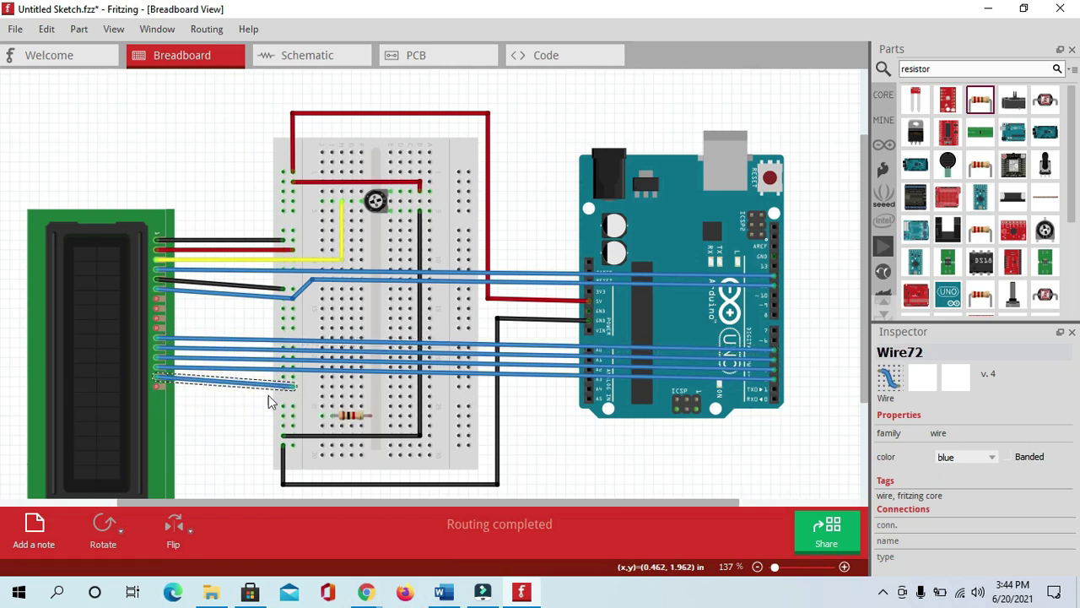
- Move the resistor off the breadboard, rotate it 90° clockwise, and place it between the LCD's lowest pins and the breadboard
drag(330, 417, 237, 430)
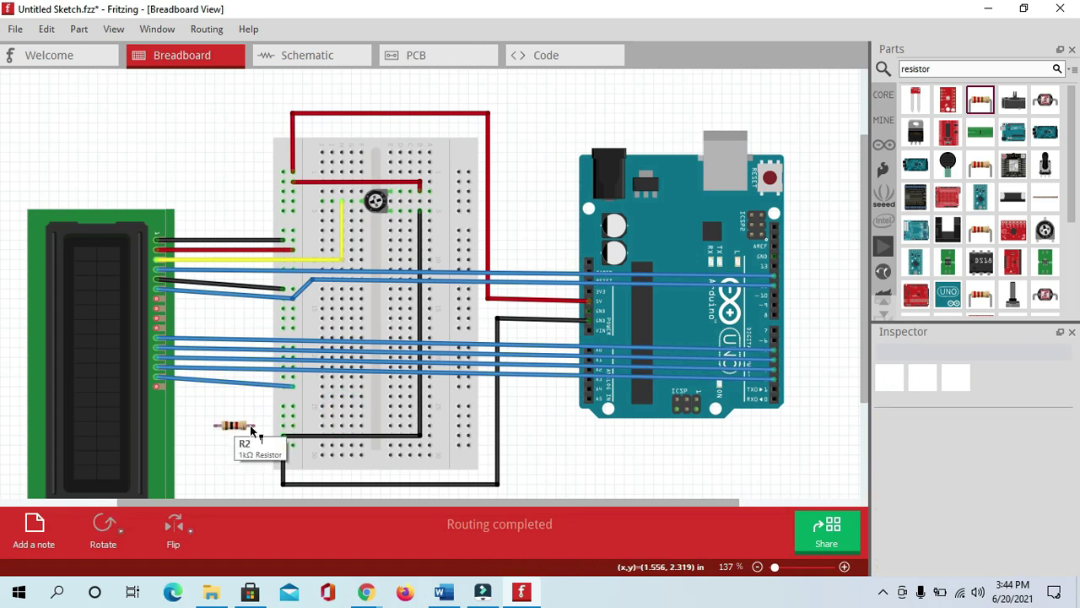
right_click(253, 427)
mouse_move(273, 435)
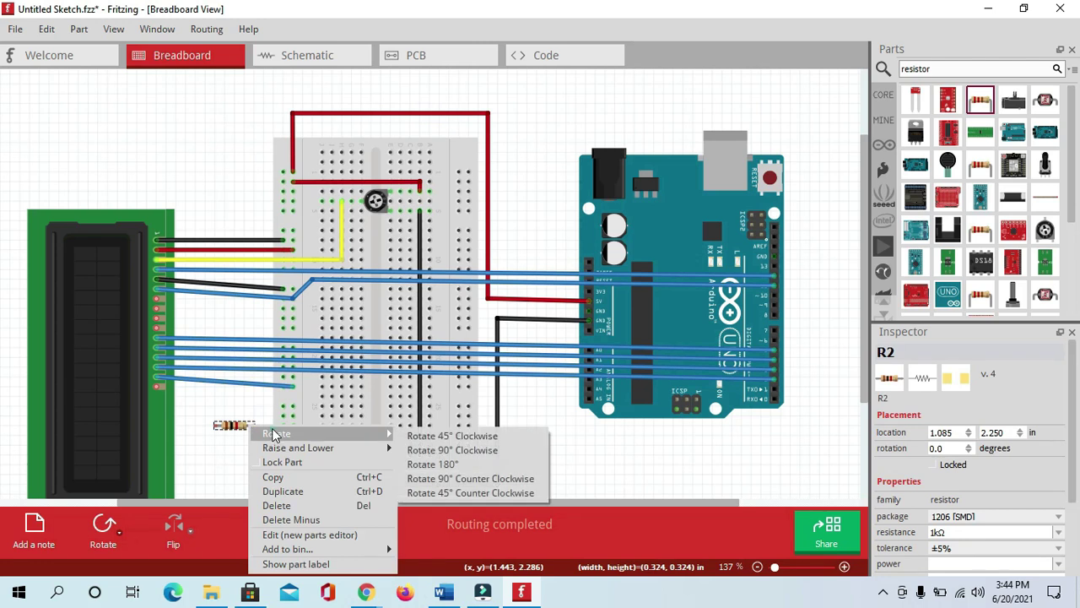
click(443, 449)
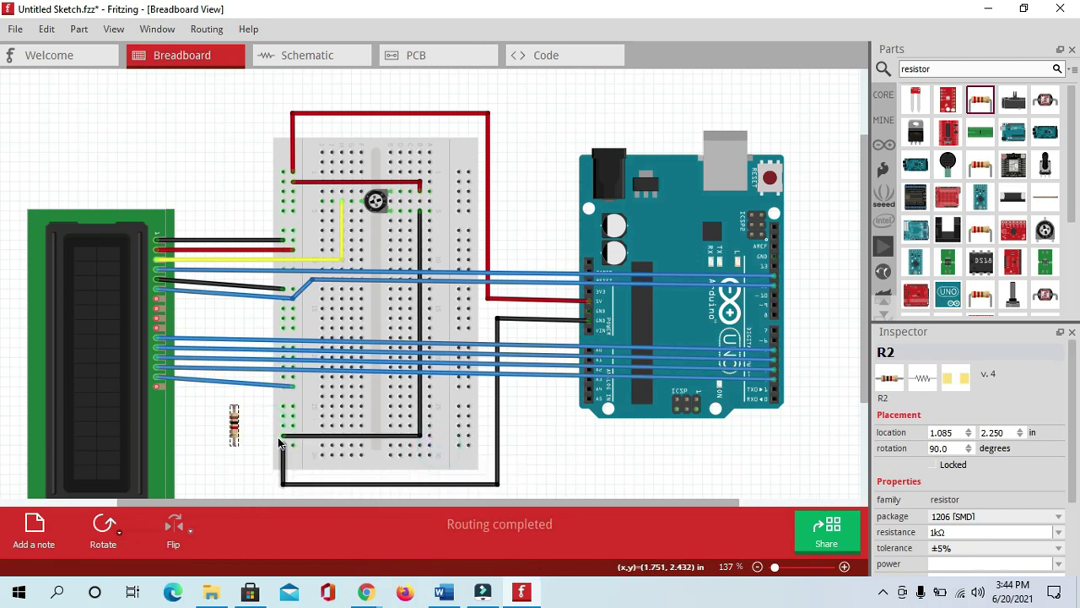
drag(236, 428, 210, 416)
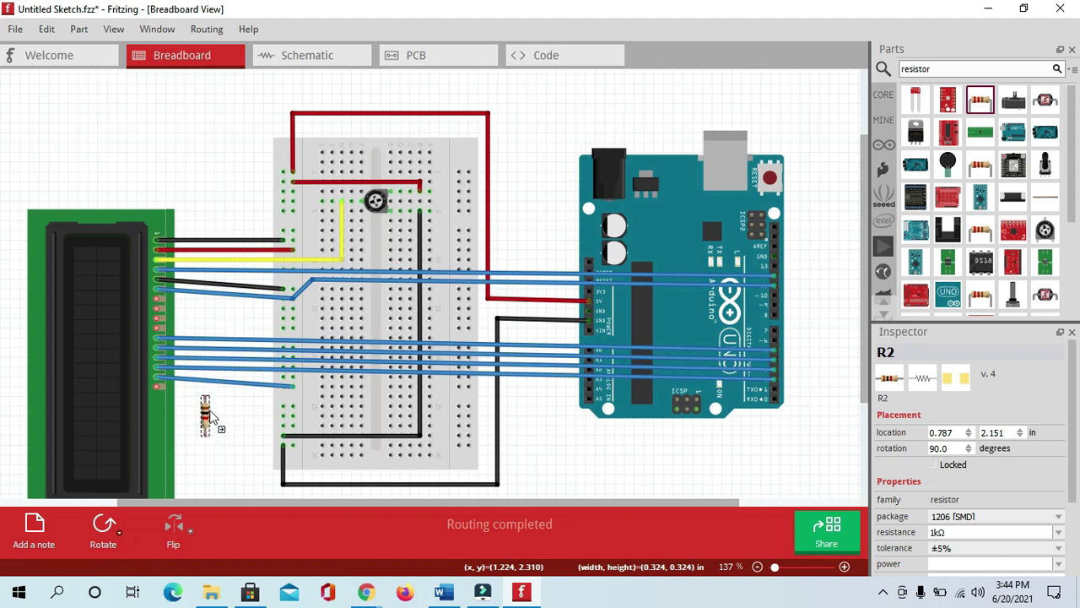
- Wire the LCD's last pin, below A, to the resistor's upper lead and recolour the A pin's wire red
drag(157, 386, 207, 396)
click(239, 384)
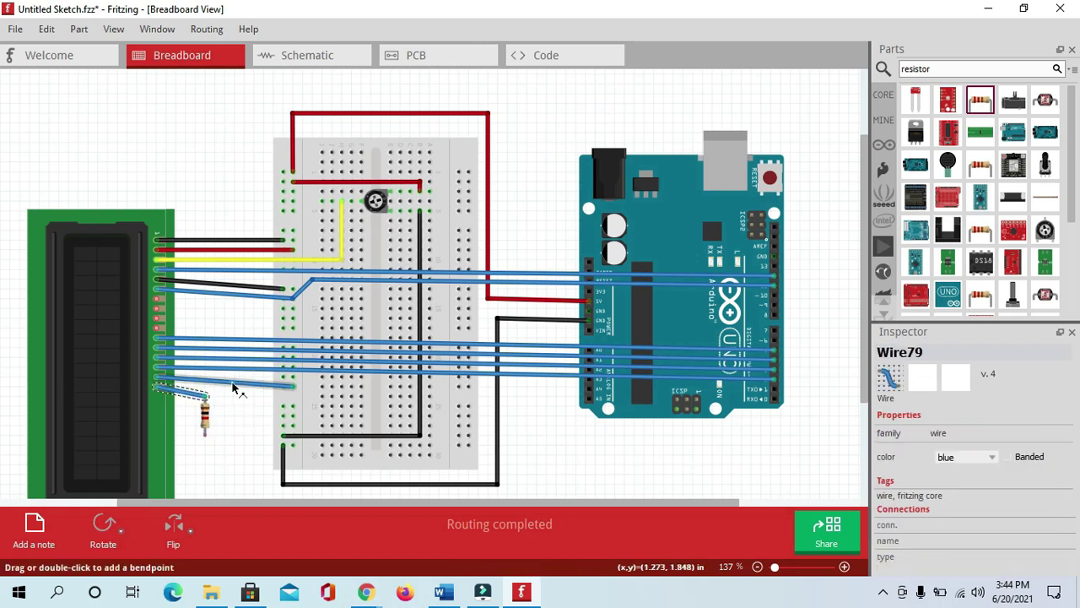
click(971, 456)
click(946, 480)
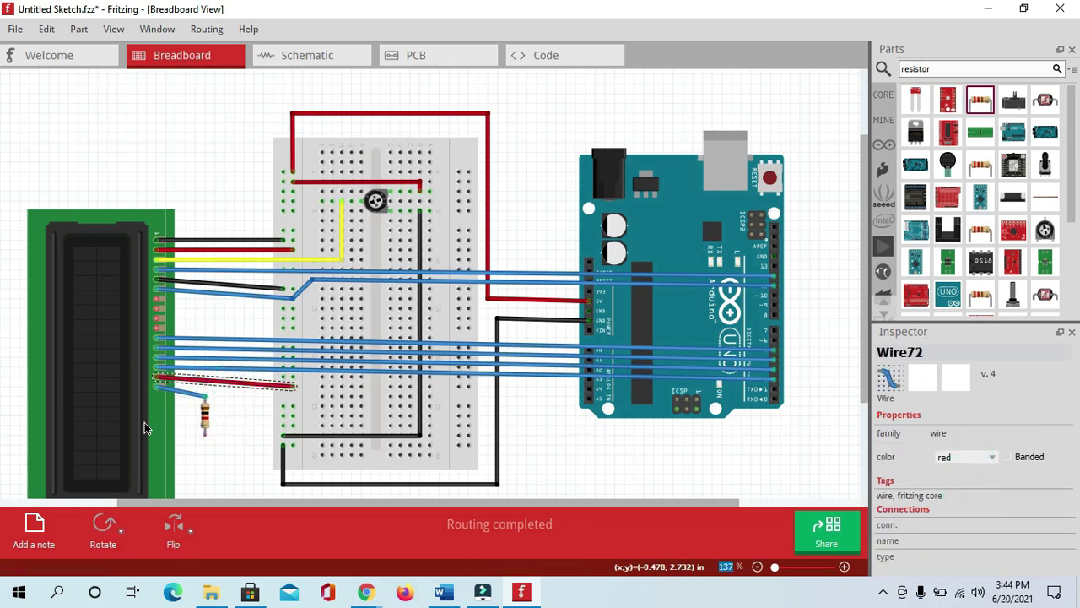
- Connect the resistor's lower lead to the outer ground column of the left power rail with a black wire
mouse_move(206, 433)
mouse_down()
mouse_move(278, 431)
mouse_move(233, 447)
mouse_move(205, 437)
mouse_move(269, 430)
mouse_move(214, 440)
mouse_up()
key(ctrl+z)
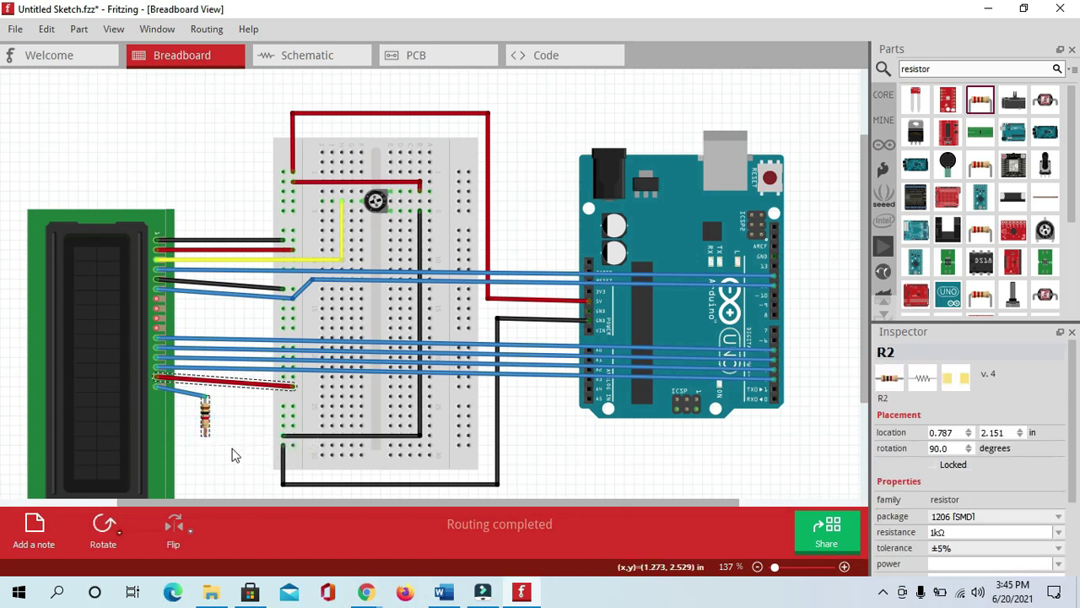
drag(284, 426, 205, 438)
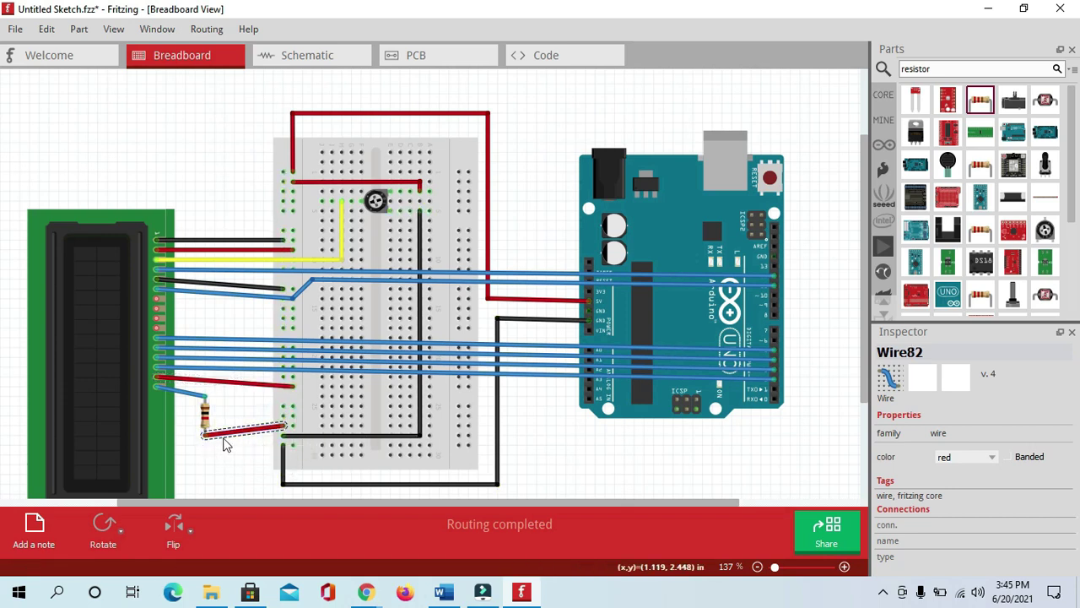
click(977, 459)
click(952, 490)
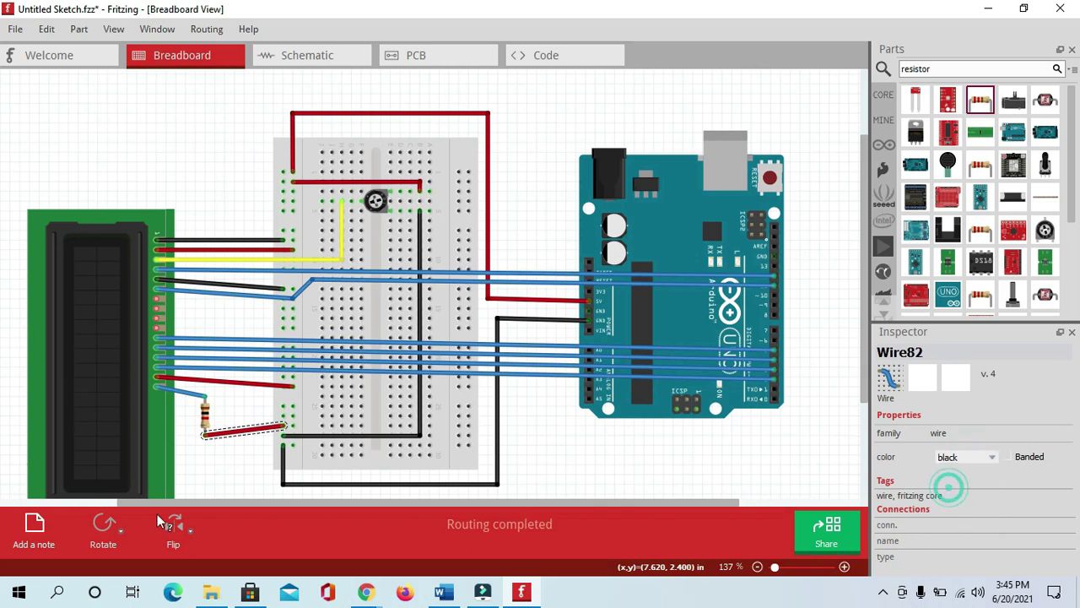
- Recolour the wire between the LCD's last pin and the resistor's upper lead black
click(181, 394)
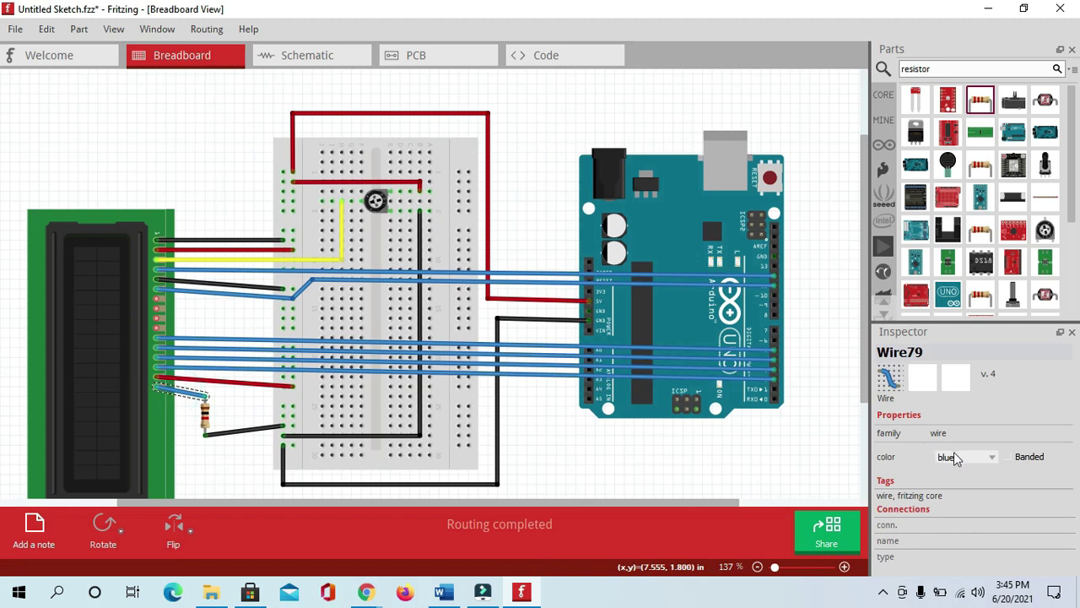
click(954, 457)
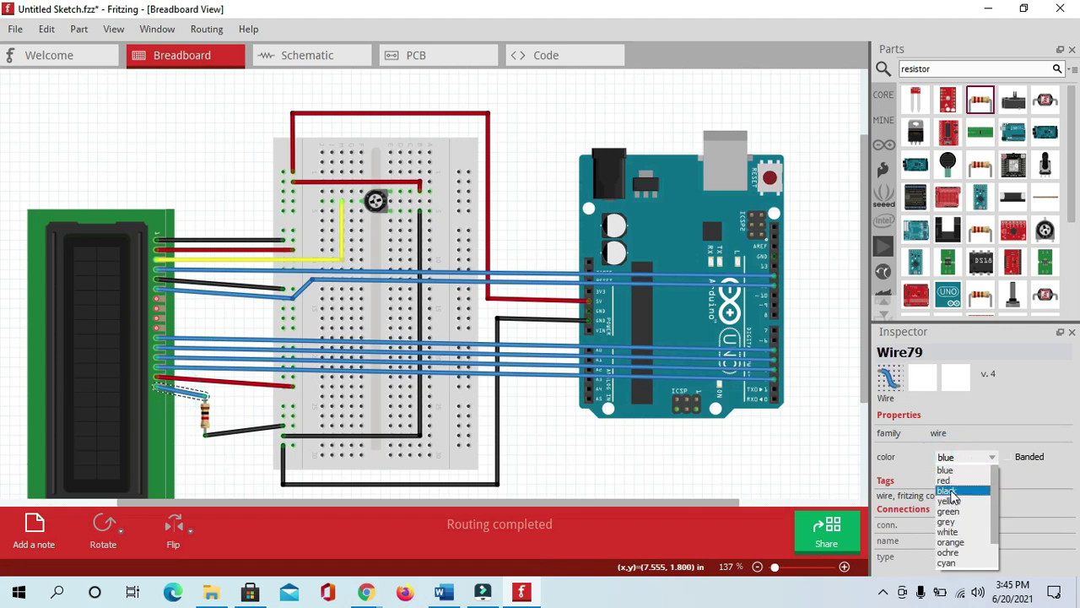
click(952, 491)
- Look over the whole breadboard circuit and check its schematic view
ctrl+scroll(244, 319, down, 8)
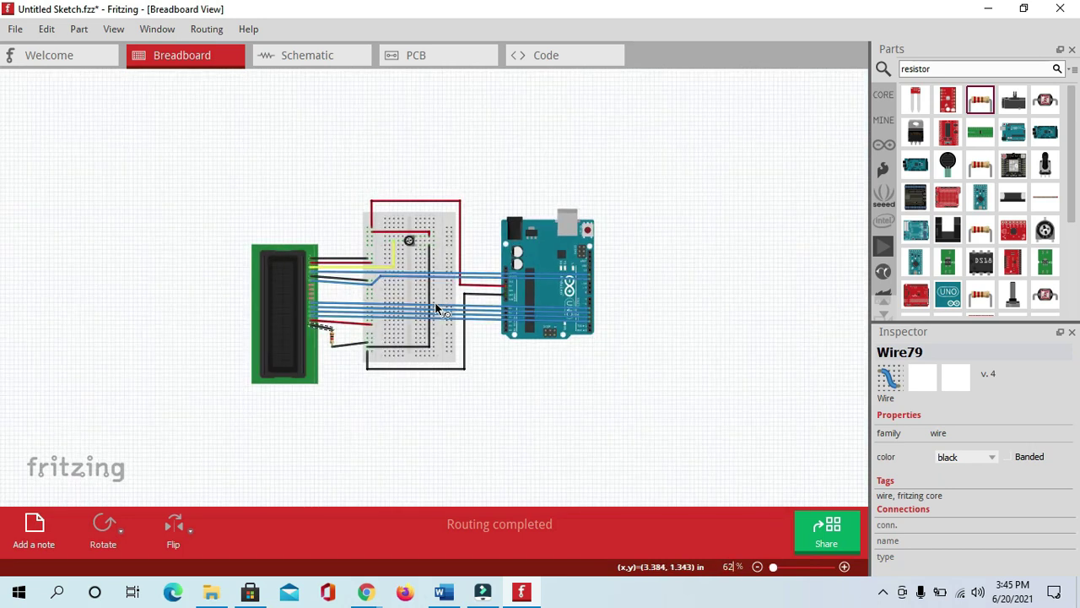
ctrl+scroll(438, 309, up, 5)
click(385, 329)
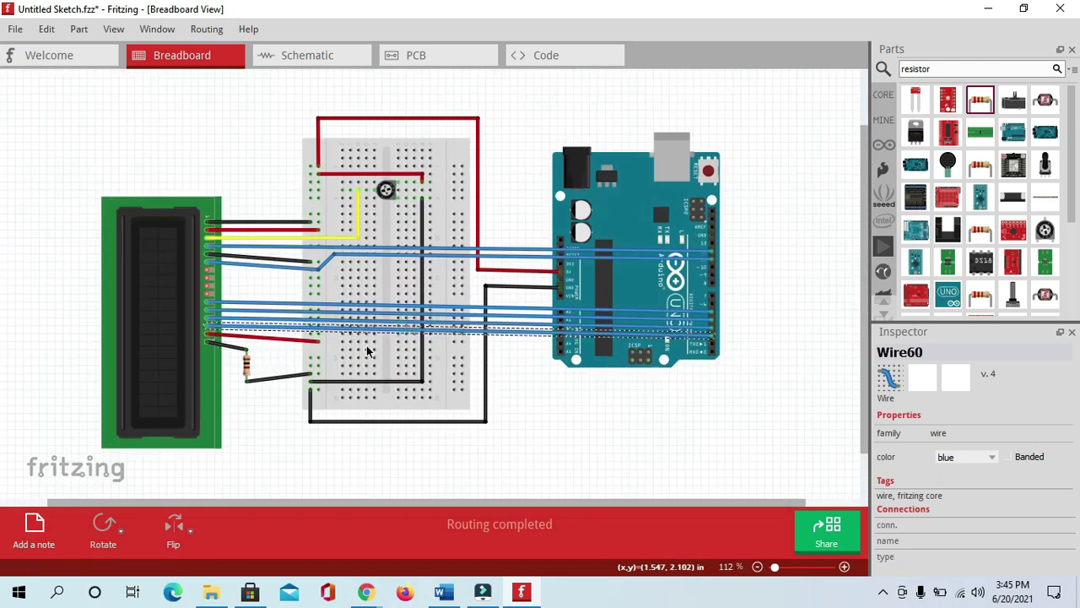
ctrl+scroll(367, 352, down, 2)
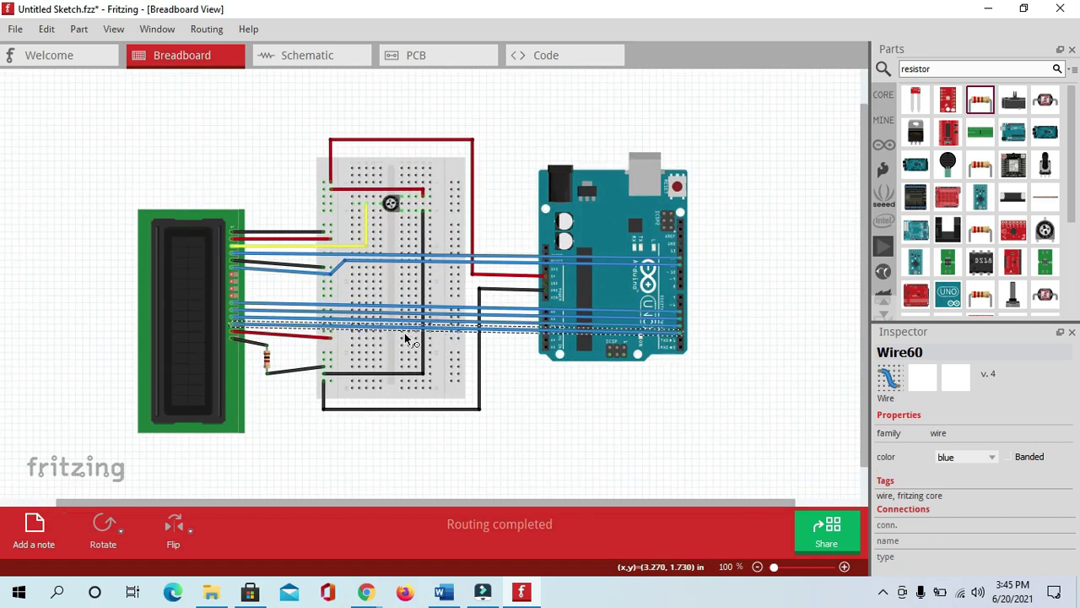
ctrl+scroll(397, 342, down, 3)
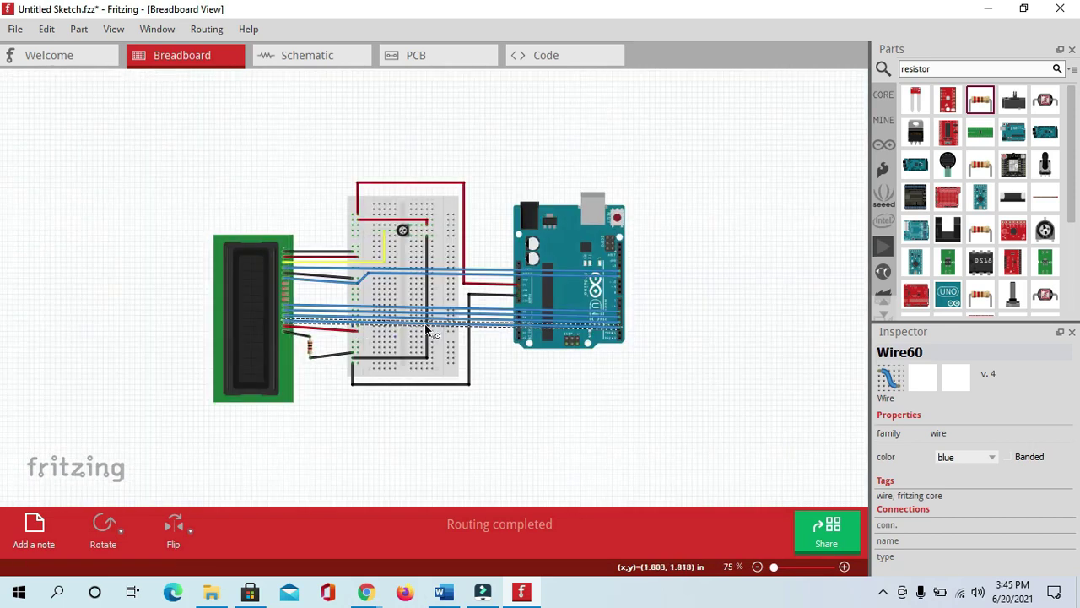
ctrl+scroll(335, 290, up, 2)
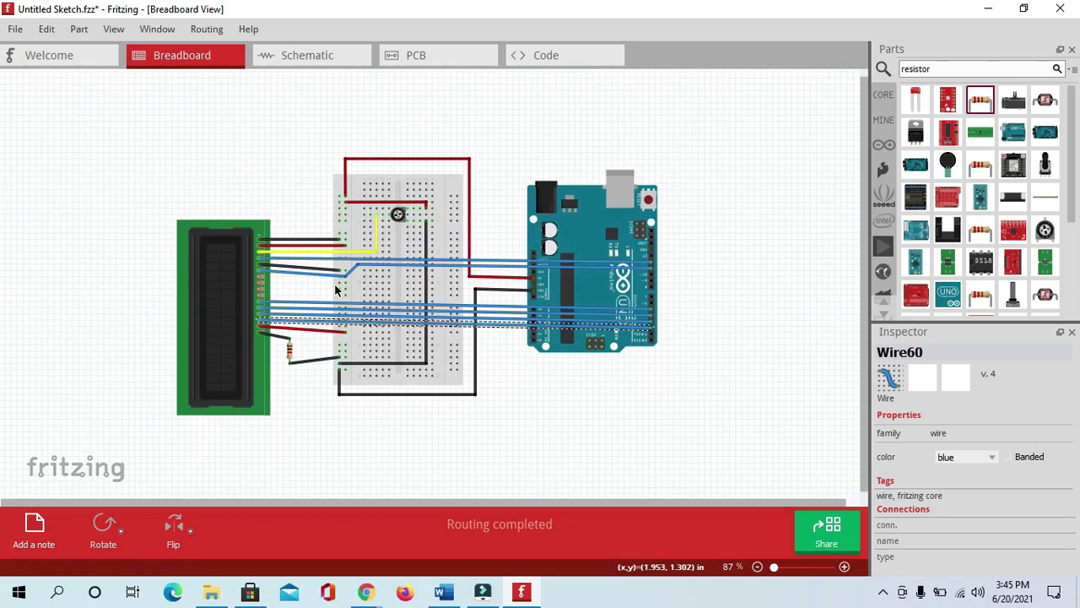
click(299, 54)
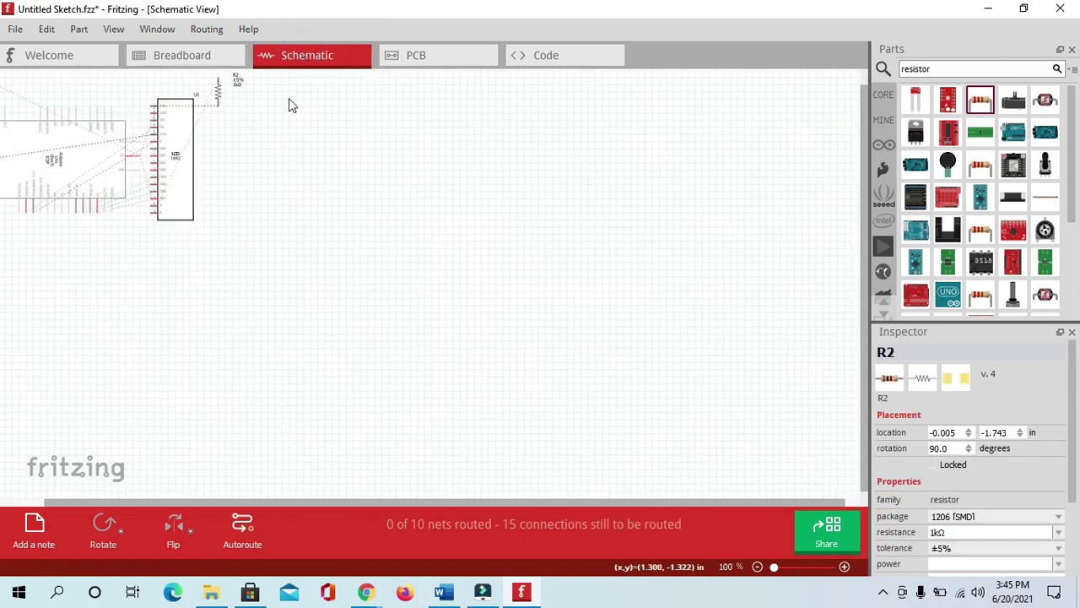
- In the PCB view, move the potentiometer inside the Arduino outline, just above the LCD's first pins
click(419, 54)
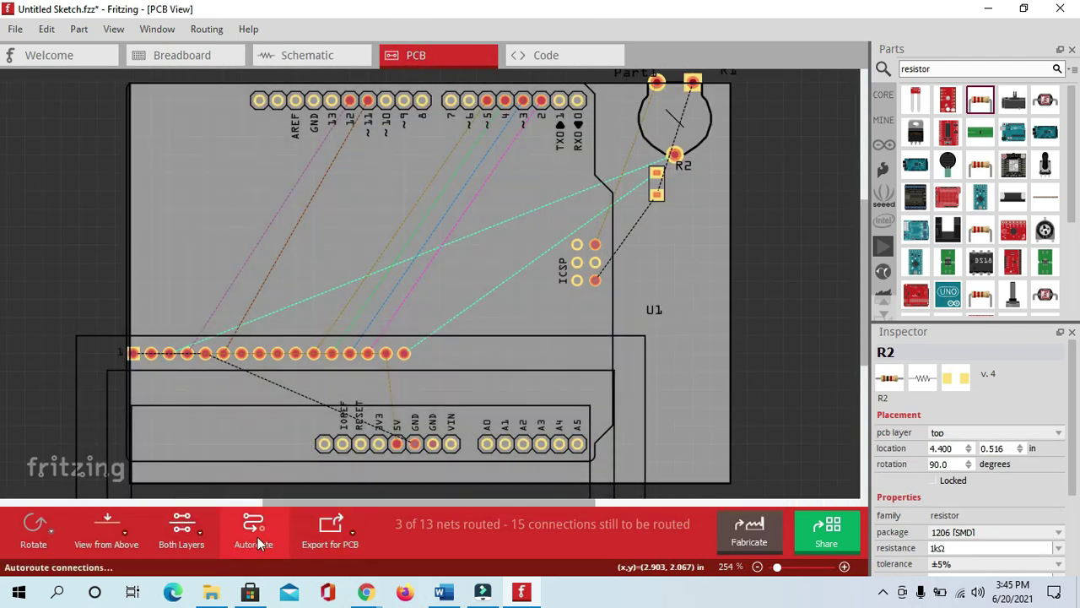
drag(665, 121, 146, 231)
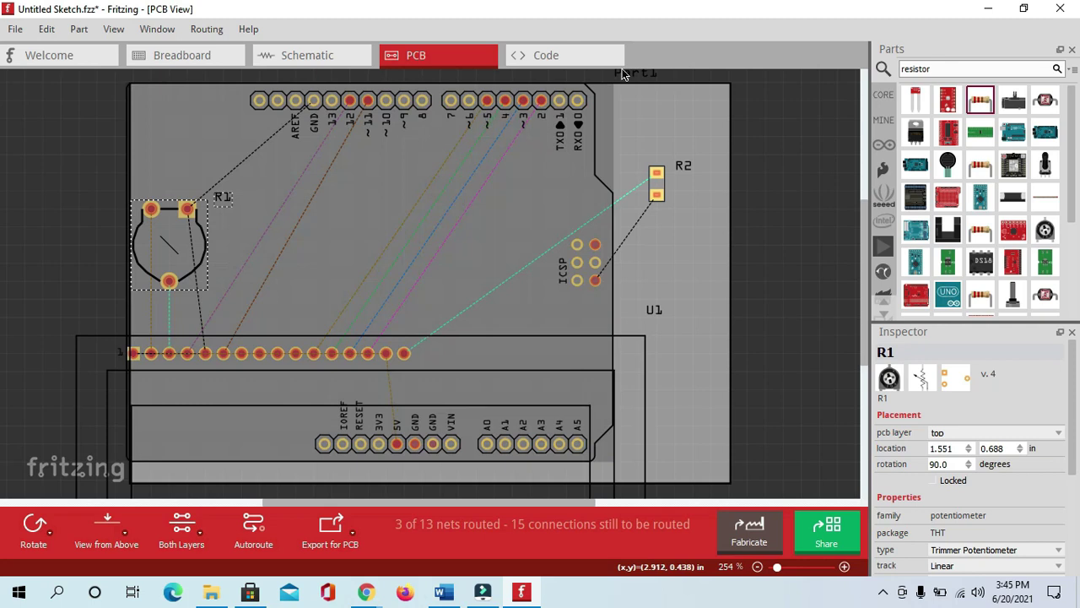
- Switch to the code view and open its platform support preferences
click(550, 55)
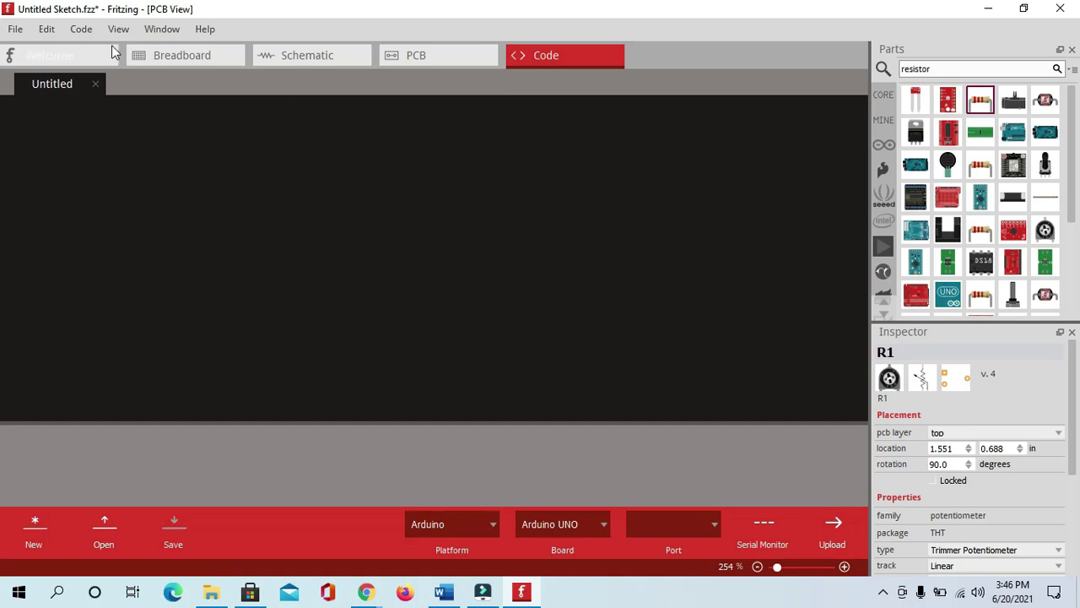
click(47, 29)
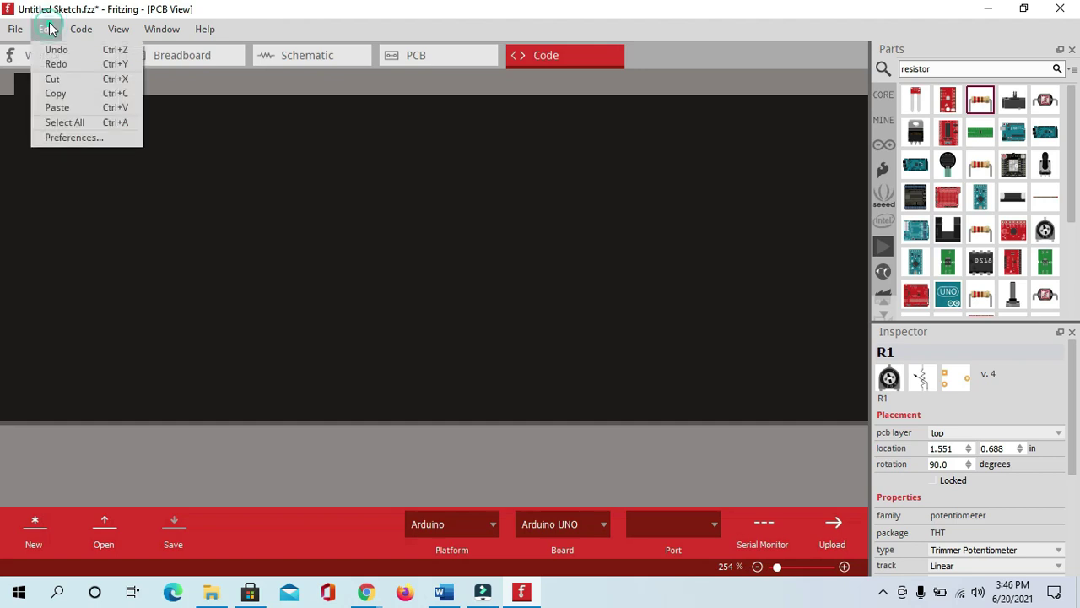
click(72, 137)
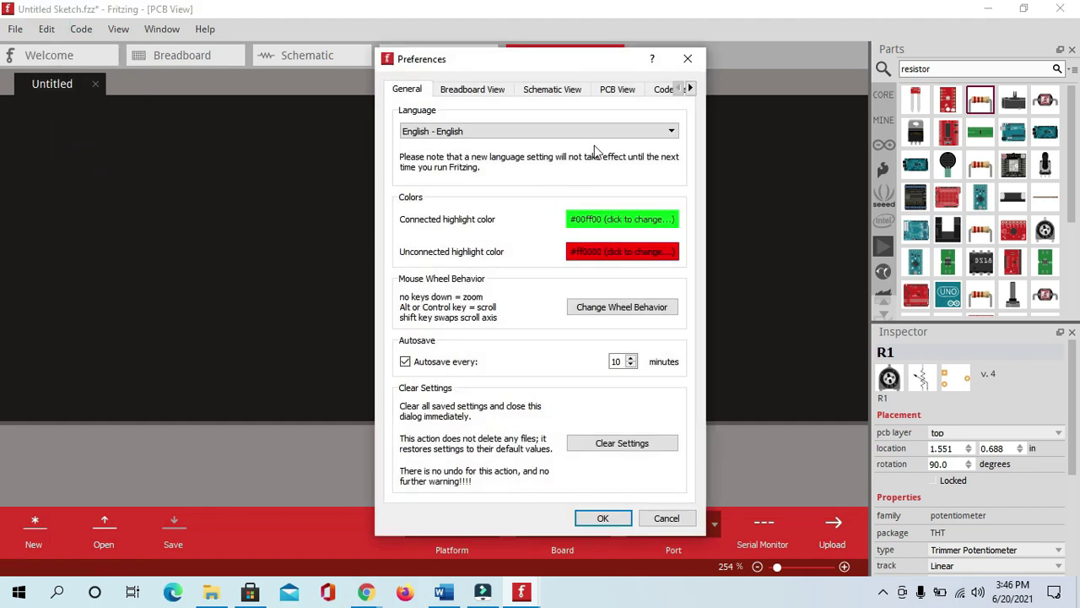
click(660, 90)
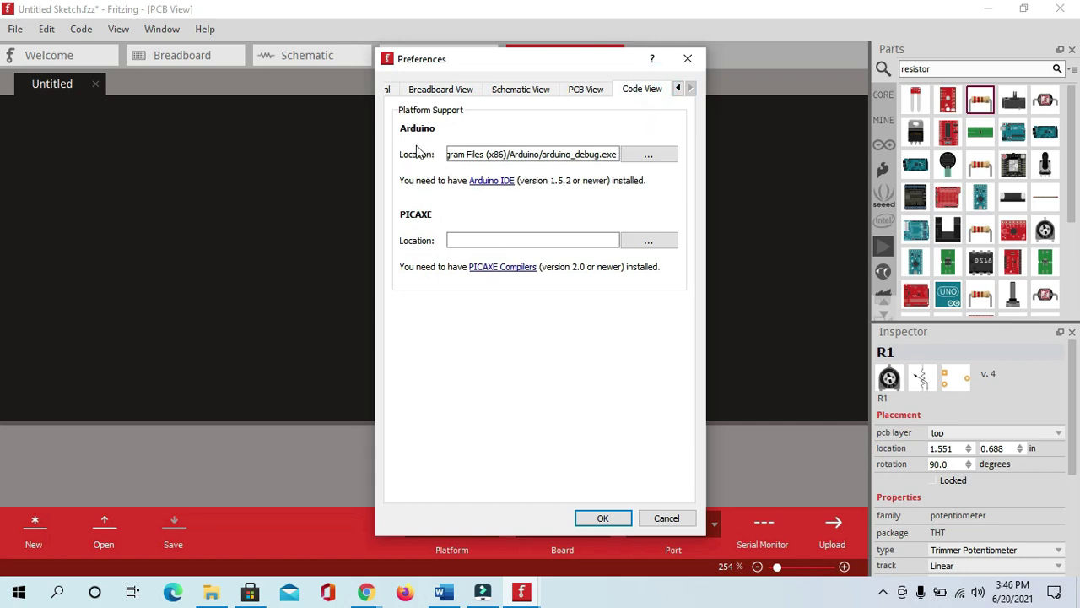
- Set the Arduino platform location to arduino_debug in C:, Program Files (x86), Arduino, and accept the preferences
click(649, 156)
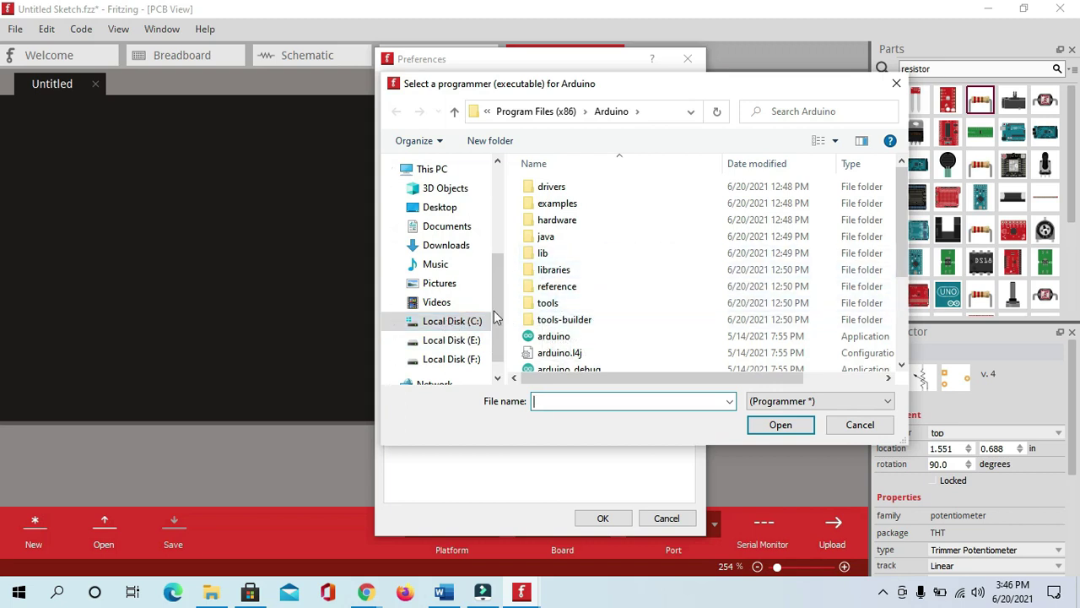
click(450, 328)
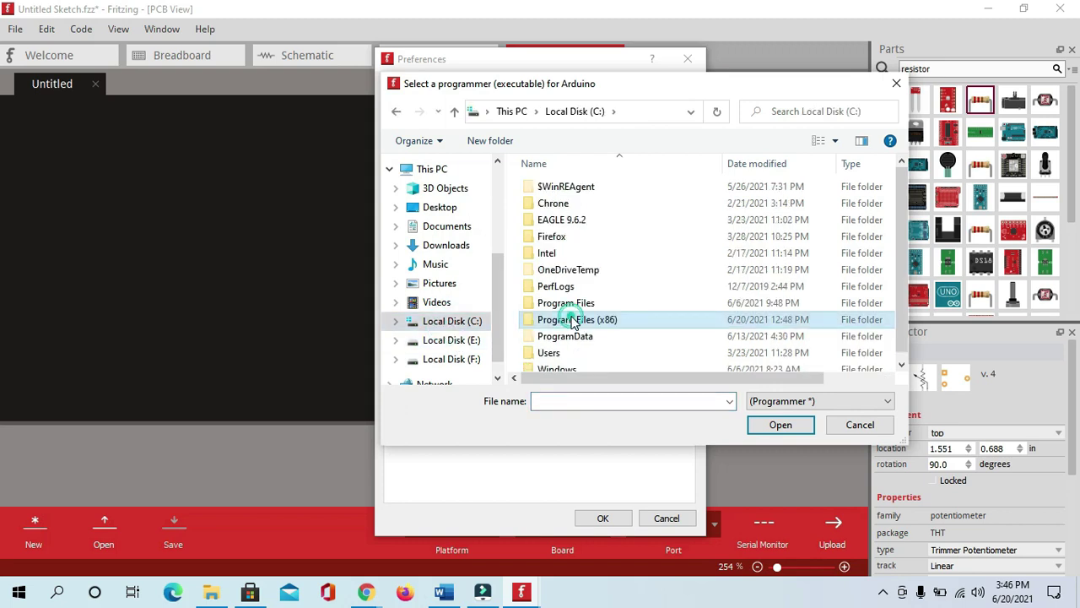
double_click(574, 319)
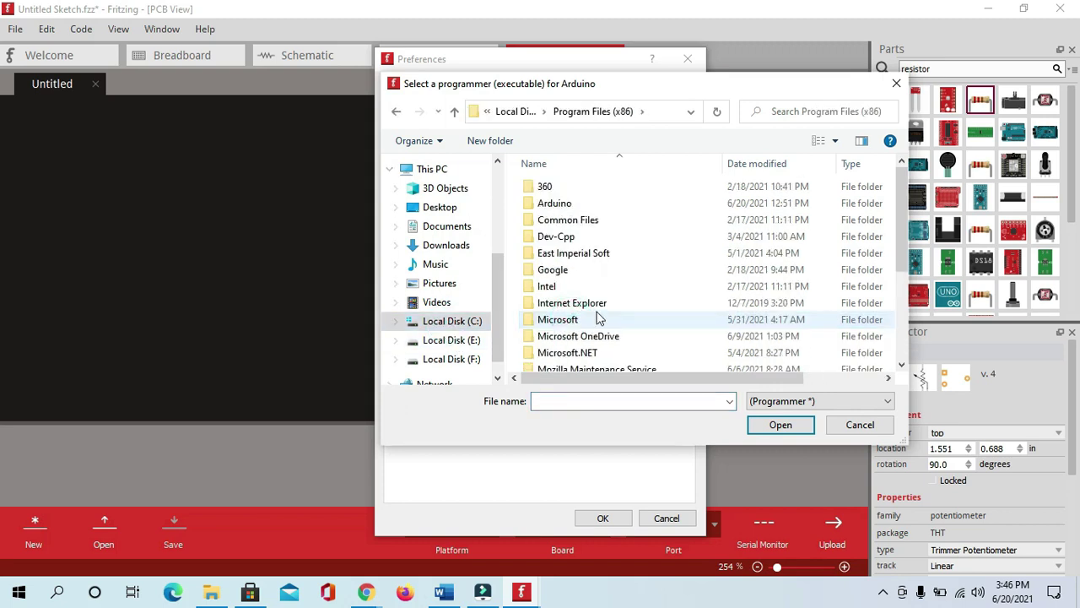
double_click(565, 205)
scroll(579, 280, down, 2)
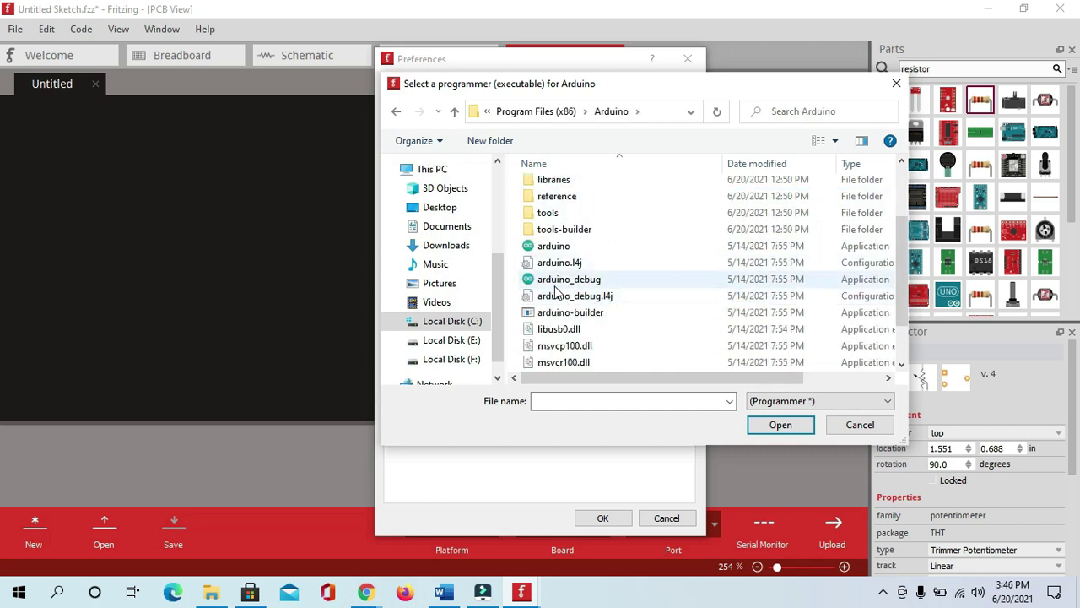
click(576, 285)
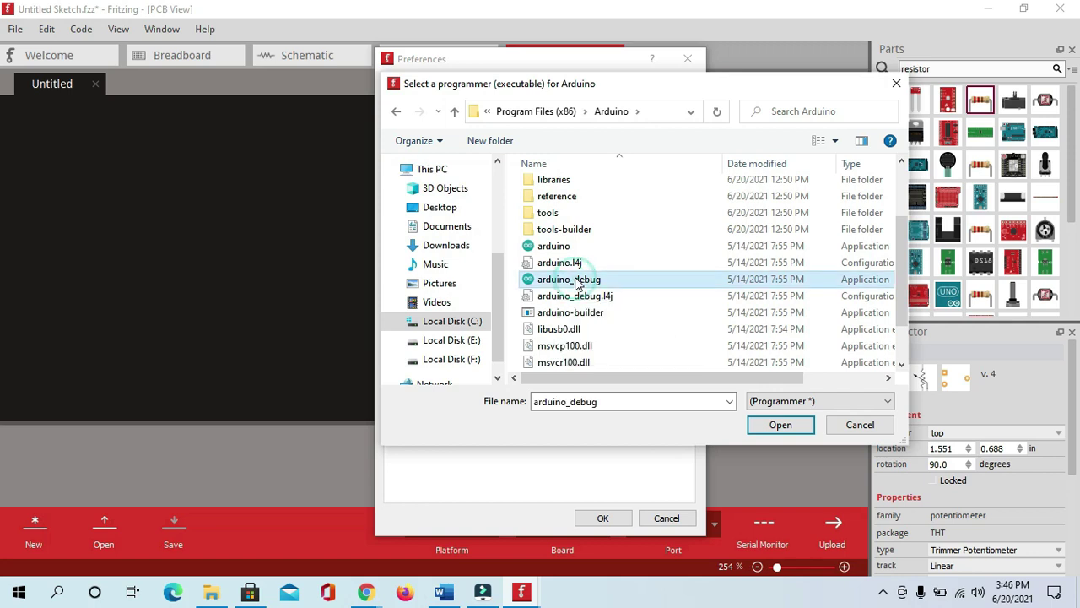
click(783, 425)
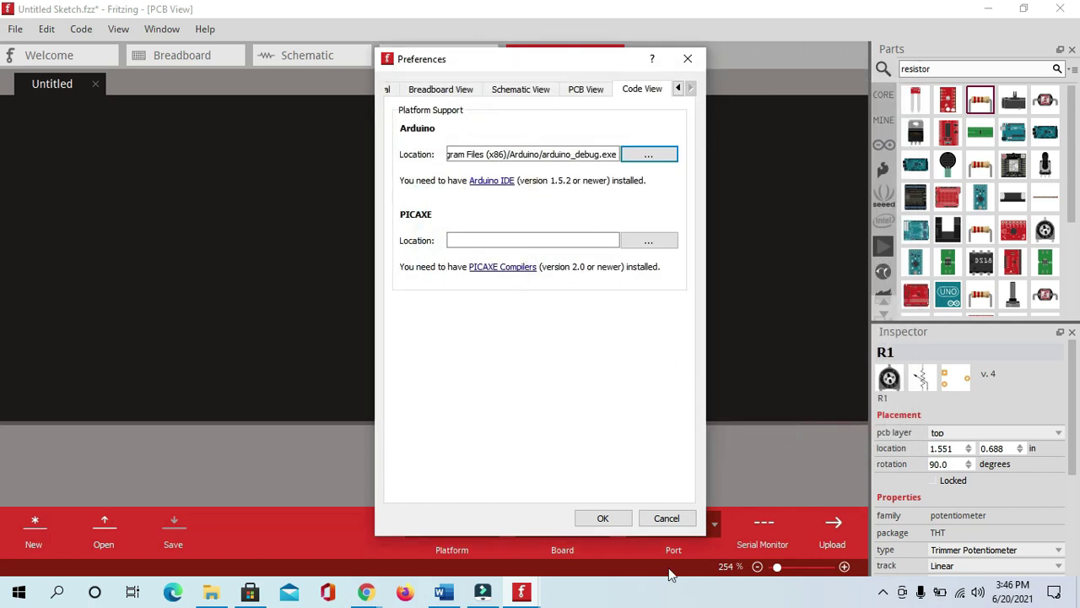
click(611, 518)
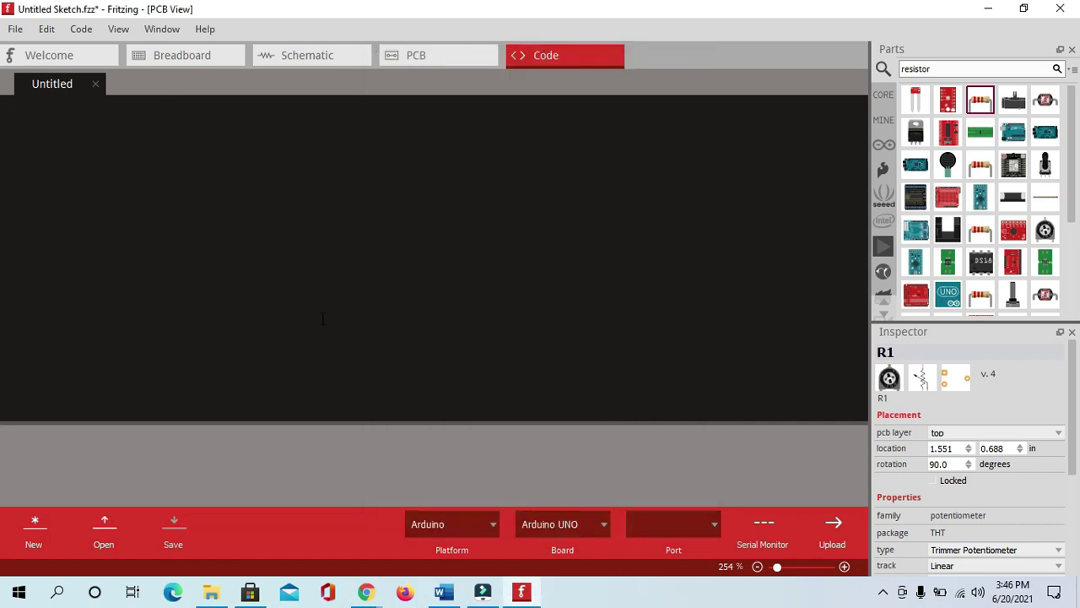
- Load the Arduino program lcd_interface_with_arduino from the youtube folder in Documents
click(104, 530)
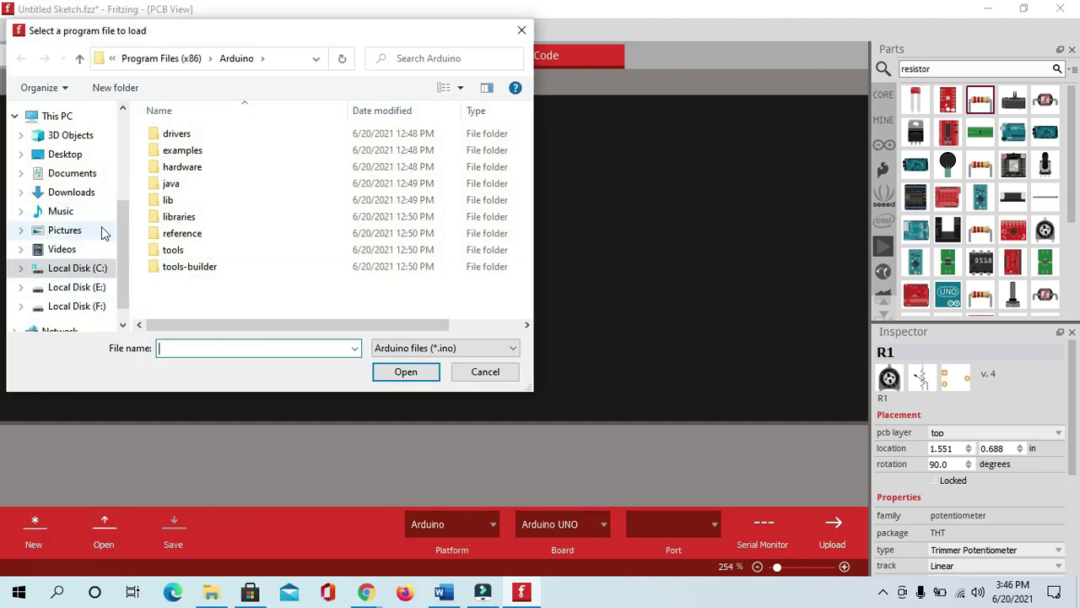
click(75, 175)
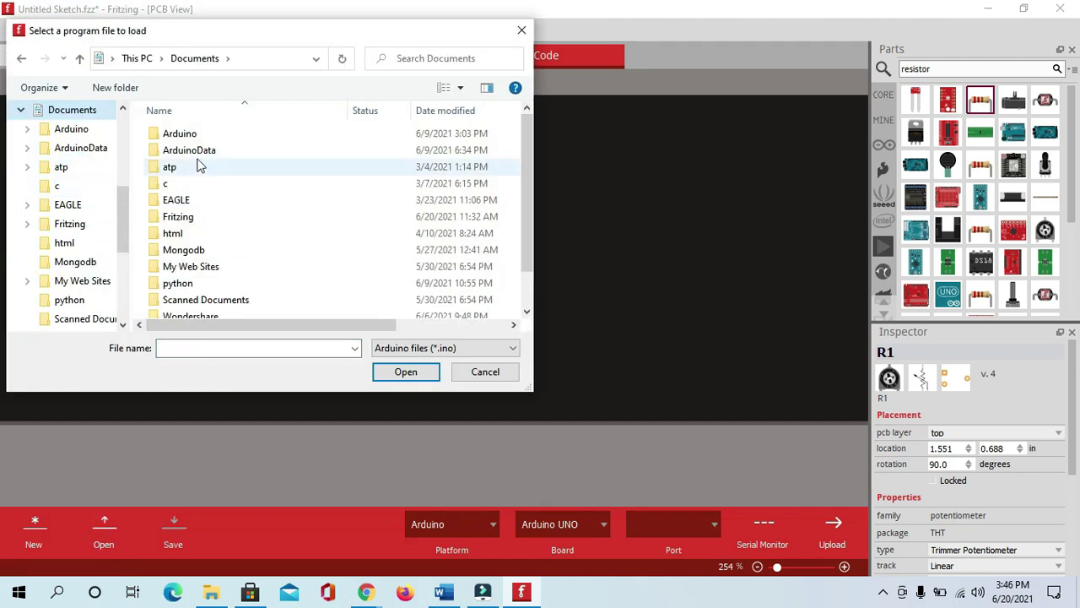
scroll(201, 254, down, 1)
double_click(190, 292)
double_click(208, 139)
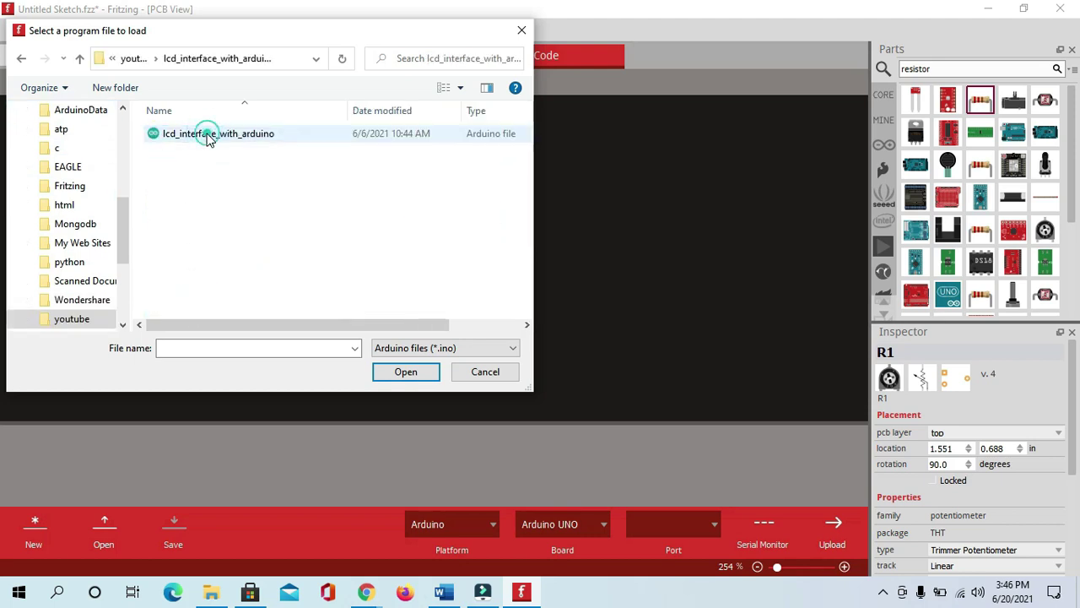
double_click(208, 137)
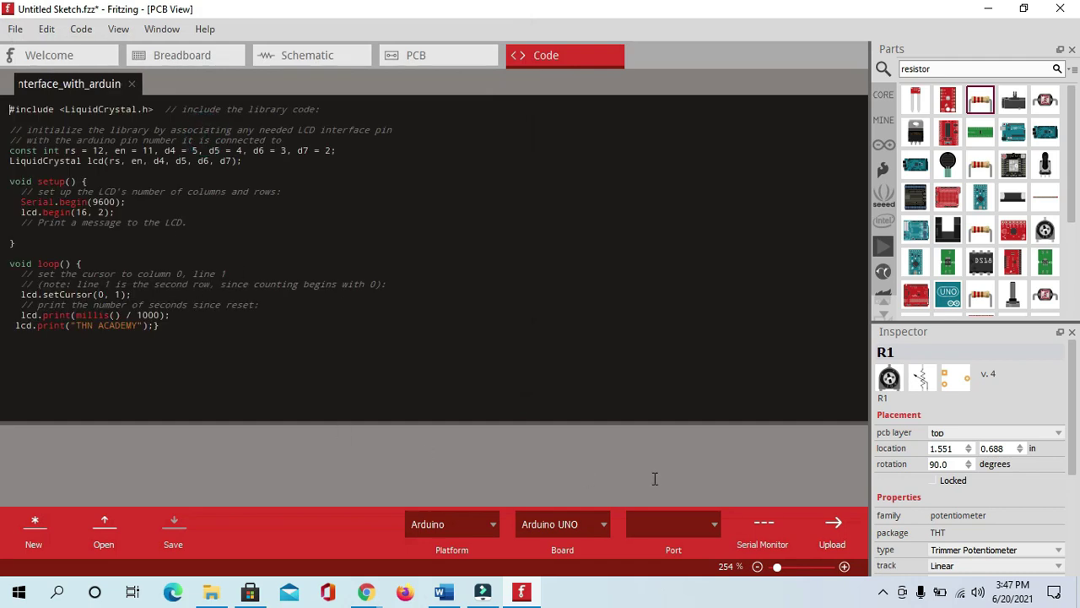
- Keep Arduino as the platform and Arduino UNO as the board, and set the upload port to COM3
click(477, 526)
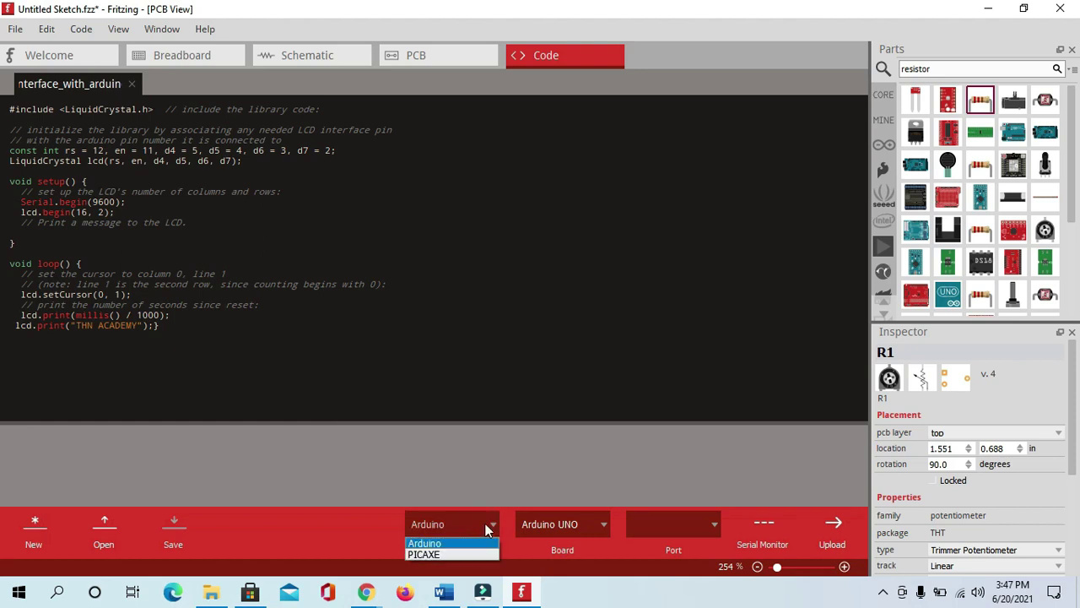
click(485, 527)
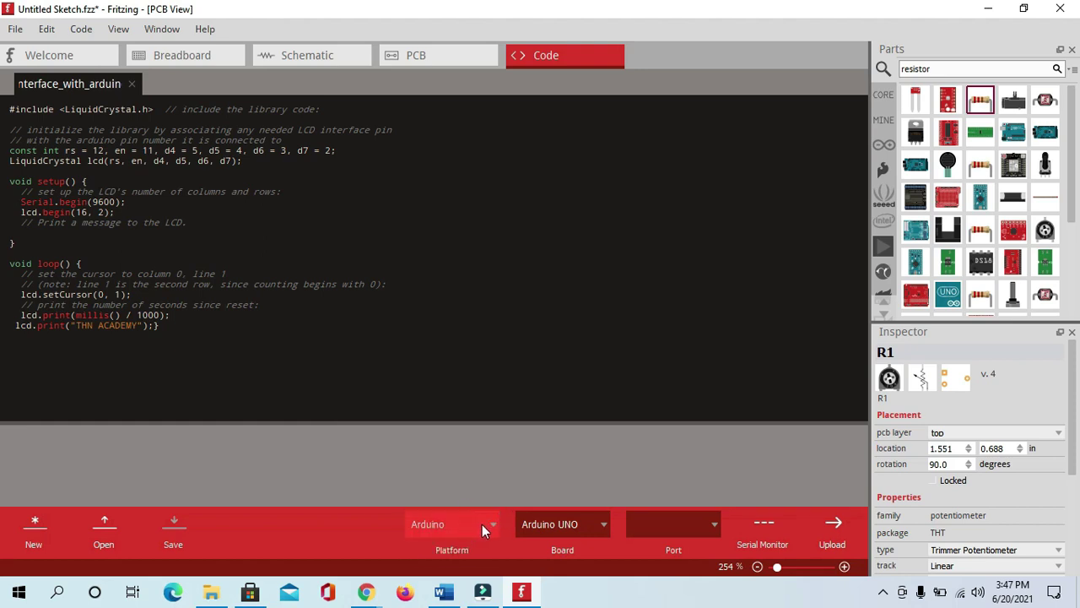
click(587, 530)
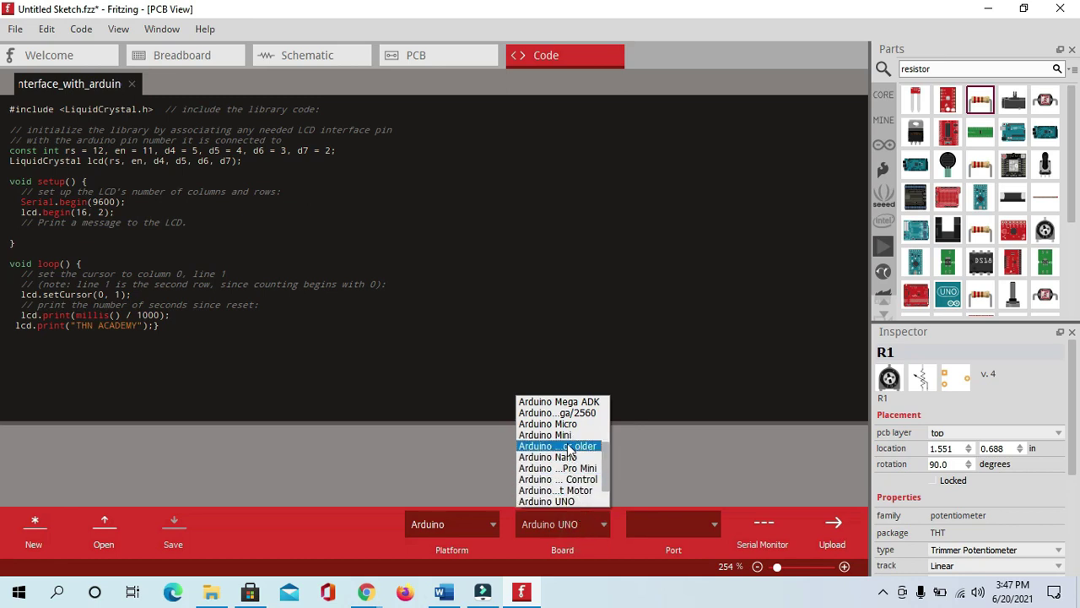
click(465, 471)
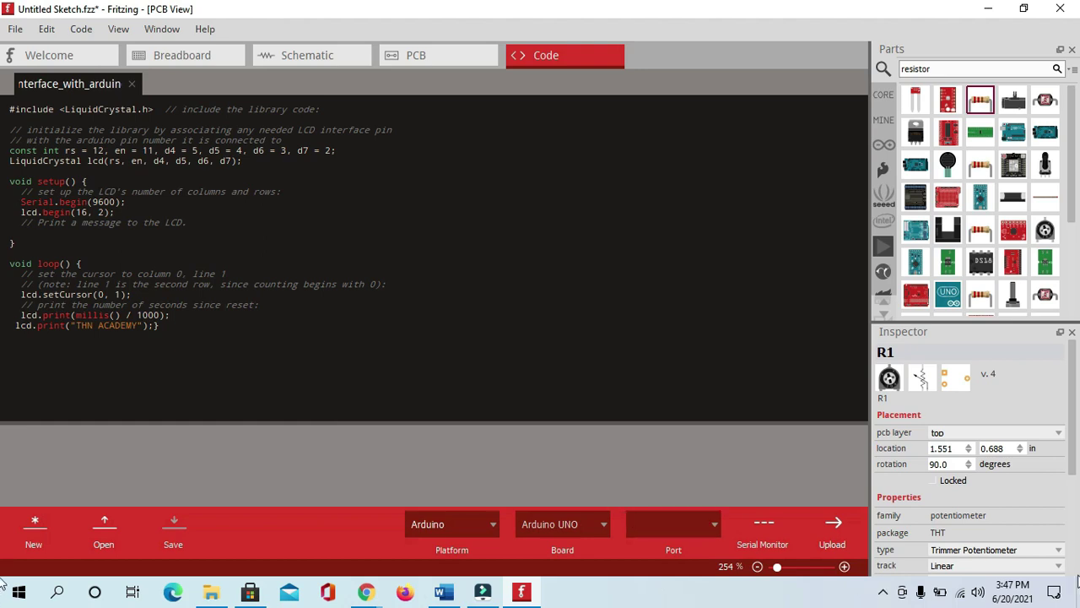
click(715, 526)
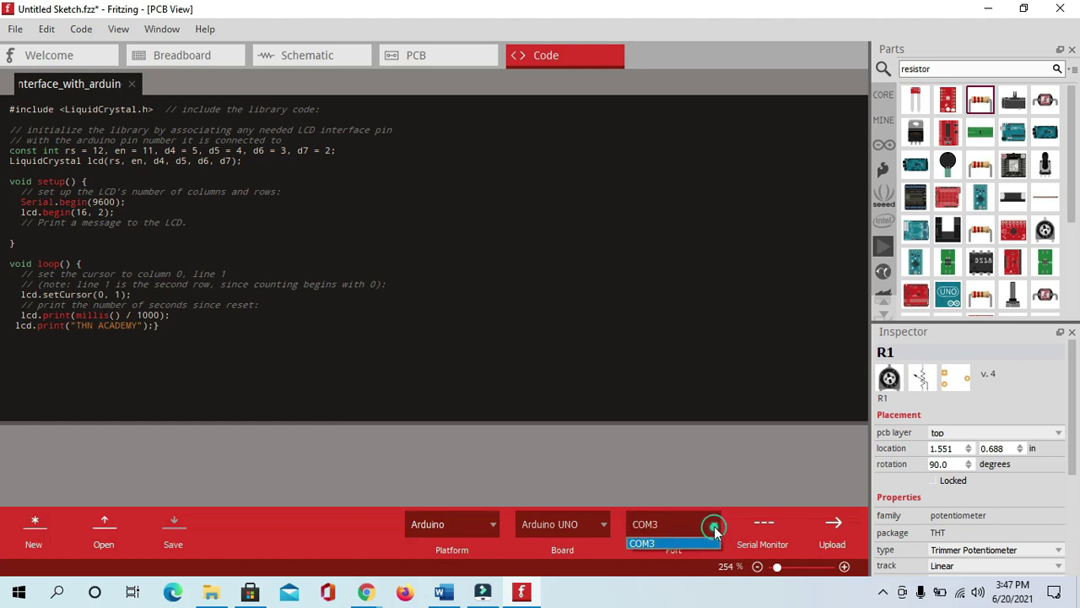
click(663, 524)
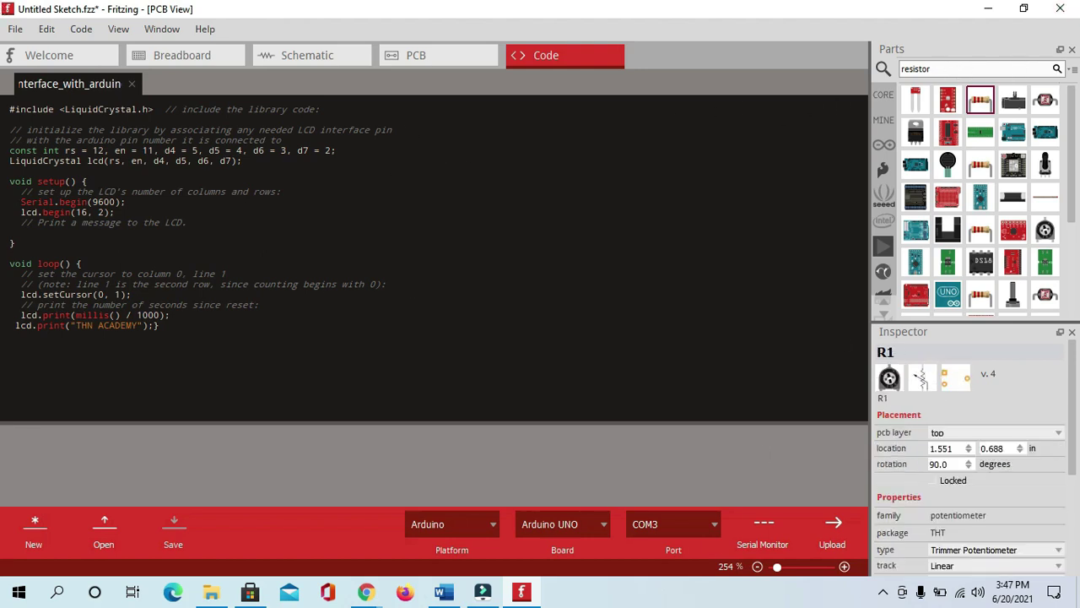
- Switch to the Chrome window with the downloads and search Google for "seven segment prizting library"
click(368, 593)
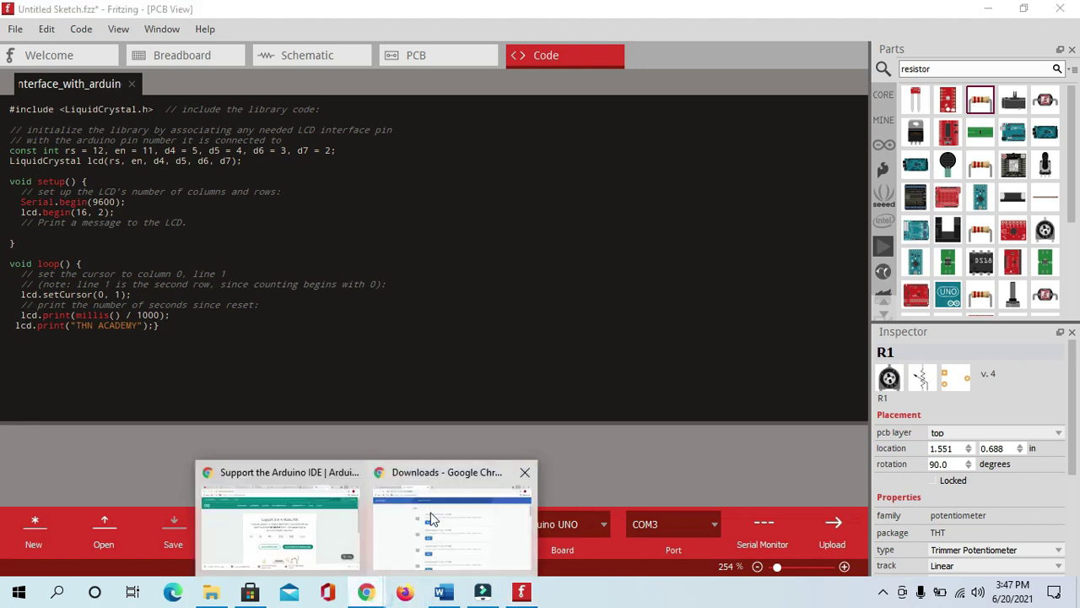
click(441, 518)
click(403, 13)
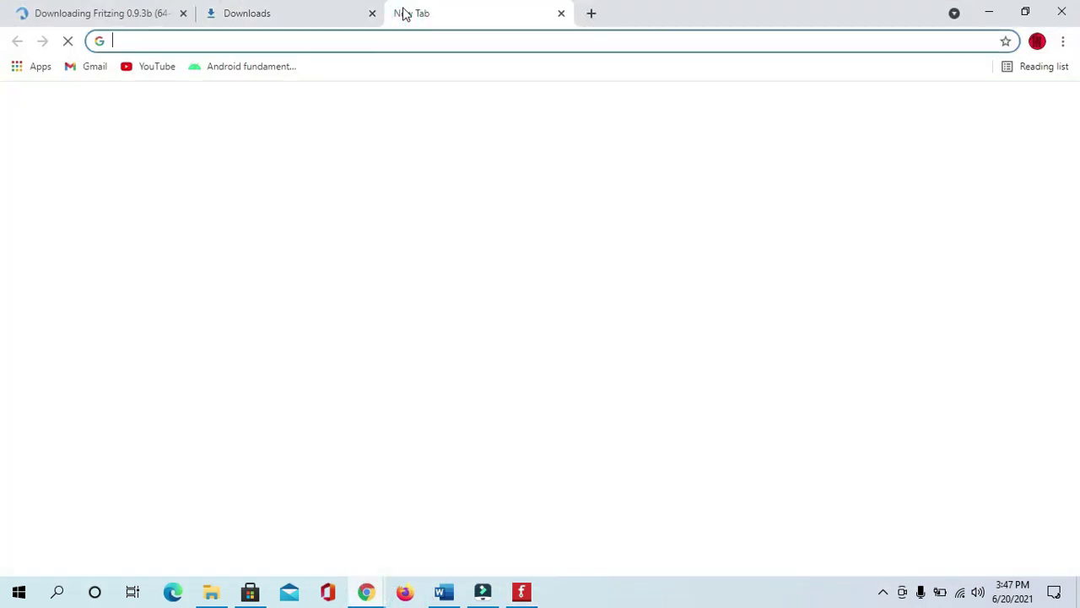
click(177, 38)
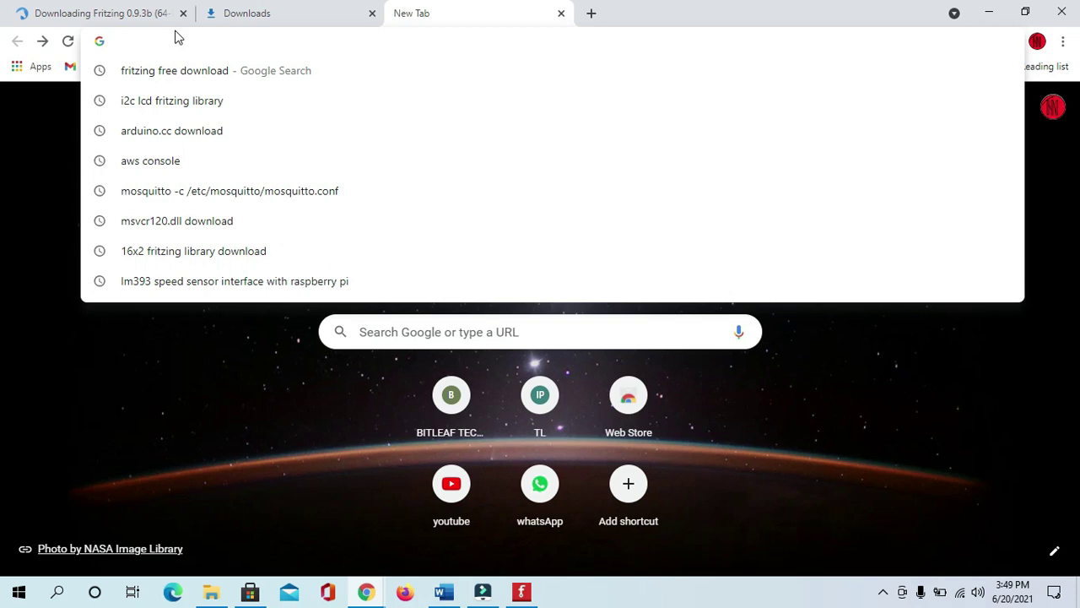
text(seven segment )
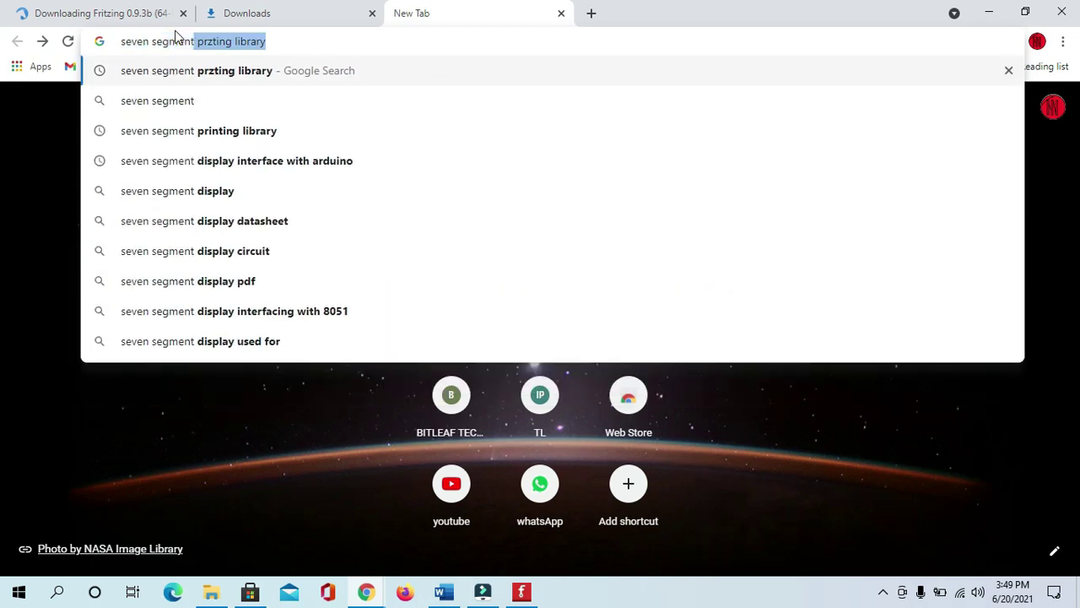
text(pric)
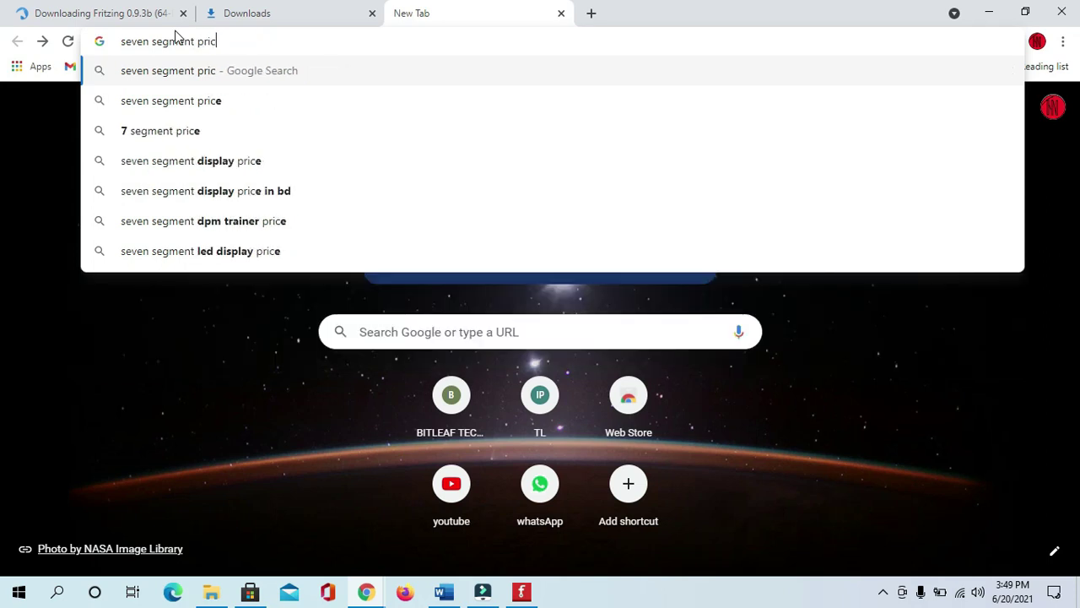
key(BackSpace)
text(zti)
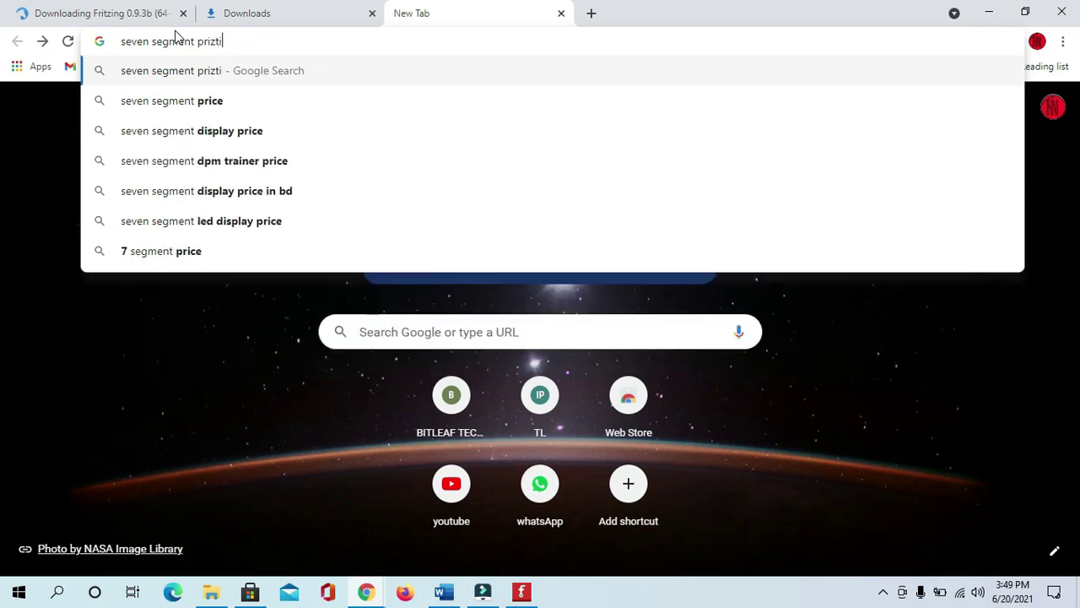
text(ng )
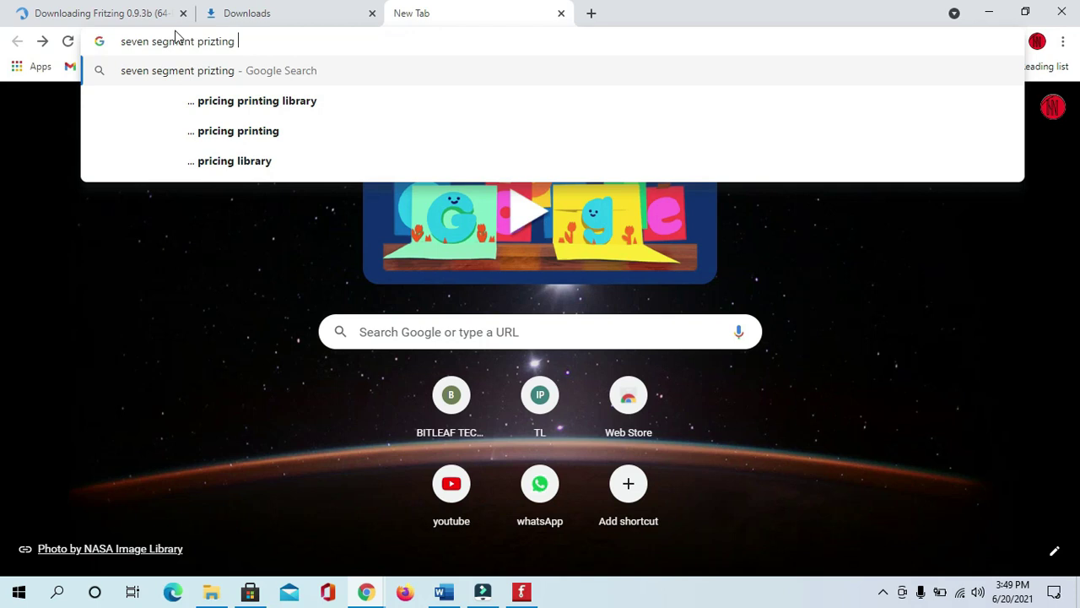
text(librar)
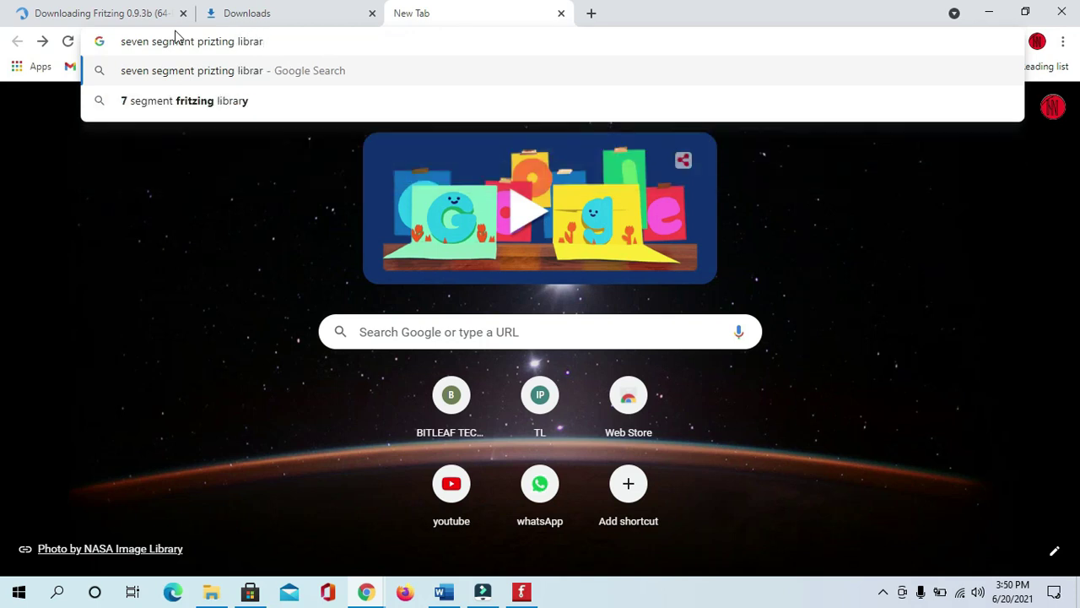
text(y)
key(Return)
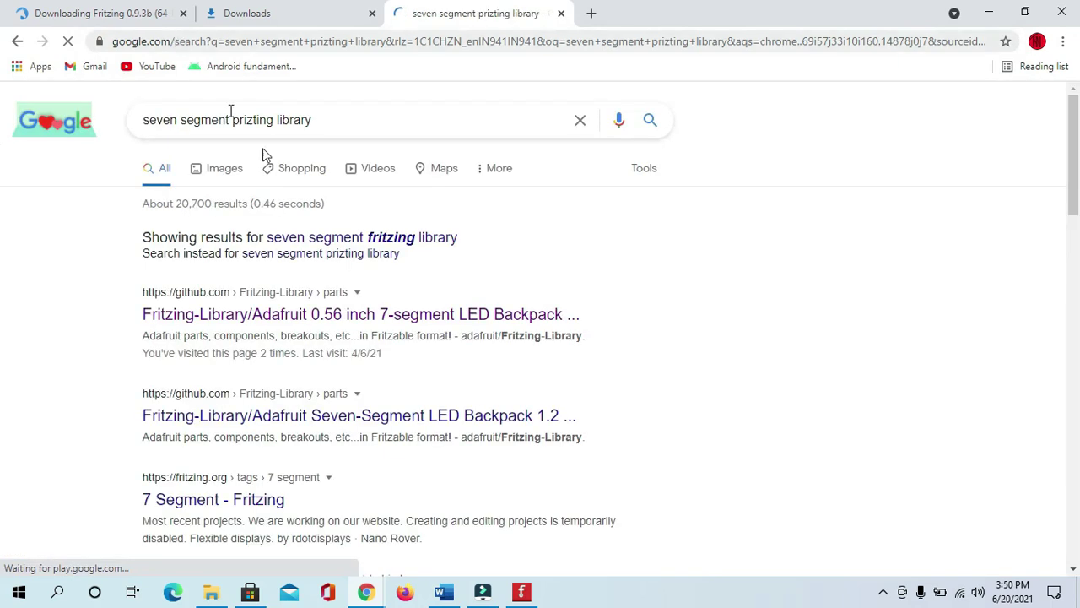
- Open the GitHub result for the Adafruit 0.56 inch 7-segment LED Backpack Red and download its .fzpz part file
click(309, 239)
click(279, 260)
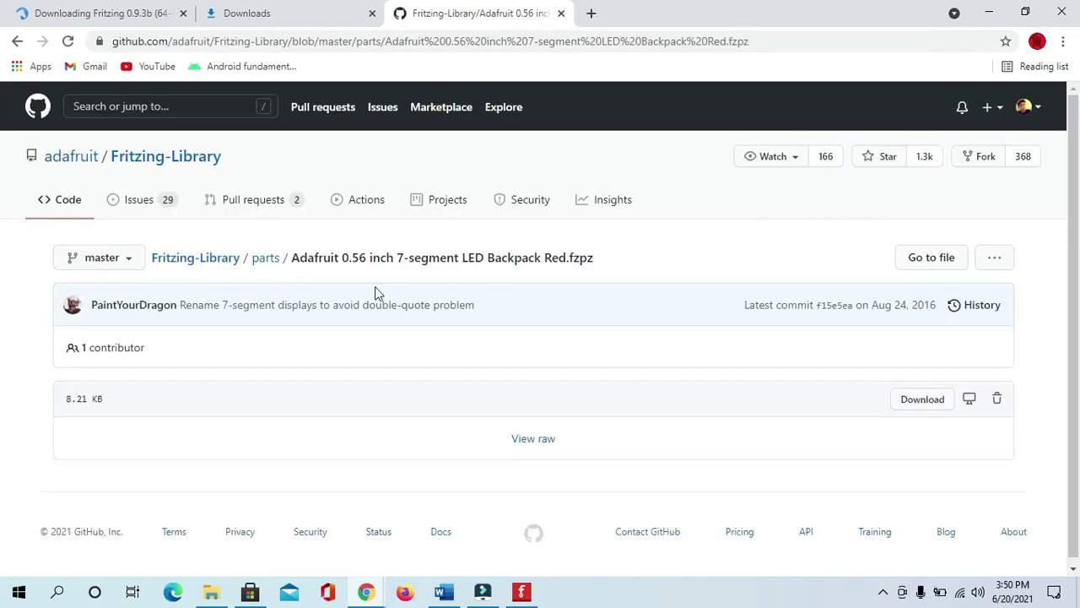
scroll(661, 329, down, 1)
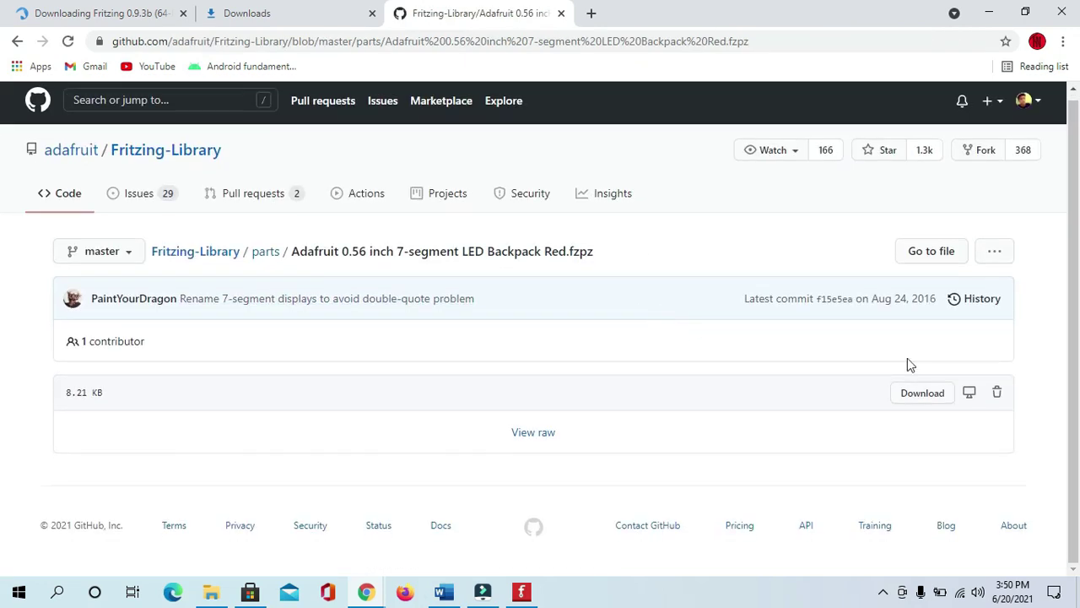
click(930, 401)
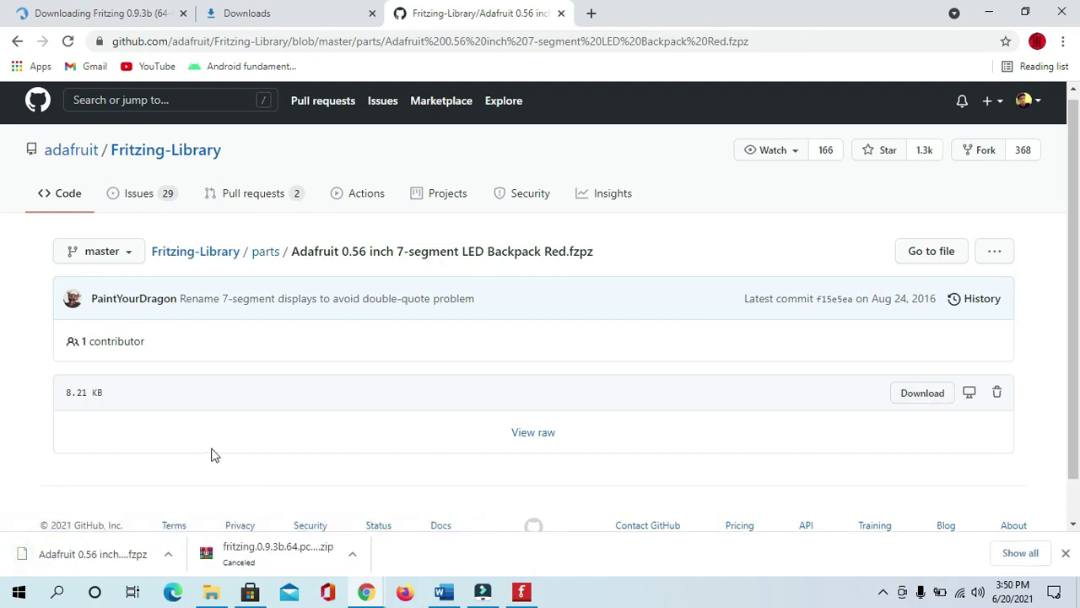
- Switch to Fritzing's breadboard view and import the newly downloaded Adafruit 0.56 inch 7-segment LED Backpack file from Downloads into the parts bin
click(521, 592)
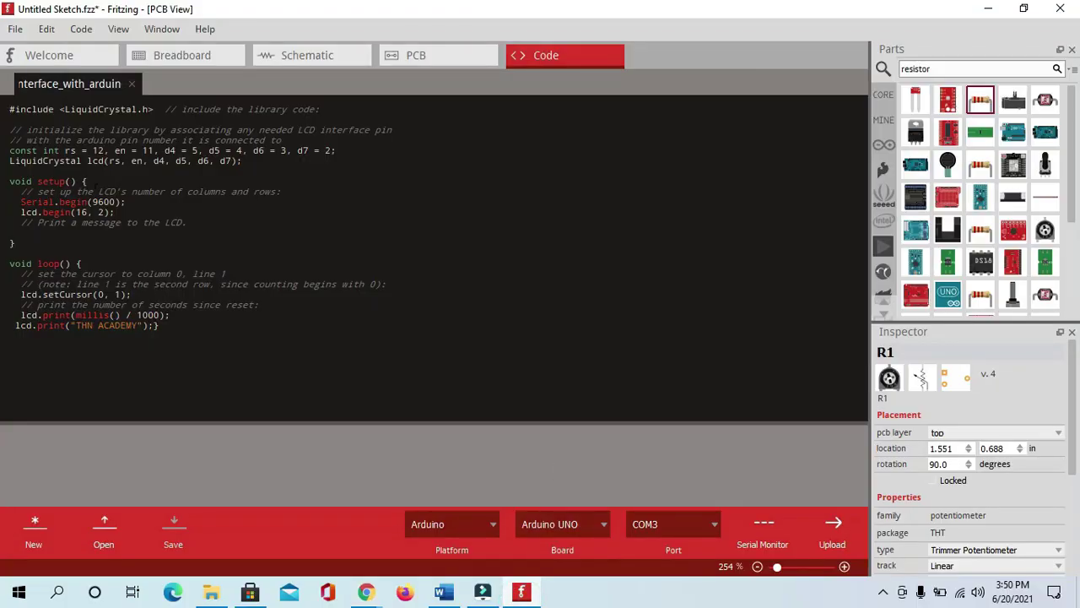
click(221, 55)
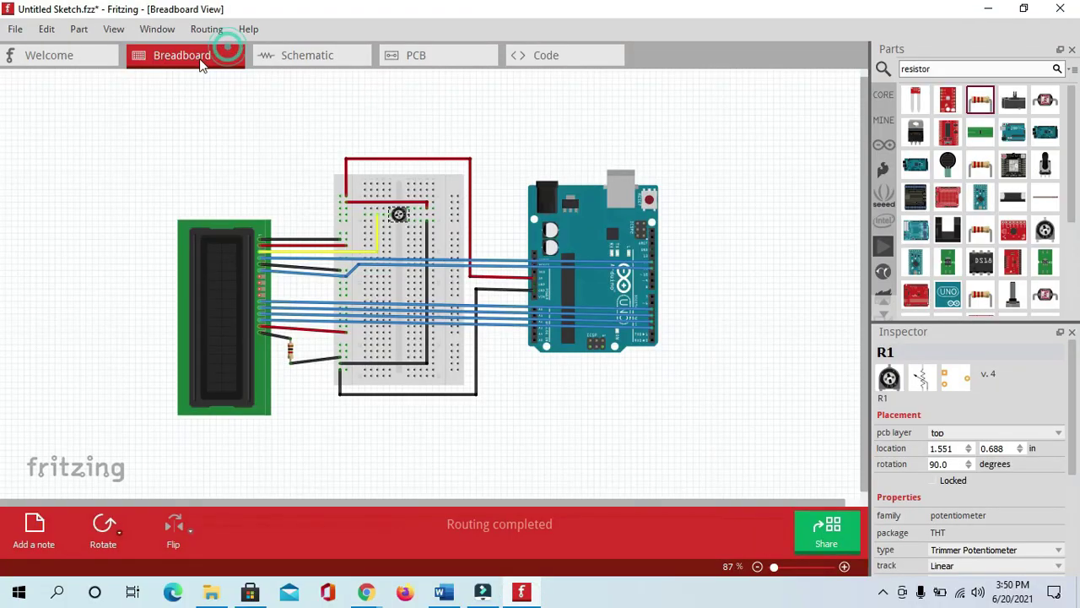
click(1073, 71)
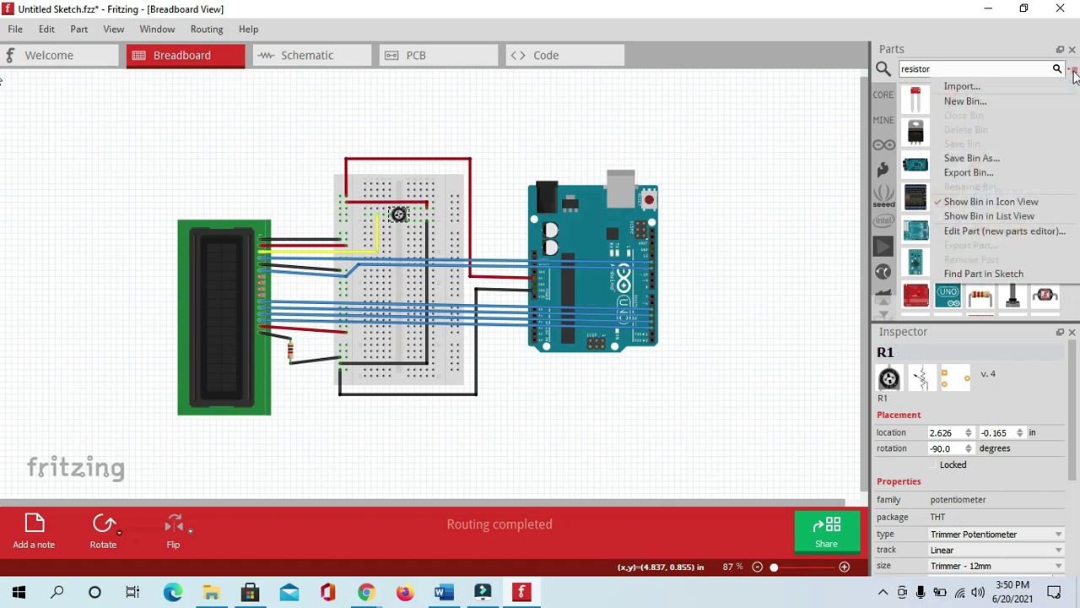
click(981, 86)
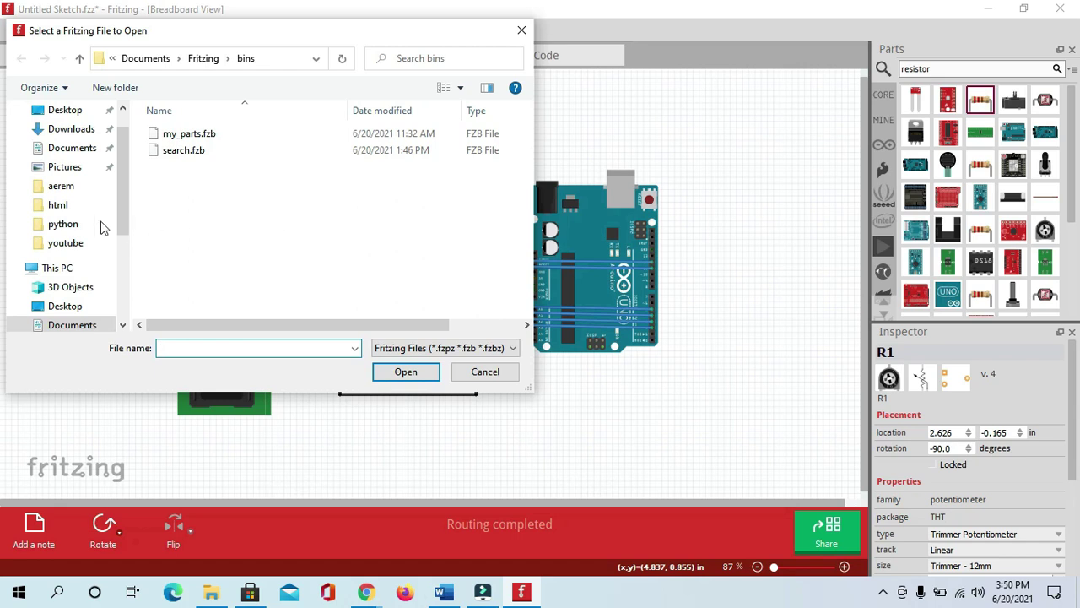
click(67, 132)
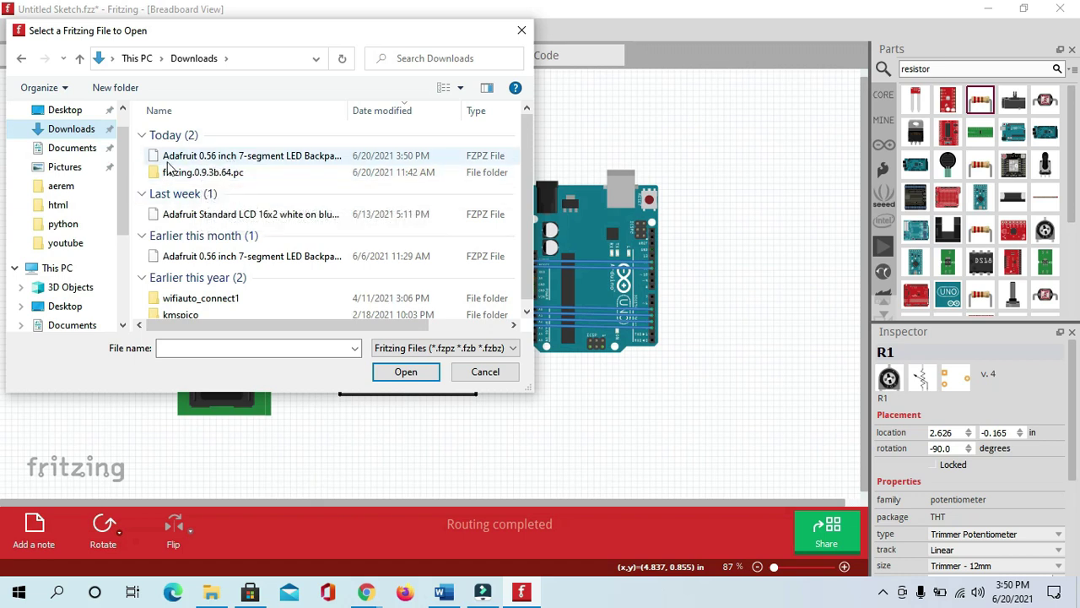
click(253, 156)
click(406, 373)
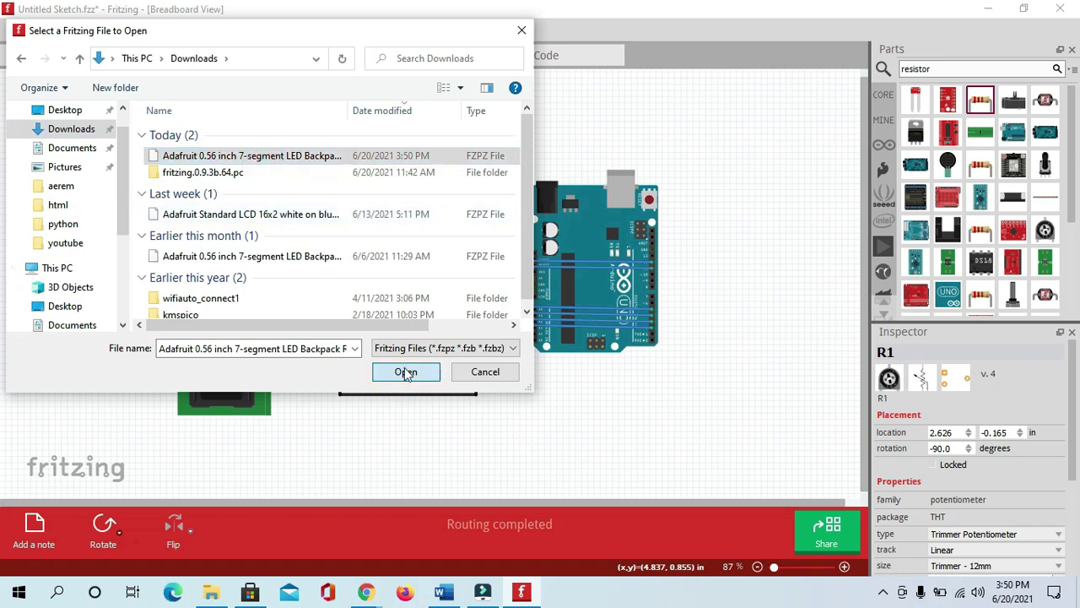
- Try out the imported seven-segment display in the breadboard view above the Arduino, and delete it from the sketch
drag(925, 120, 715, 143)
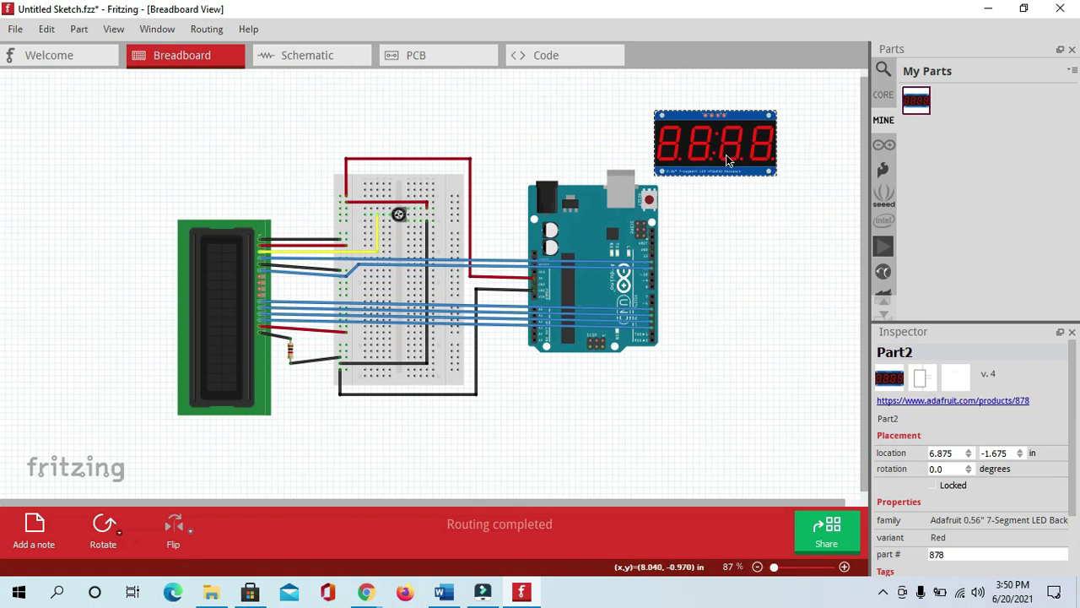
drag(722, 159, 851, 152)
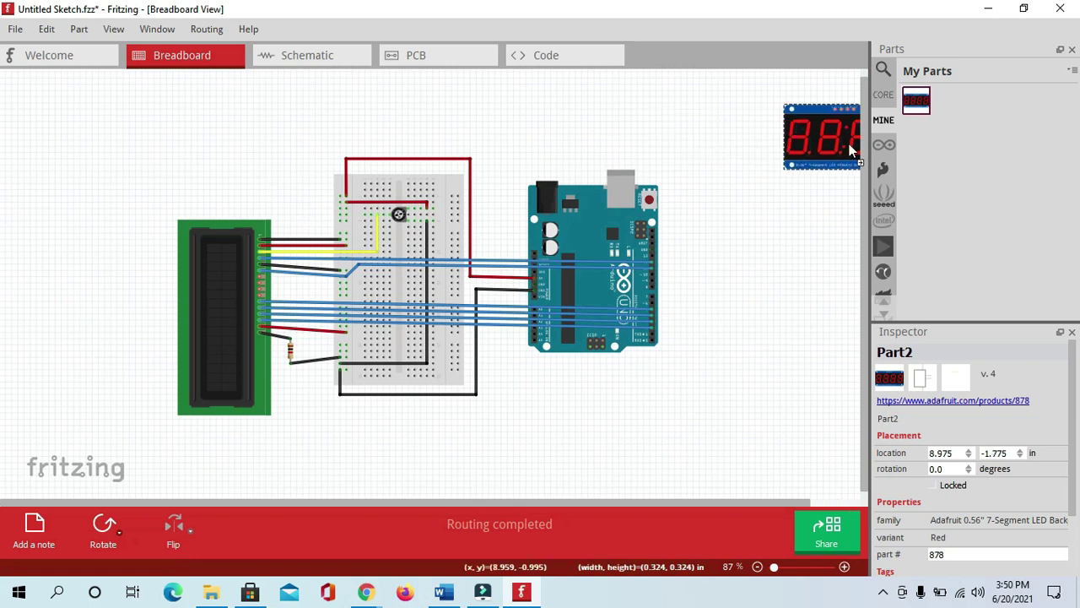
right_click(810, 141)
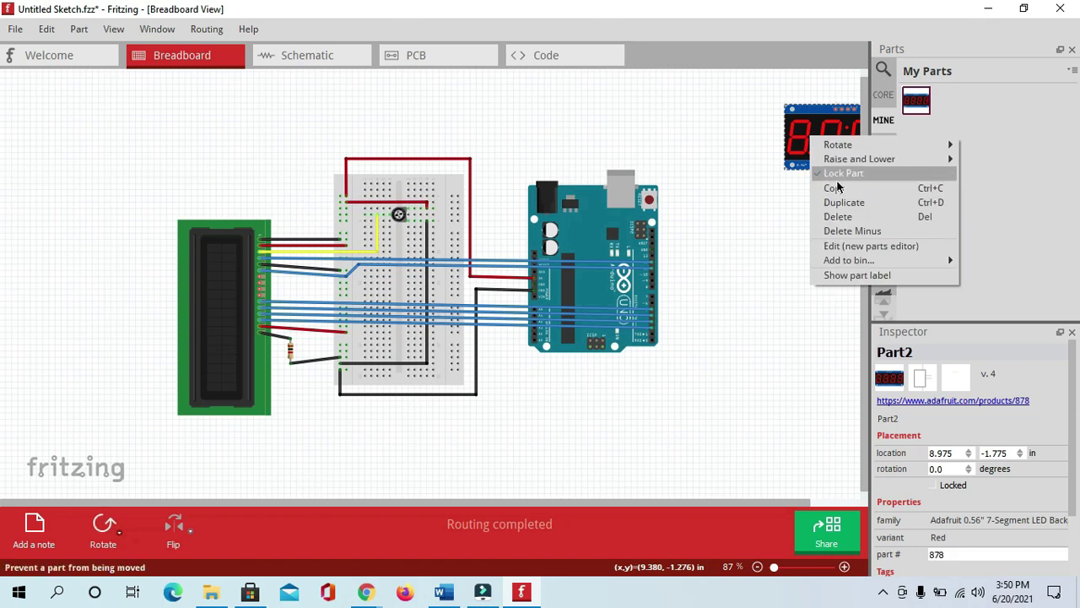
click(846, 226)
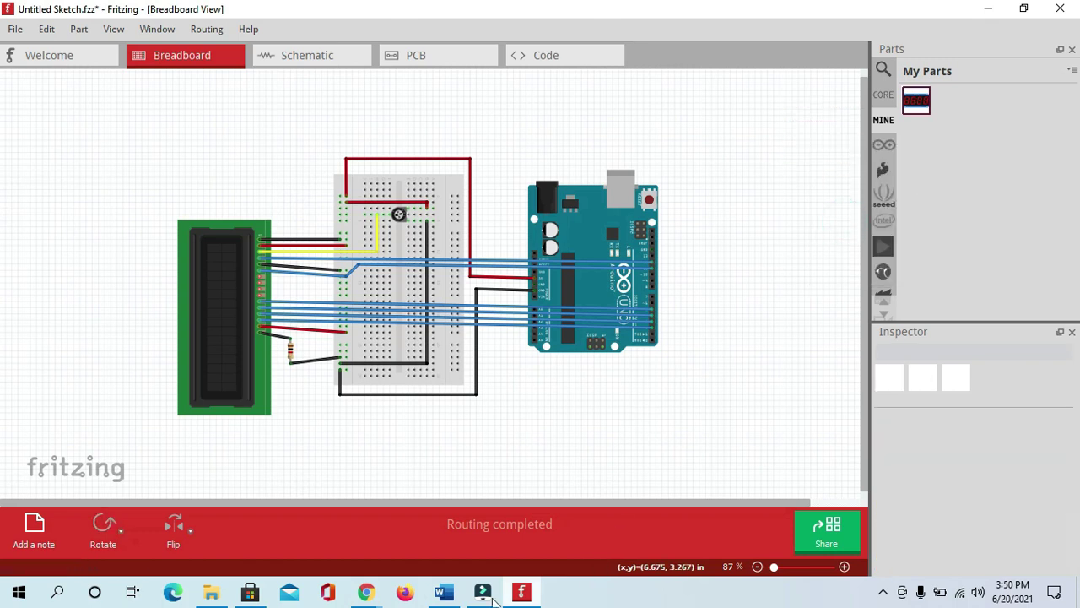
- Inspect the properties of today's Adafruit 0.56 inch 7-segment file in the Downloads folder, and return to Fritzing
click(365, 593)
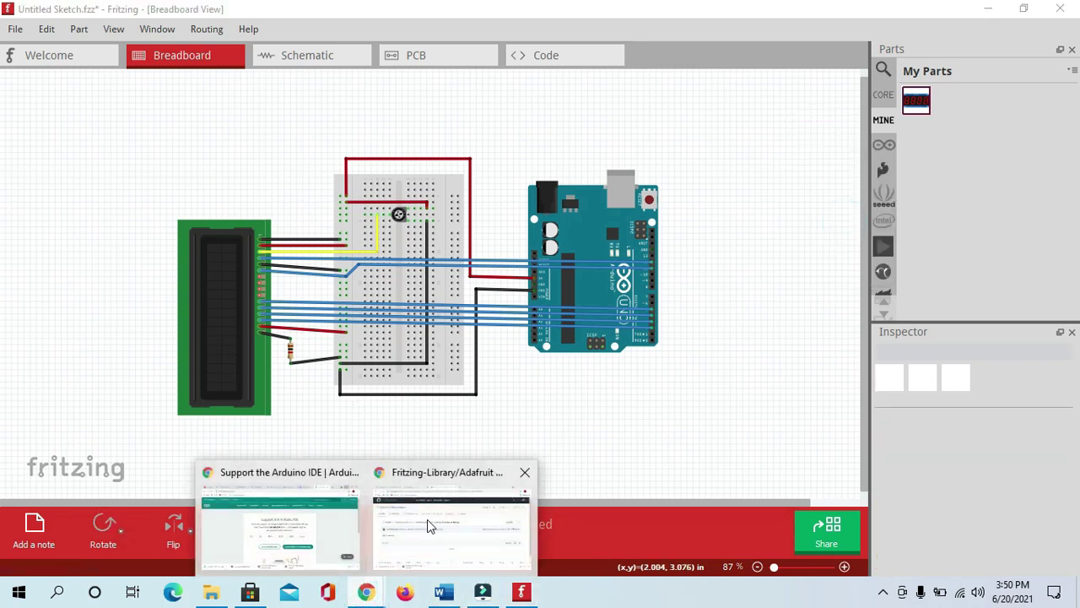
click(427, 519)
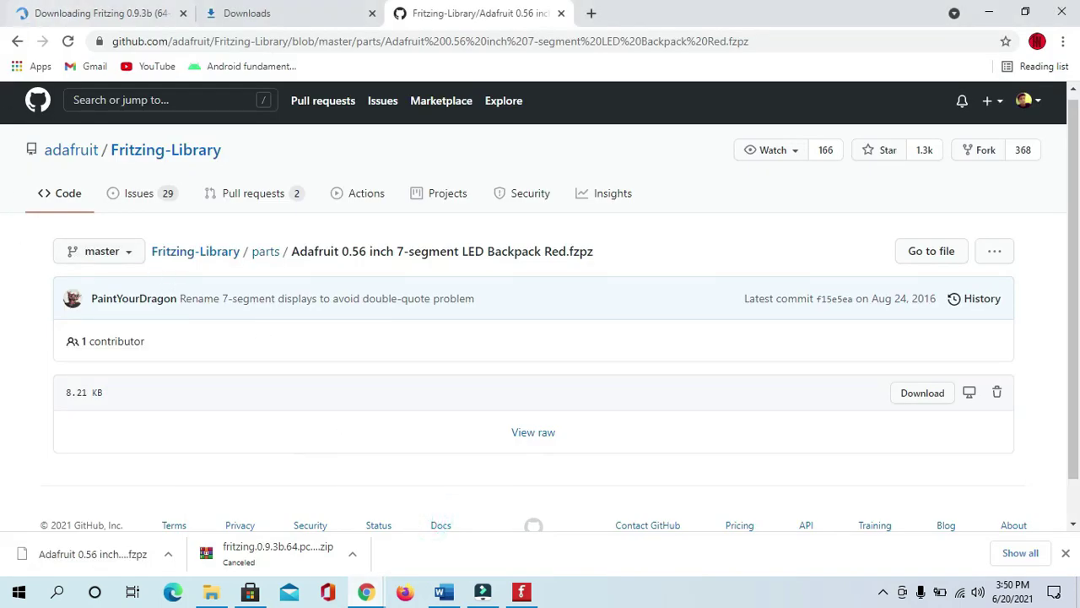
click(218, 595)
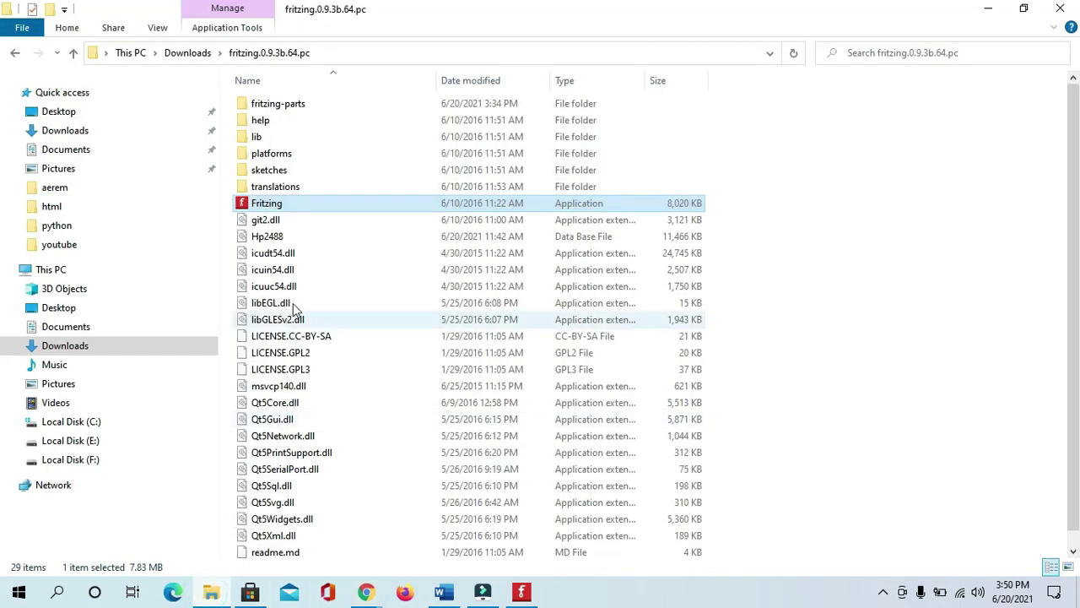
click(177, 53)
scroll(355, 241, up, 15)
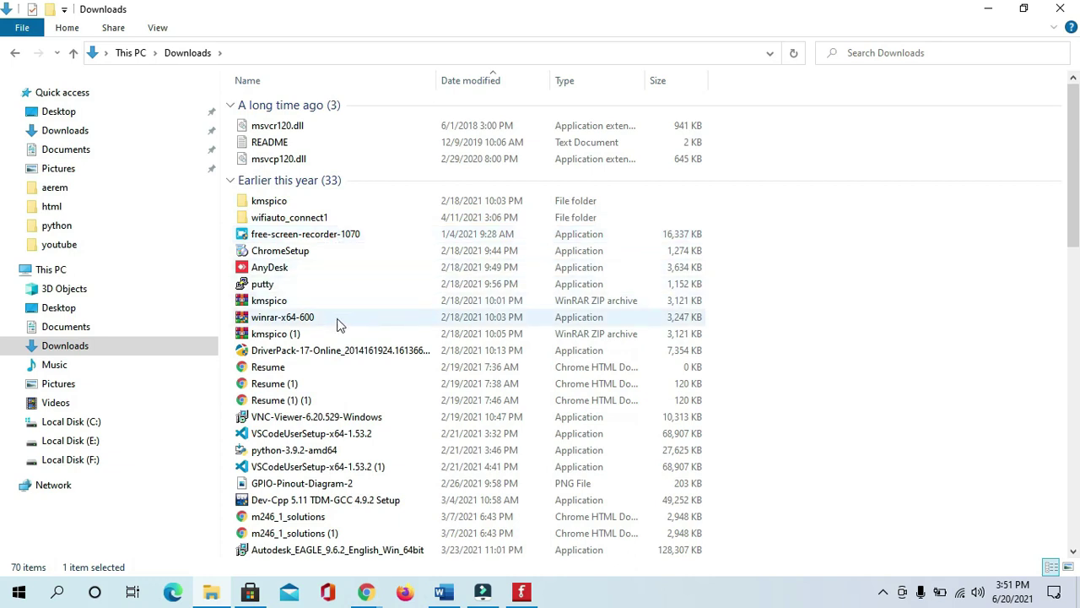
scroll(340, 329, down, 8)
scroll(341, 336, down, 9)
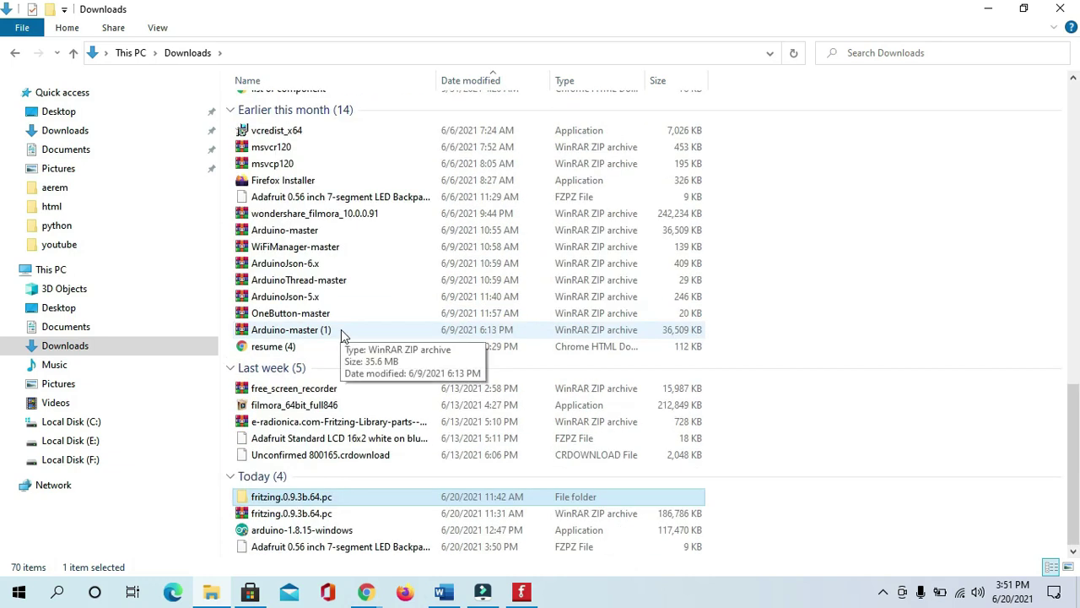
double_click(415, 547)
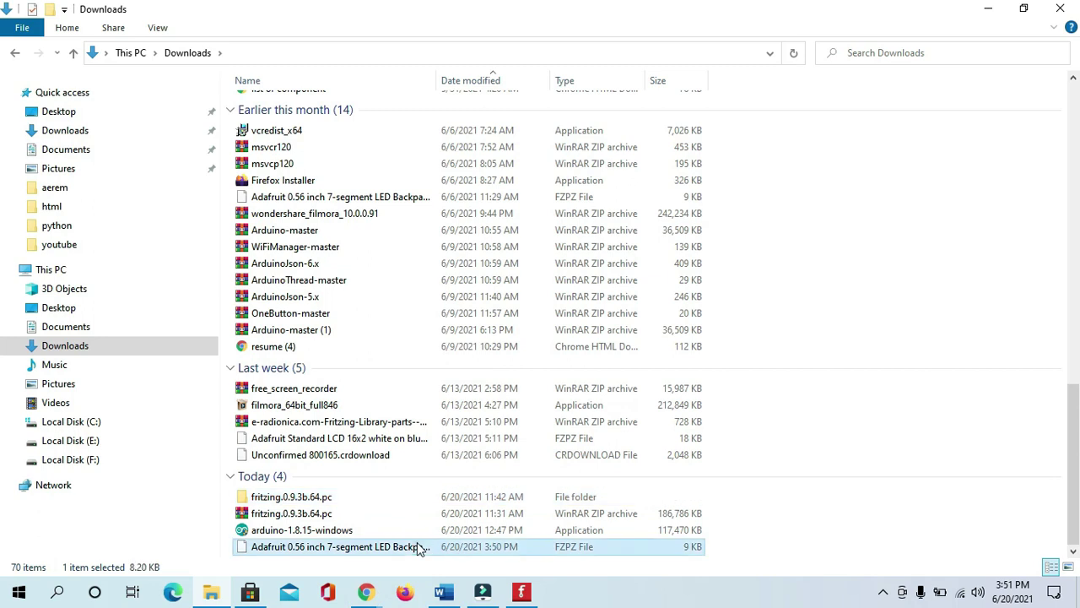
right_click(439, 549)
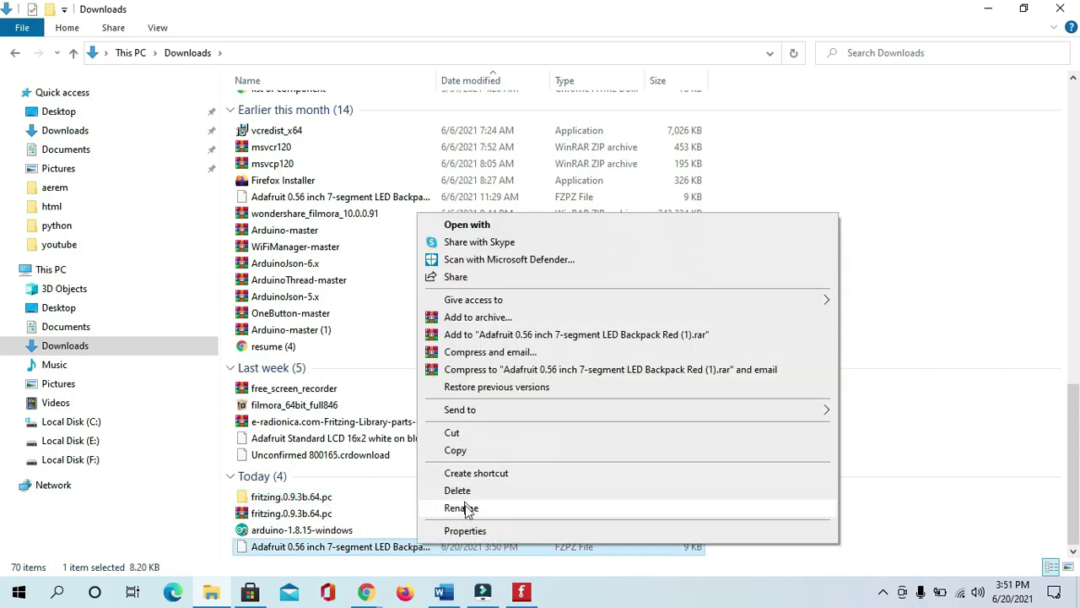
click(460, 529)
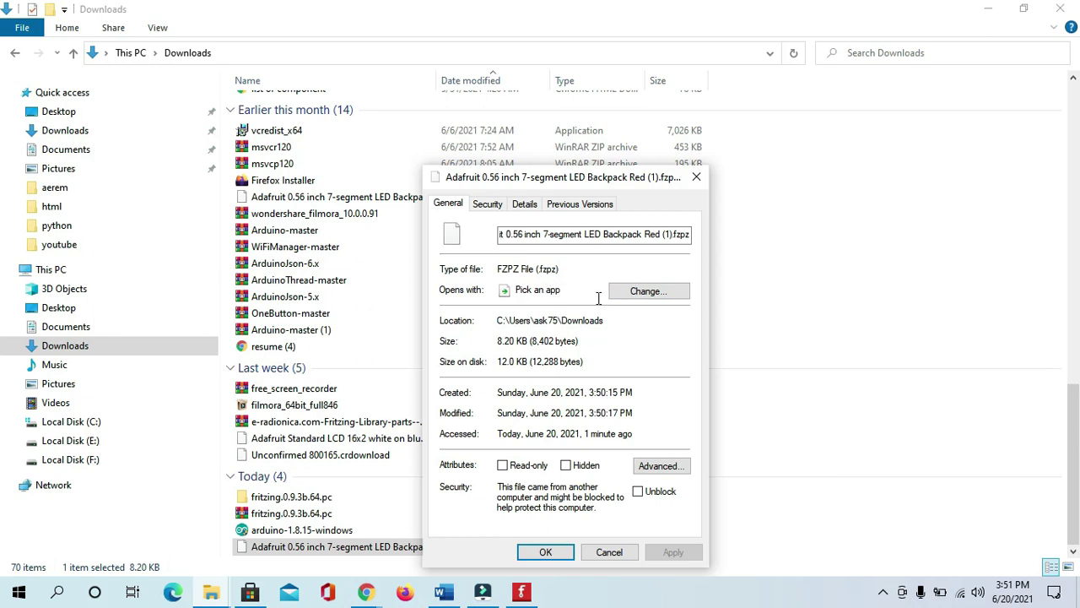
click(696, 176)
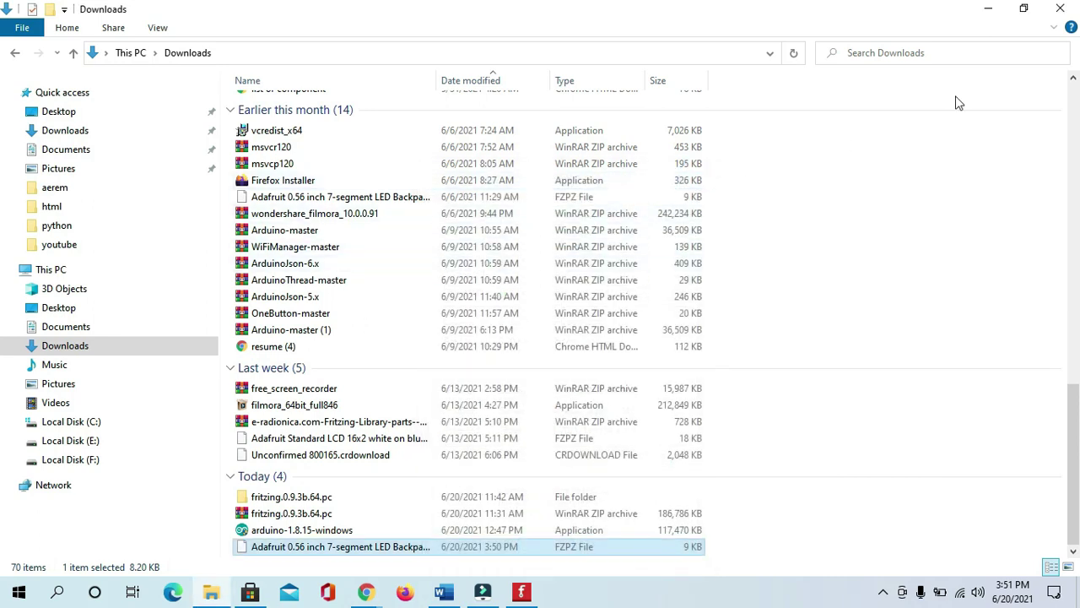
click(521, 591)
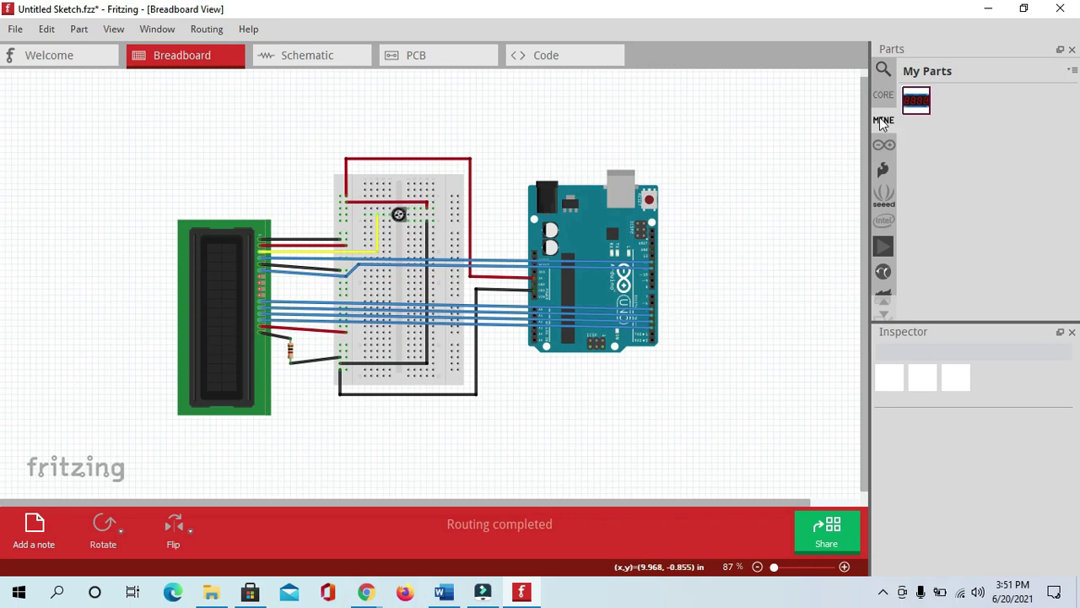